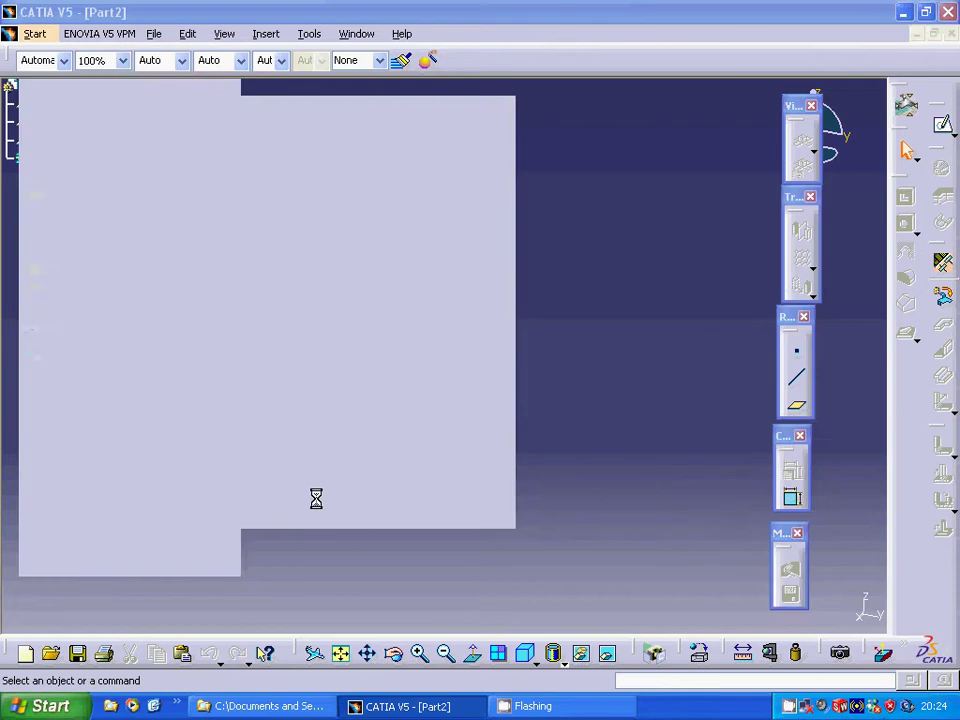
- Define the new part's sheet metal parameters with a 2 mm thickness and a 2 mm default bend radius
left_click(841, 607)
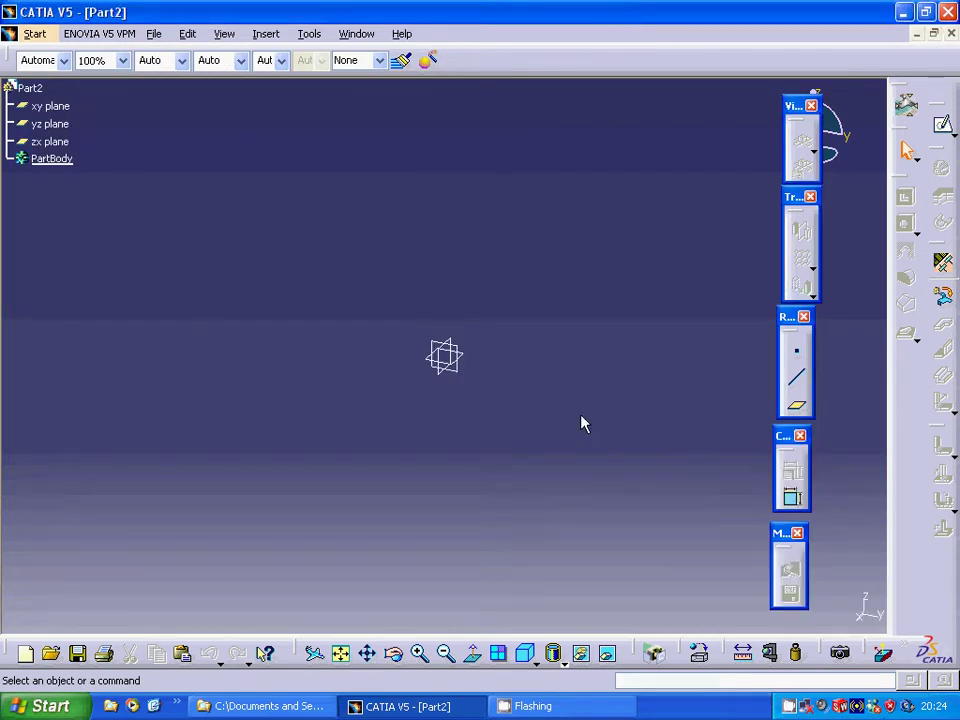
left_click(944, 264)
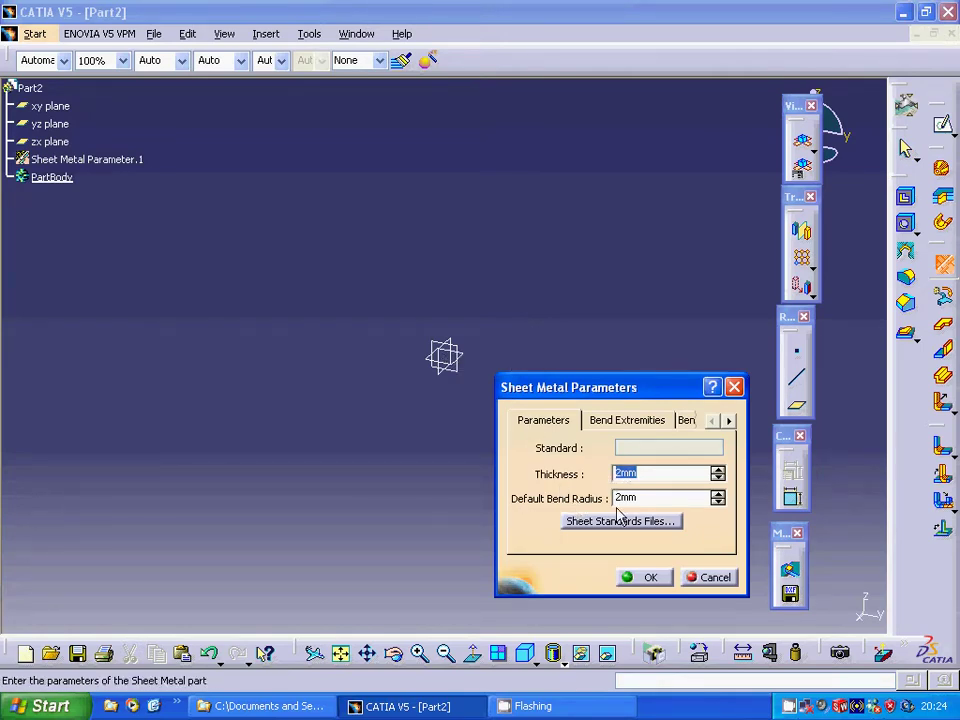
left_click(660, 578)
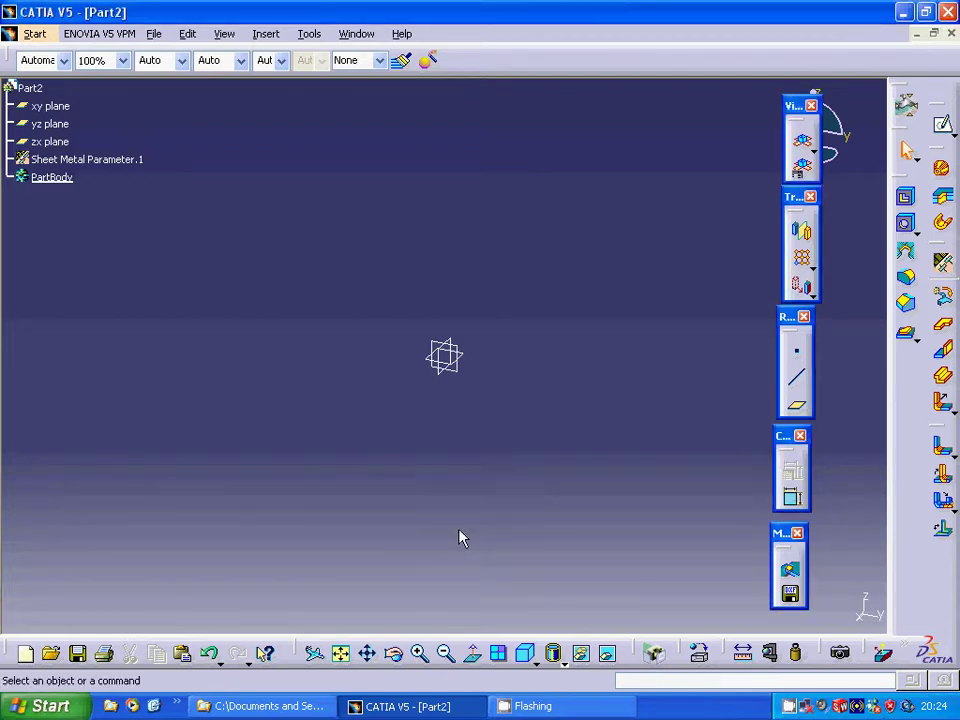
- Sketch a 100 by 100 mm square on the xy plane starting at the origin and create a wall from it
left_click(441, 364)
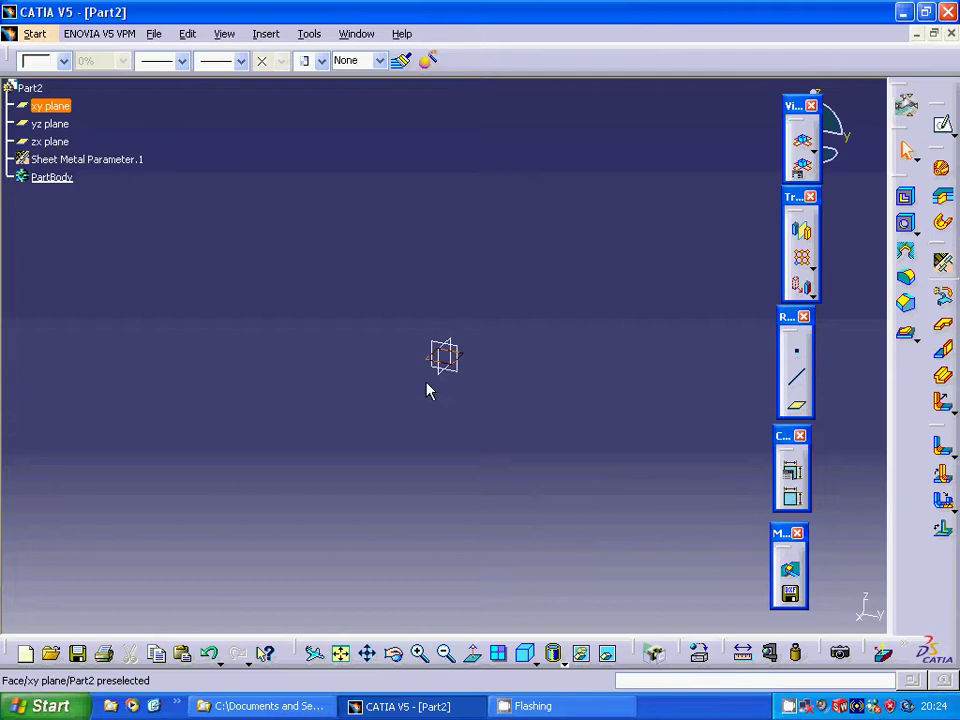
left_click(941, 124)
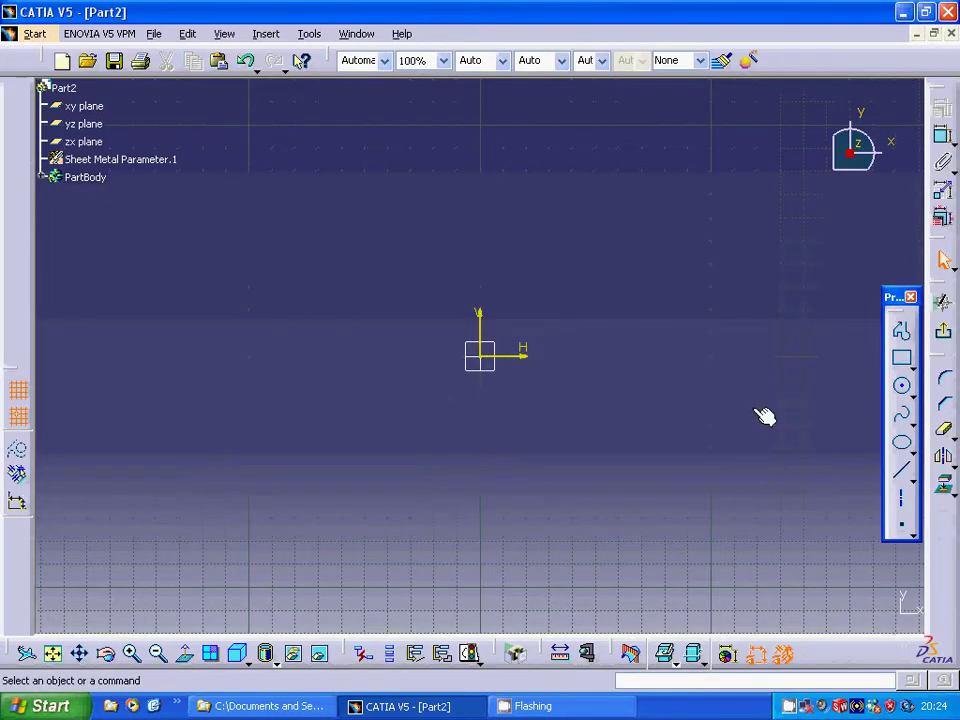
left_click(902, 358)
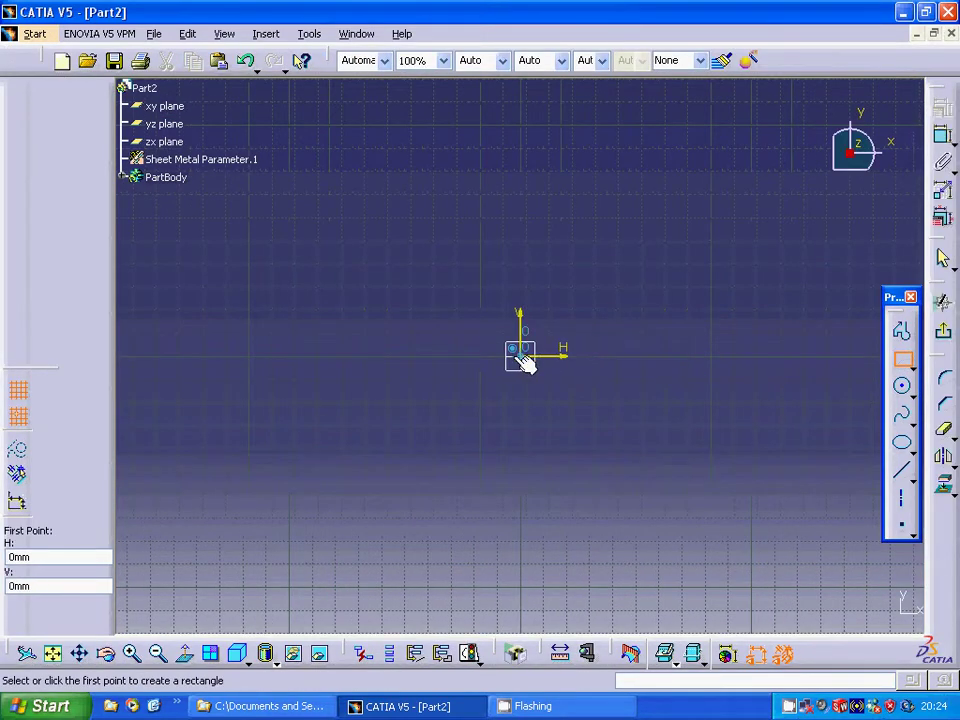
left_click(523, 352)
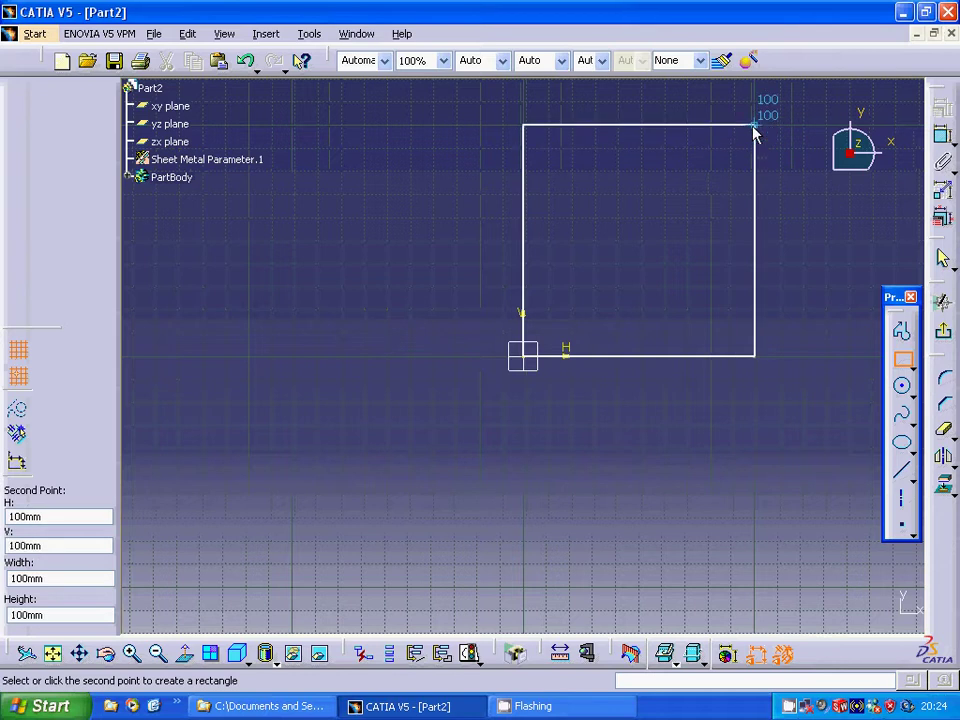
left_click(755, 127)
left_click(945, 333)
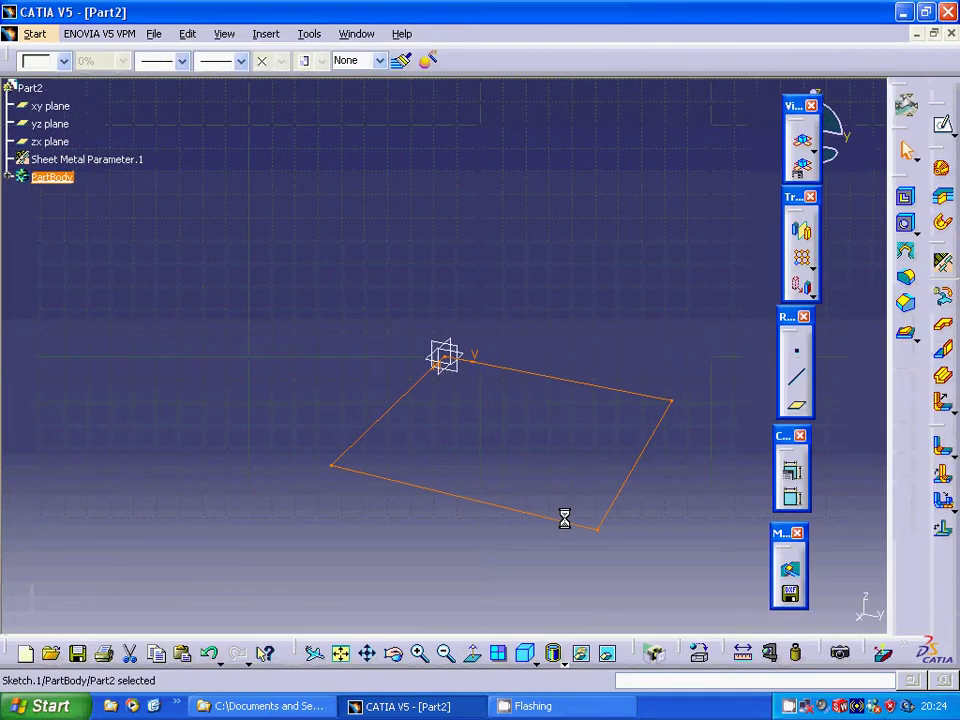
left_click(942, 323)
left_click(695, 605)
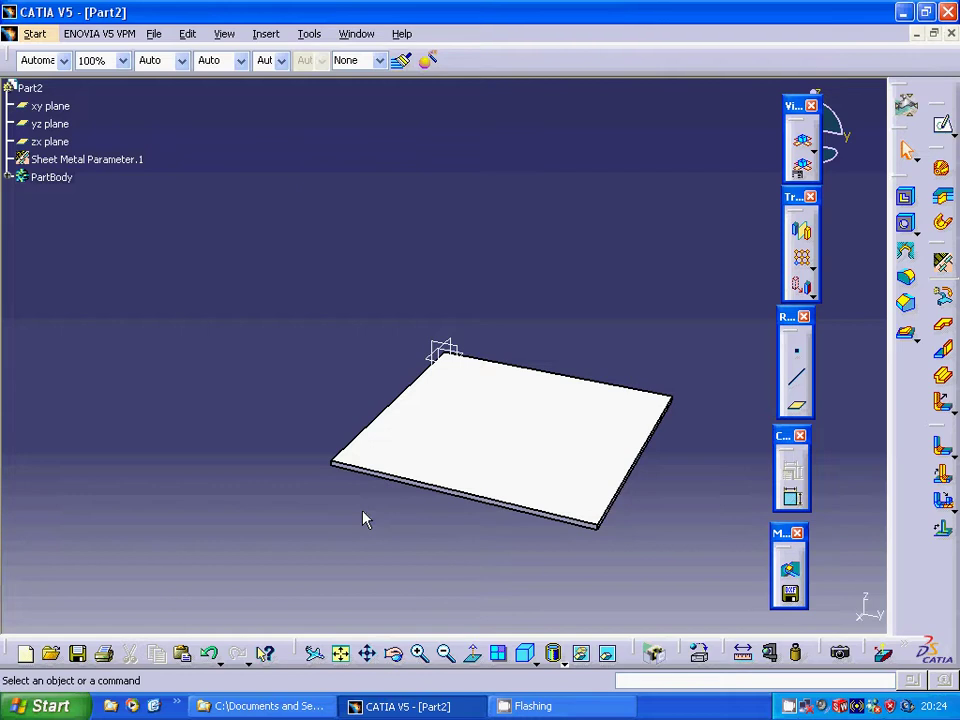
- Add a flange along the wall's edge on the x axis with 30 mm length, 60° angle and 2 mm radius
left_click(360, 434)
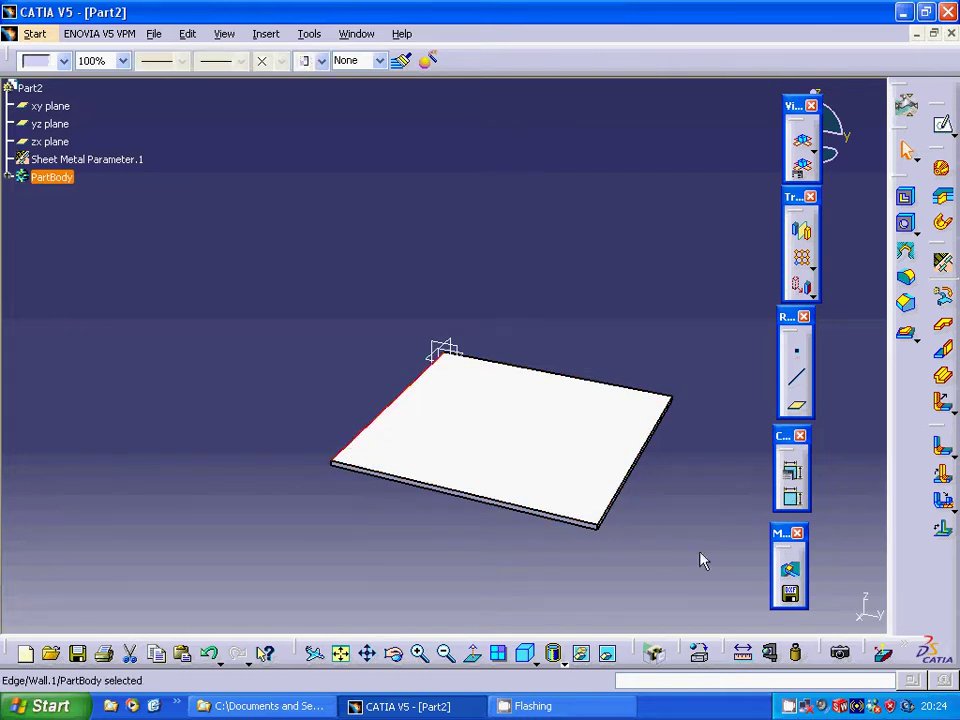
left_click(942, 446)
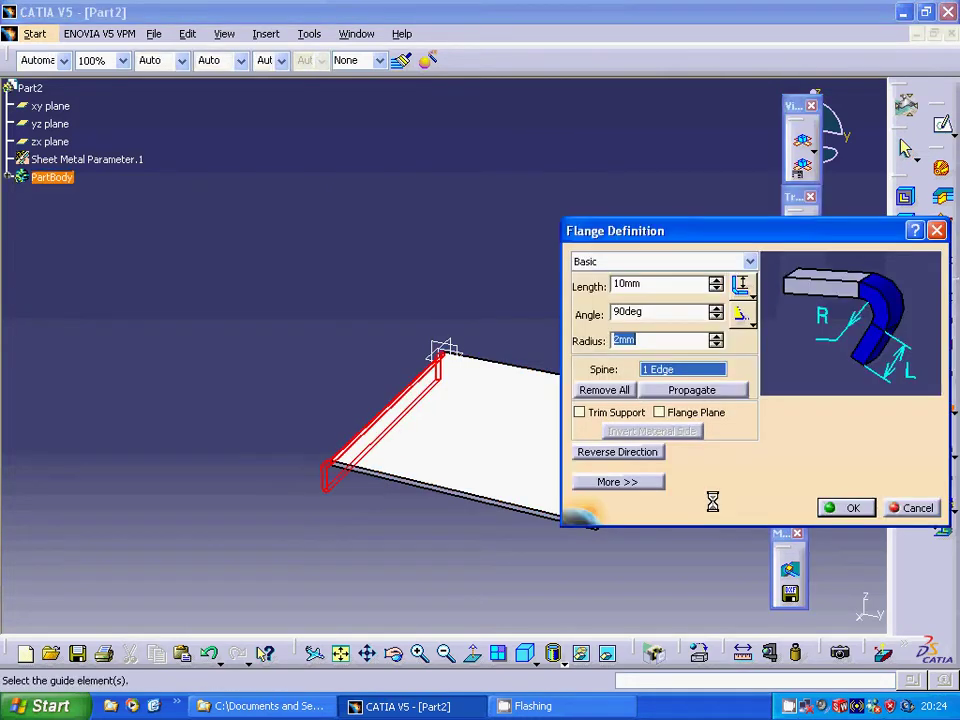
left_click(669, 314)
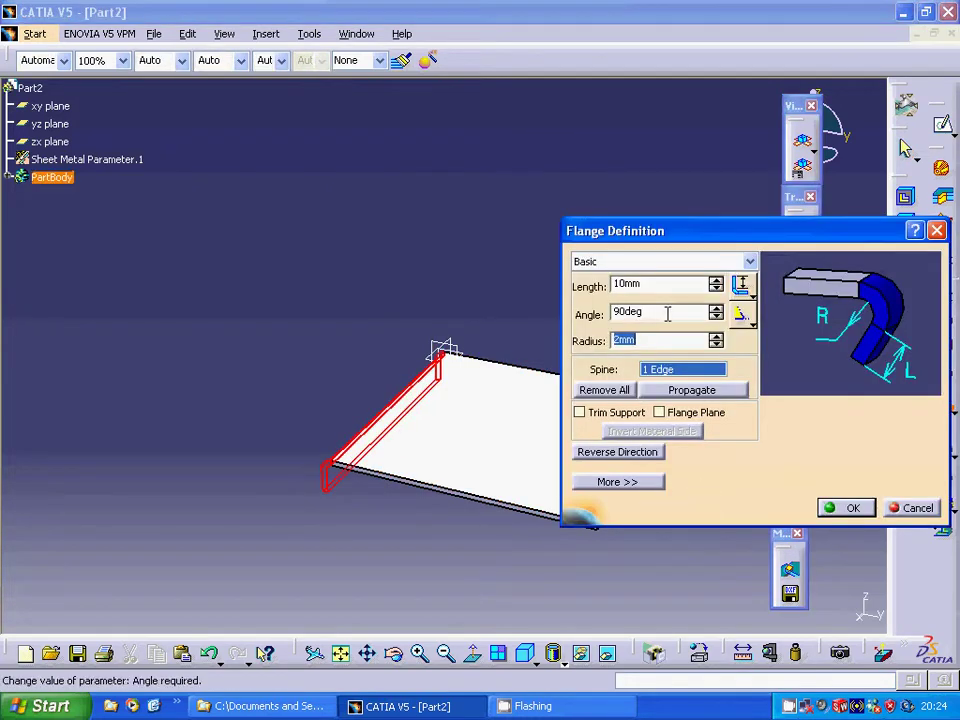
key("Return")
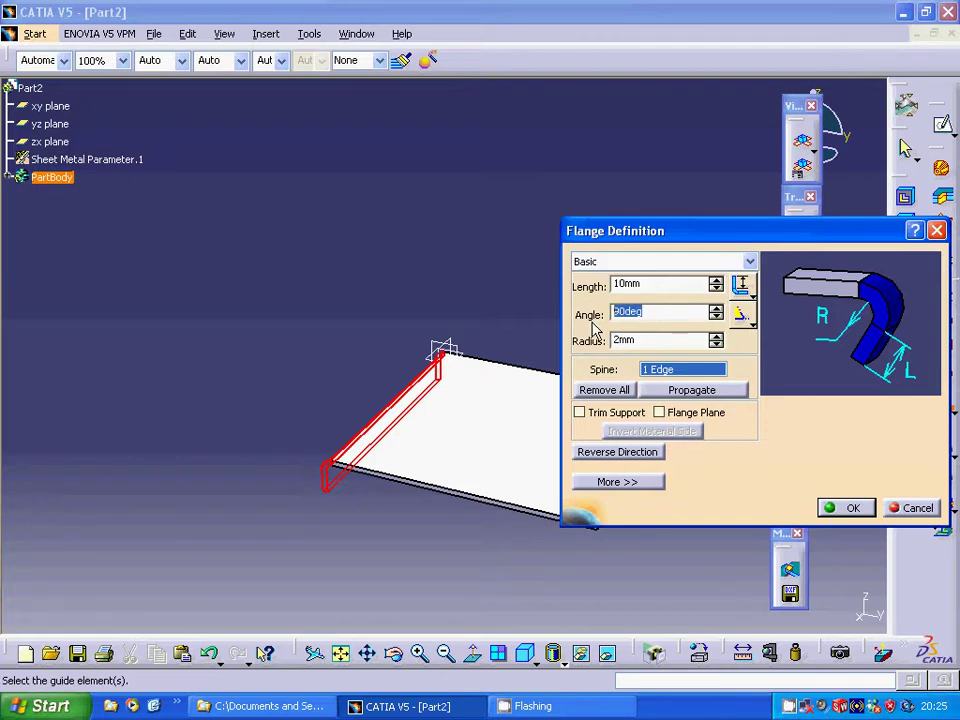
type("120")
double_click(632, 284)
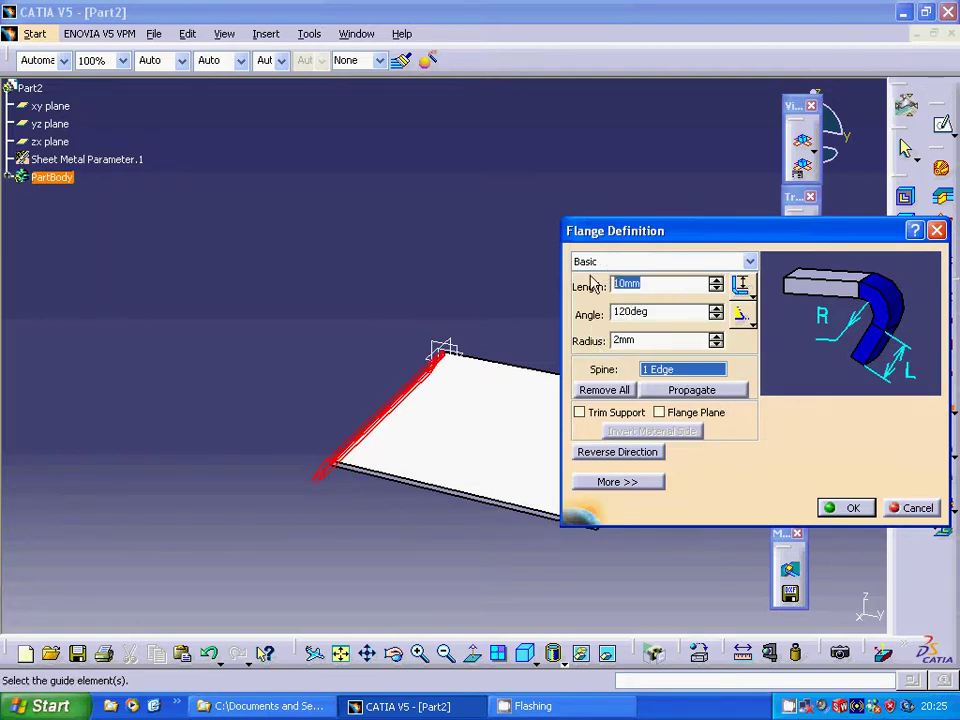
type("3")
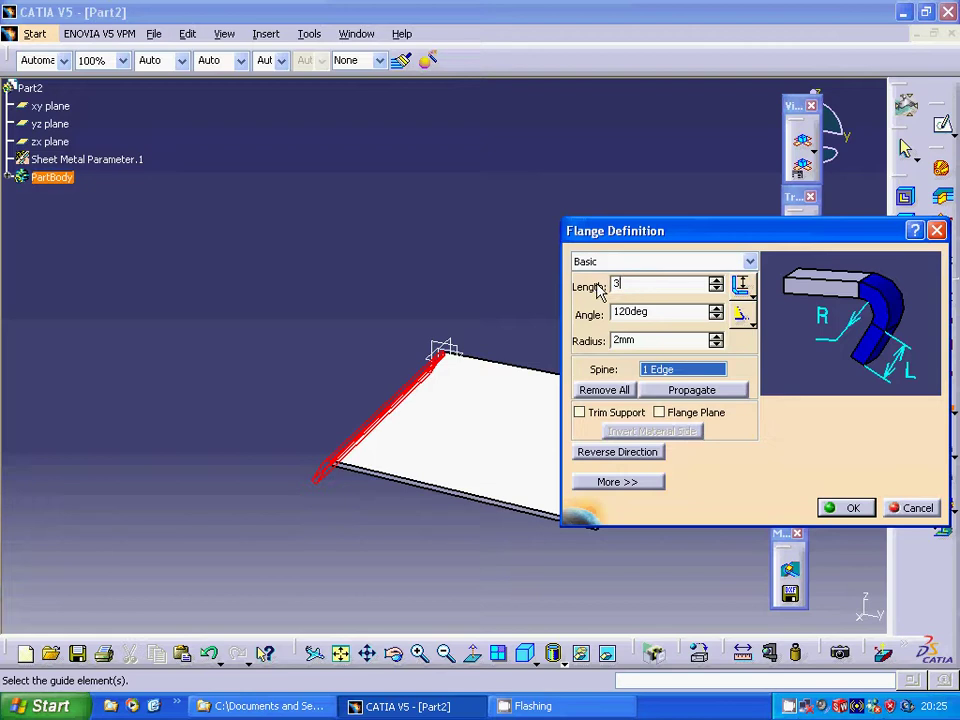
type("0")
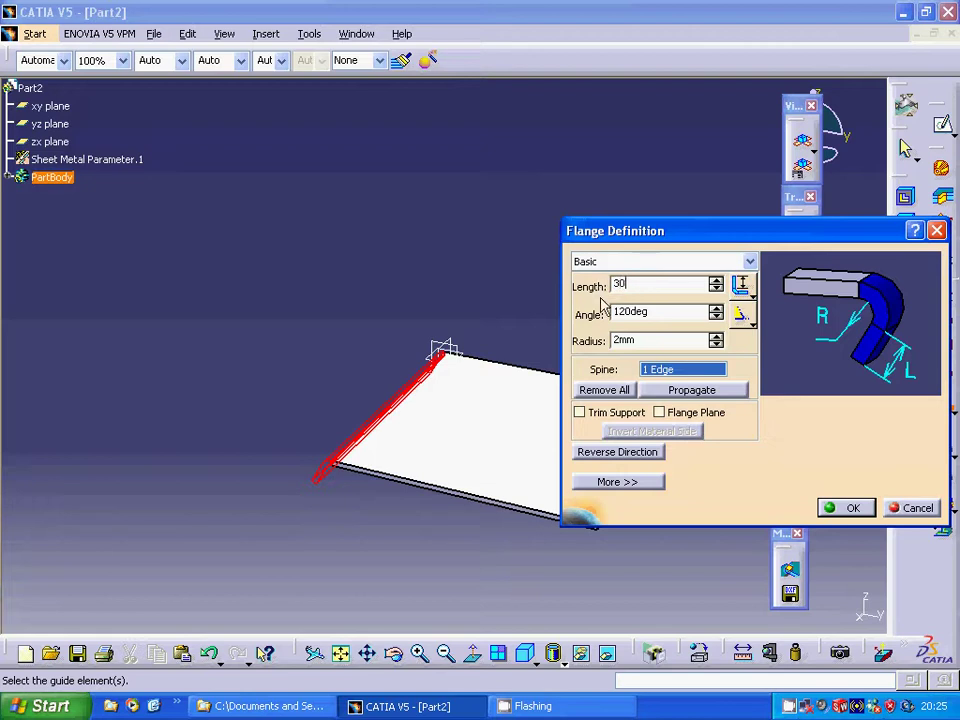
left_click(656, 314)
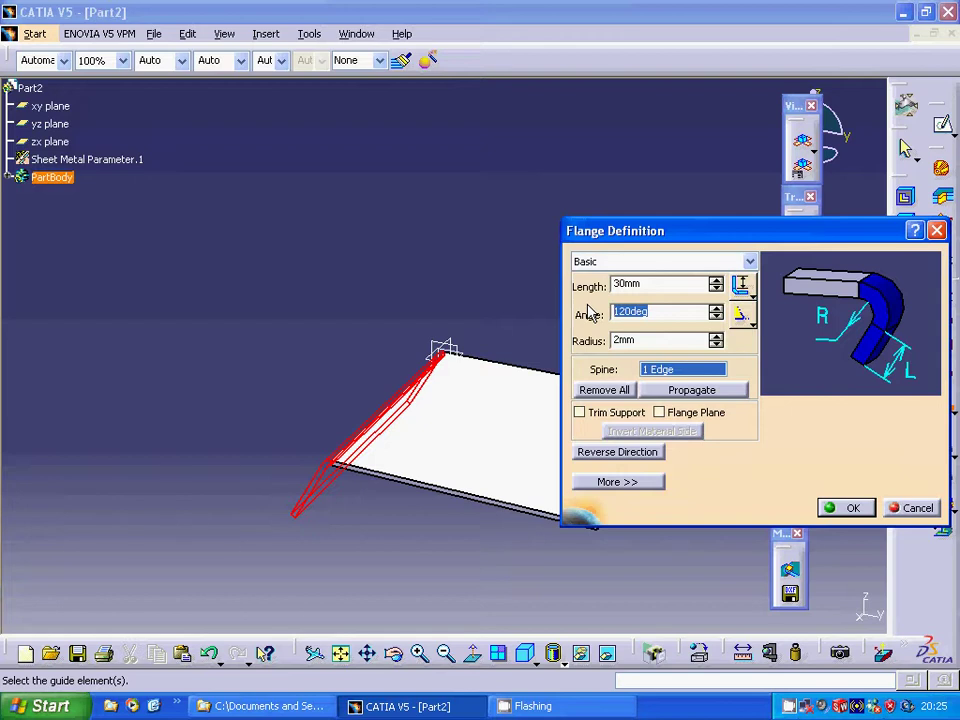
type("60")
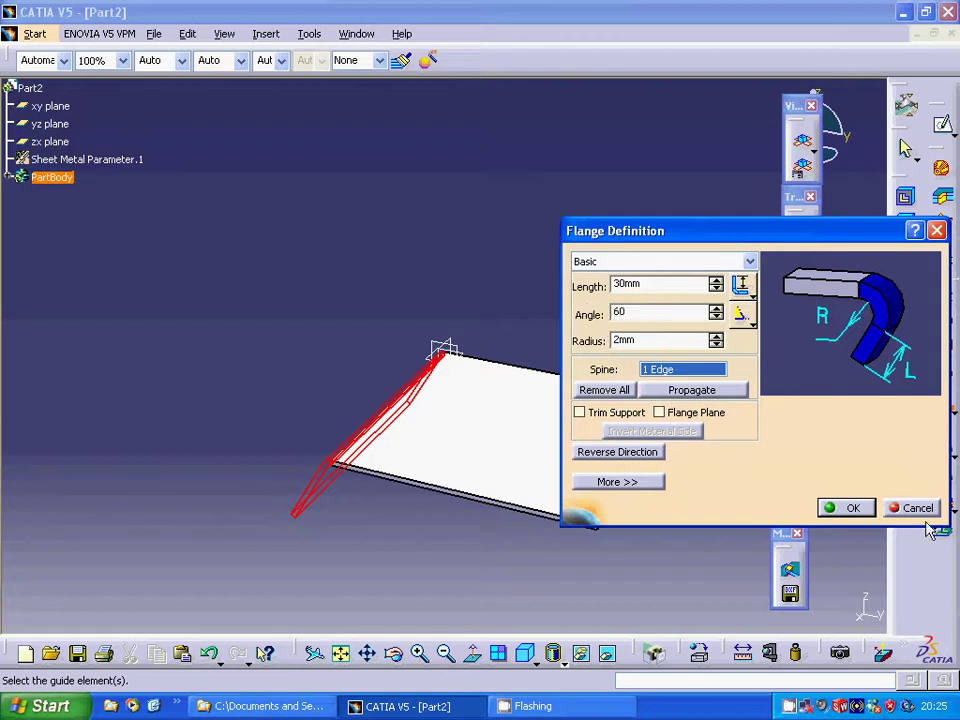
left_click(848, 508)
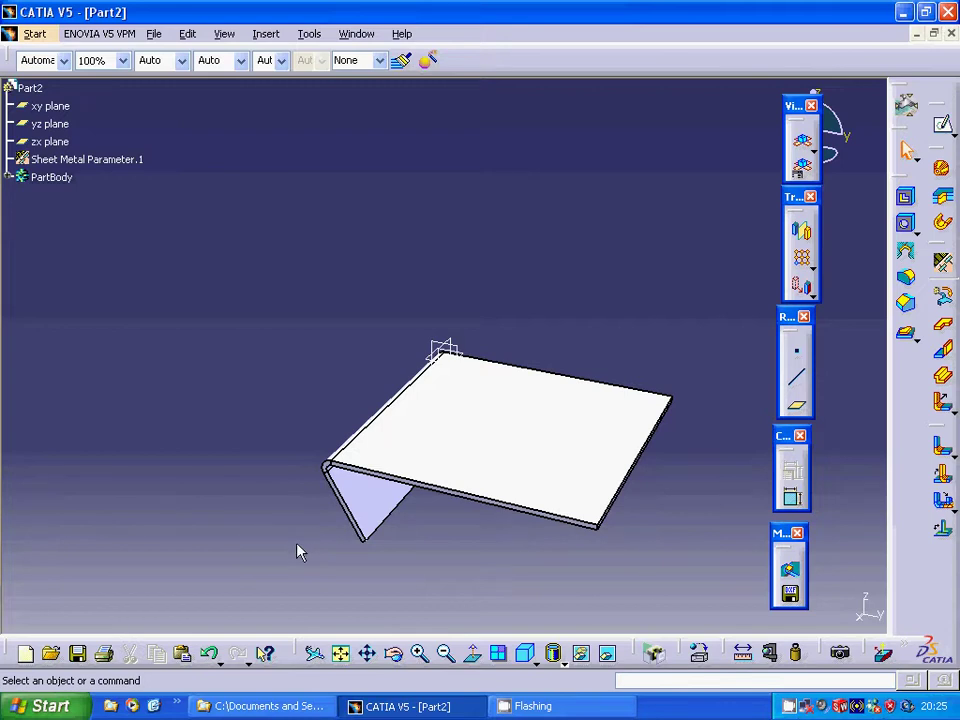
- Add a hem along the edge opposite the flange with 30 mm length and 5 mm radius, reversed to fold over the wall's upper side
left_click(640, 475)
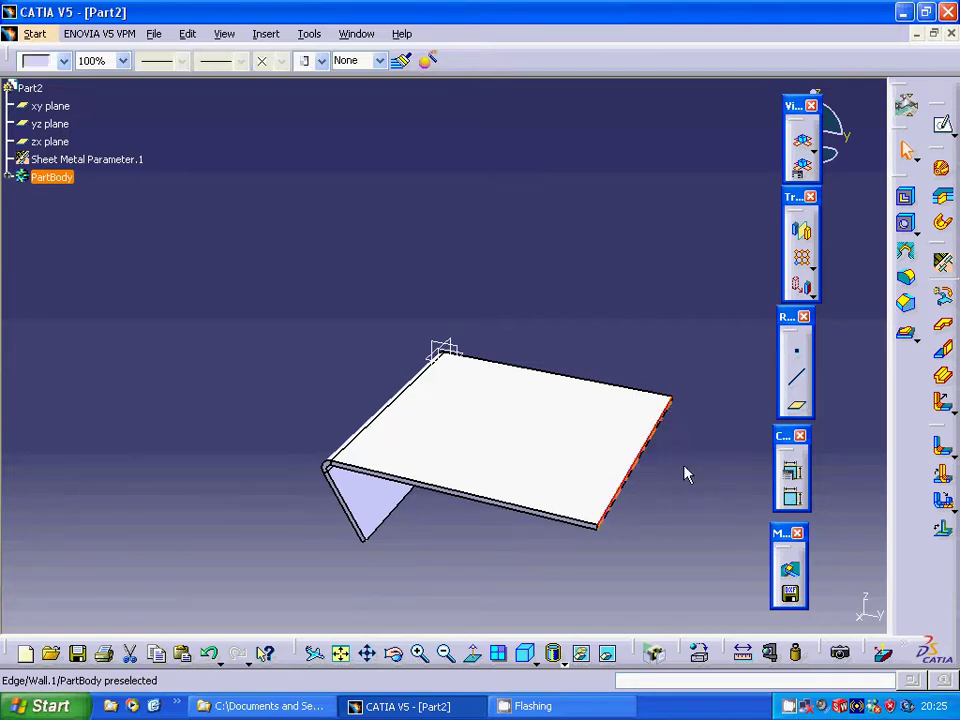
left_click(950, 408)
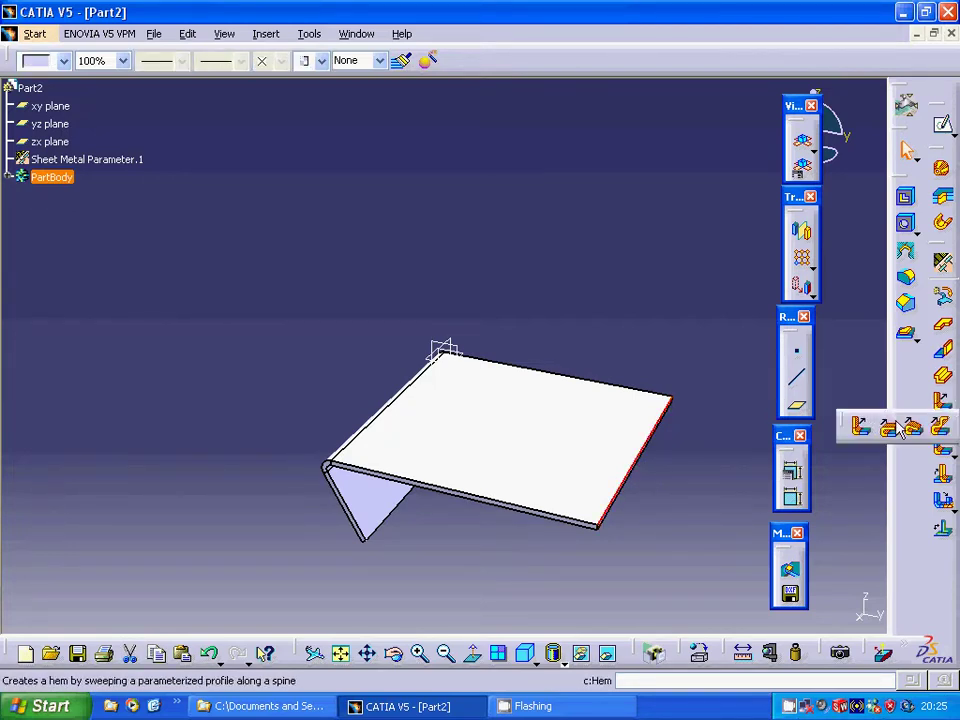
left_click(898, 432)
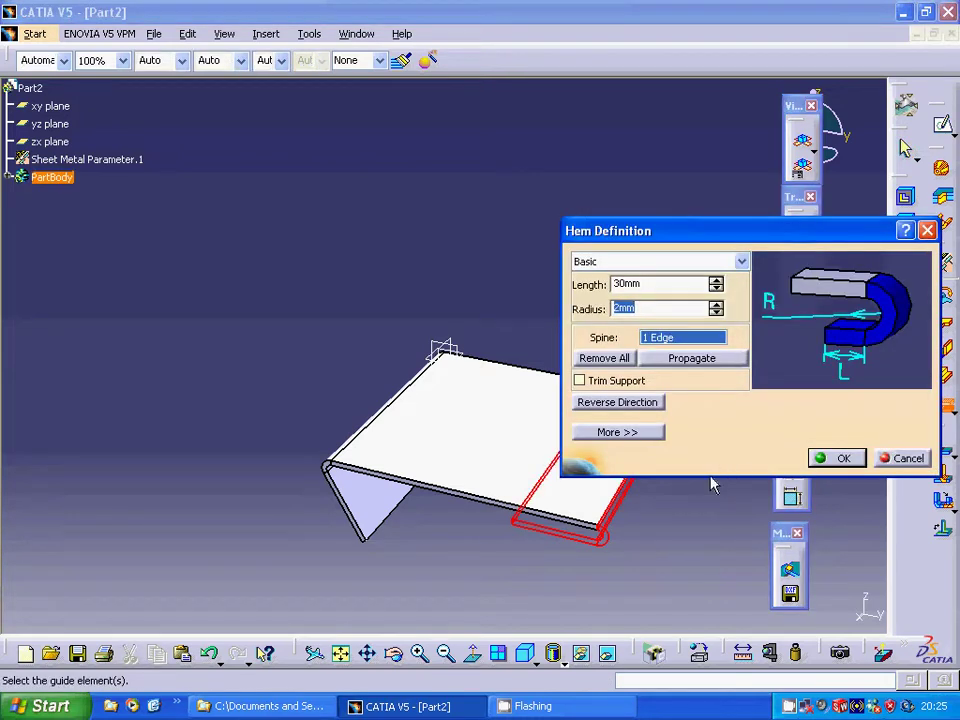
left_click(617, 403)
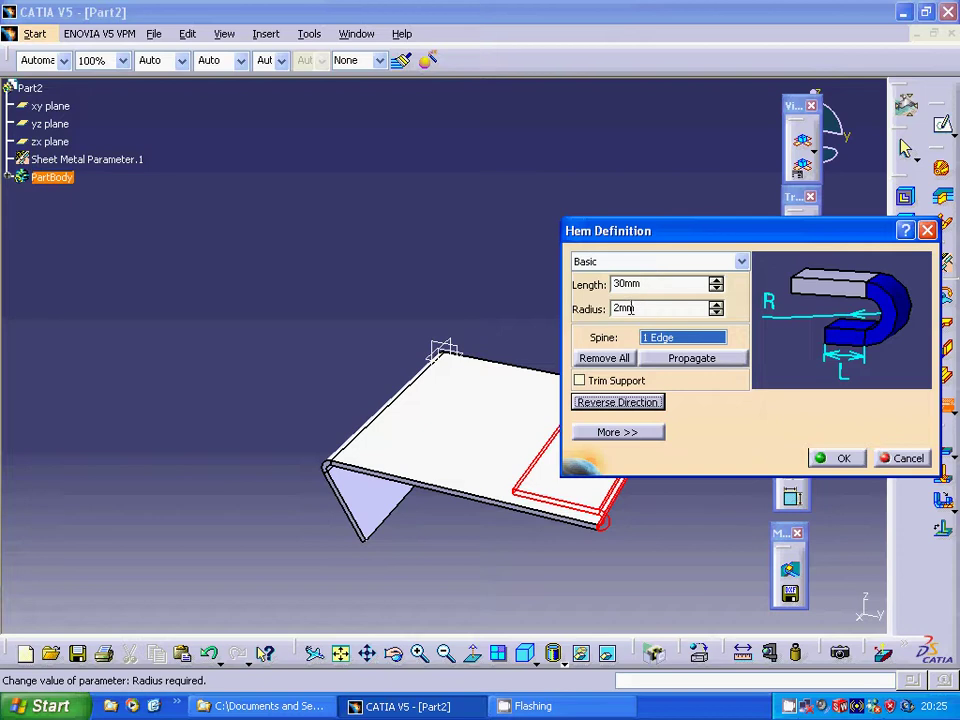
left_click_drag(643, 306, 601, 315)
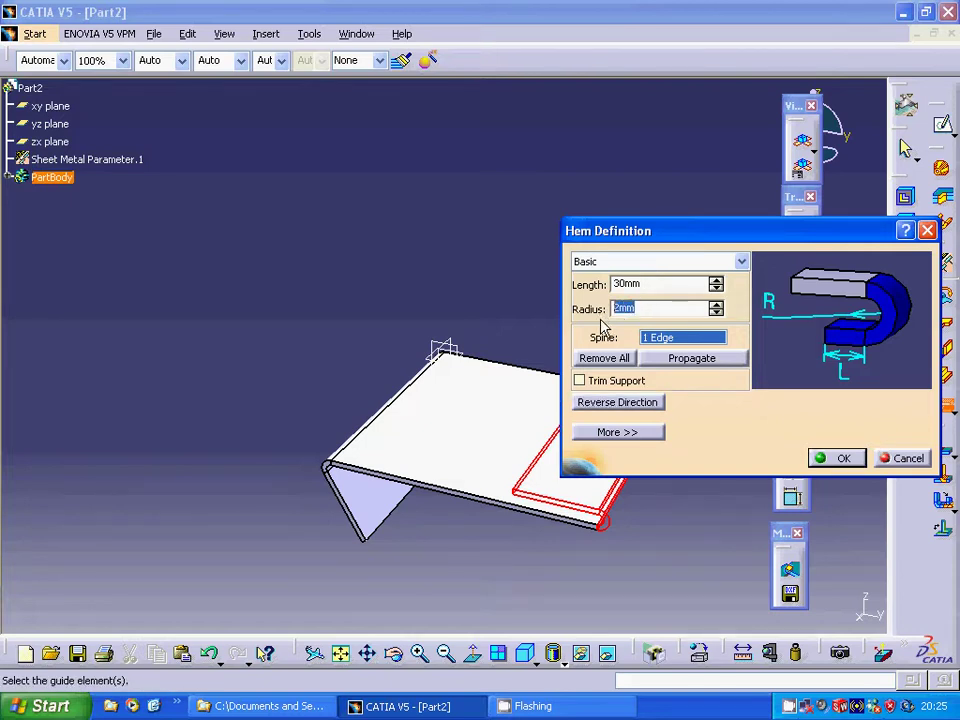
type("5")
key("Return")
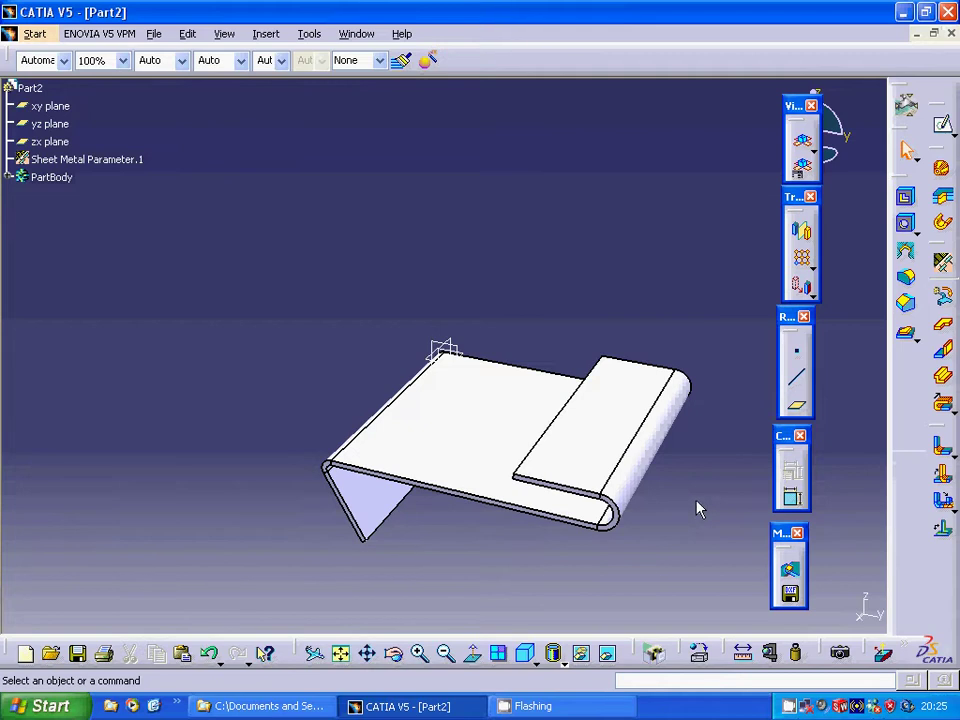
- Open a sketch on the wall's thin front face between flange and hem, and project the face's upper edge into it
left_click(459, 525)
middle_click_drag(448, 525, 446, 420)
left_click(419, 653)
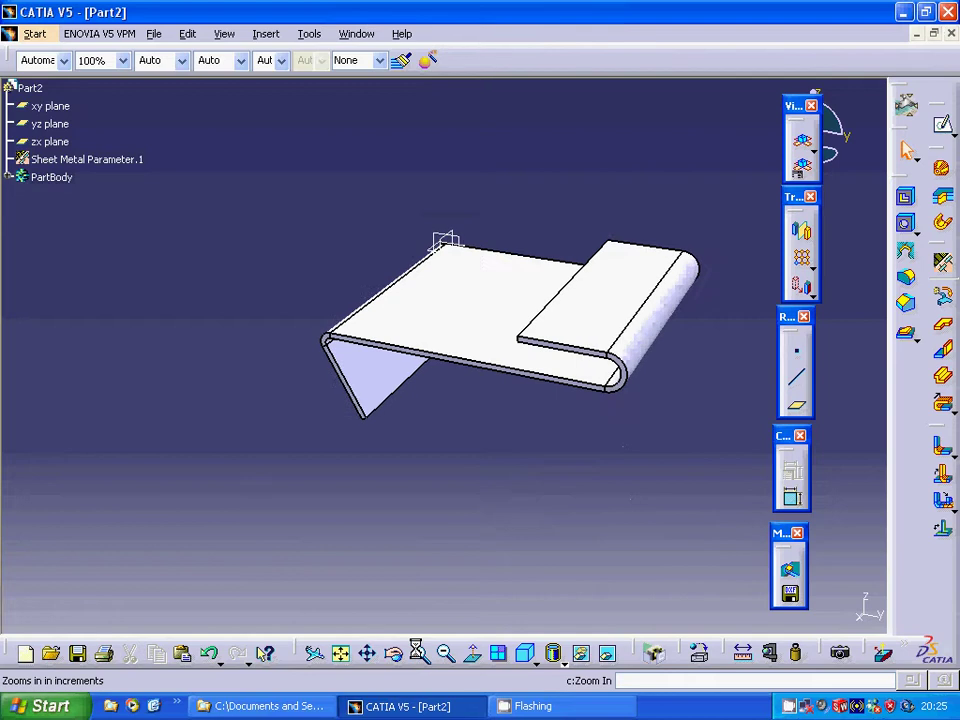
left_click(419, 653)
left_click(419, 653)
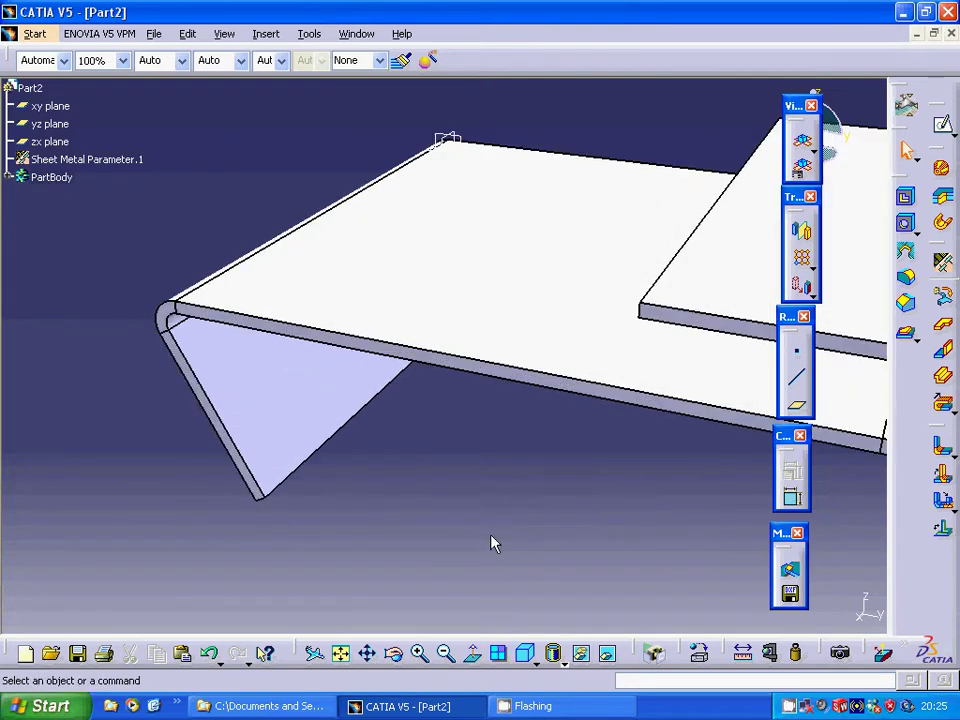
left_click(556, 382)
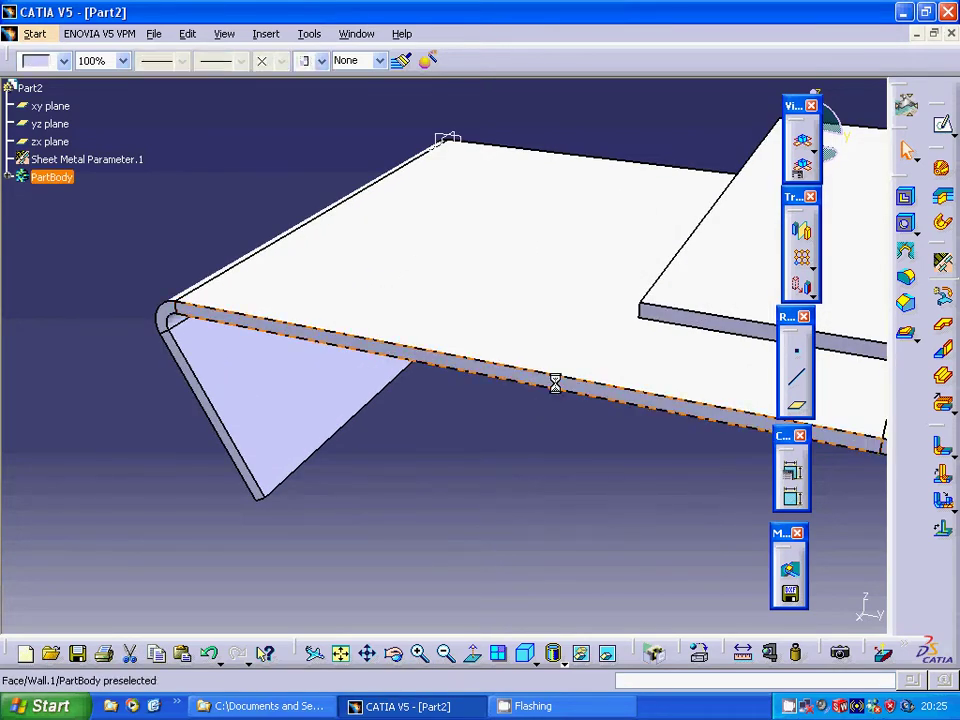
left_click(942, 123)
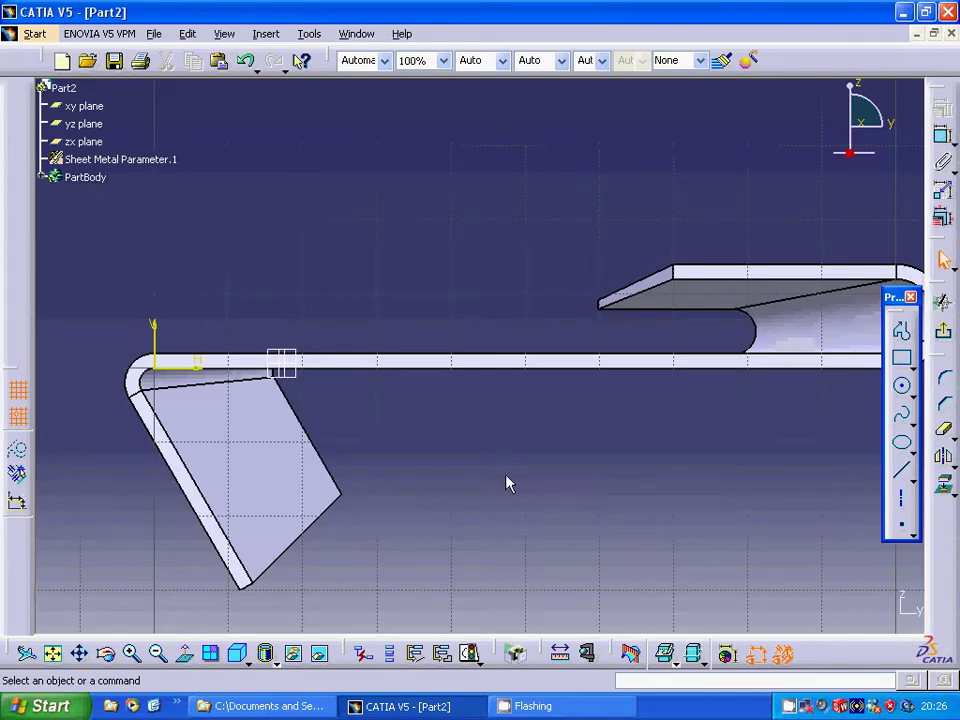
left_click(587, 358)
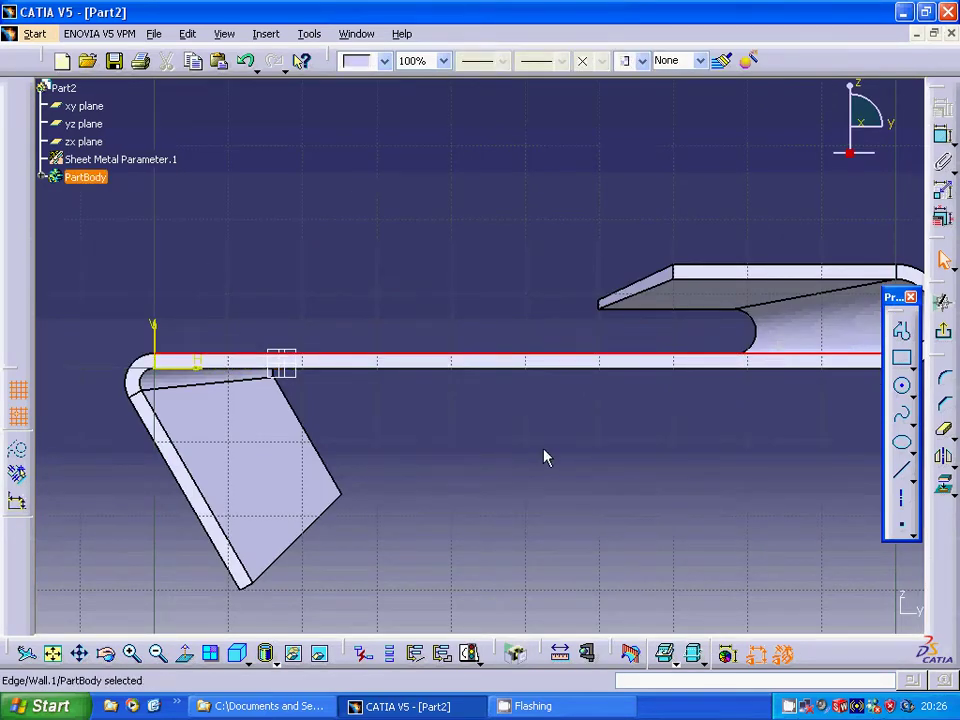
left_click(943, 484)
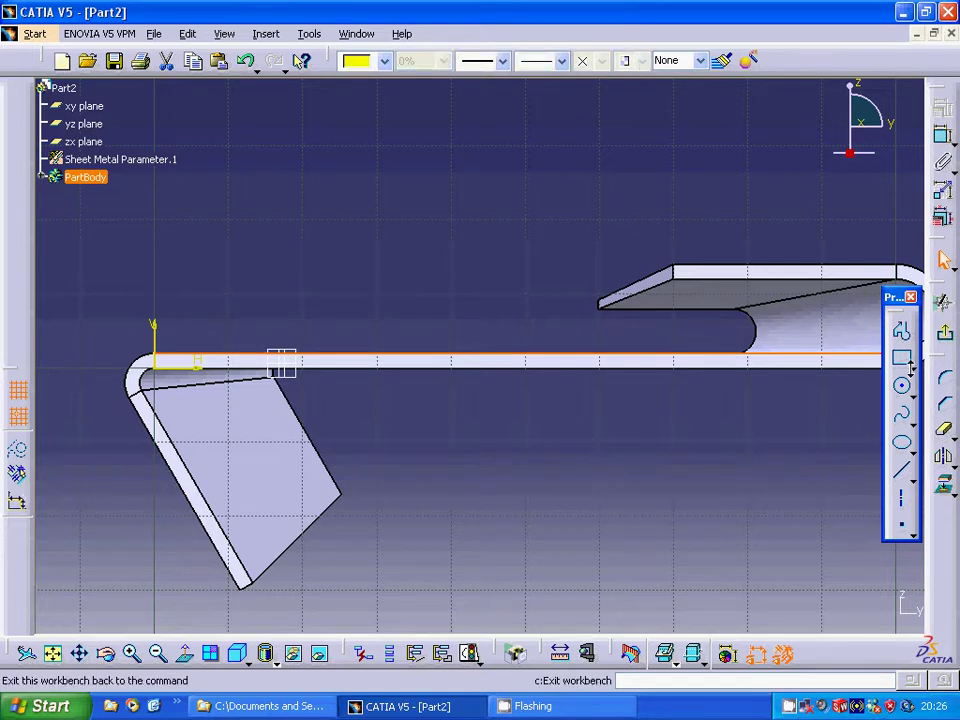
- Draw a closed six-sided profile hanging below the projected edge from H 40 to 70 mm, with corners sloping from V -20 to -30 mm
left_click(901, 331)
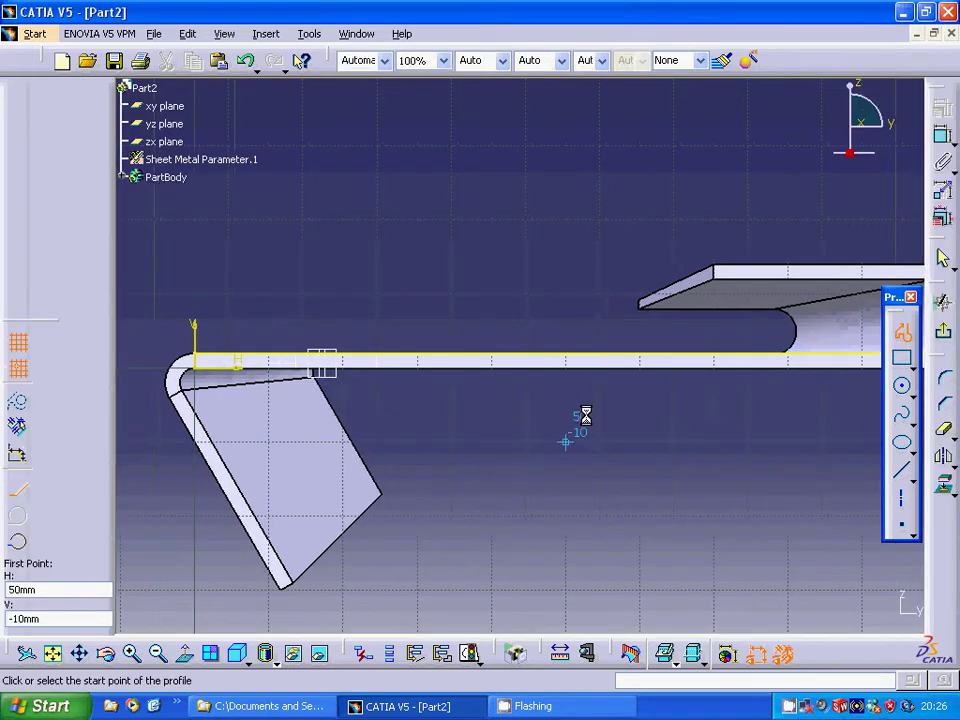
left_click(493, 357)
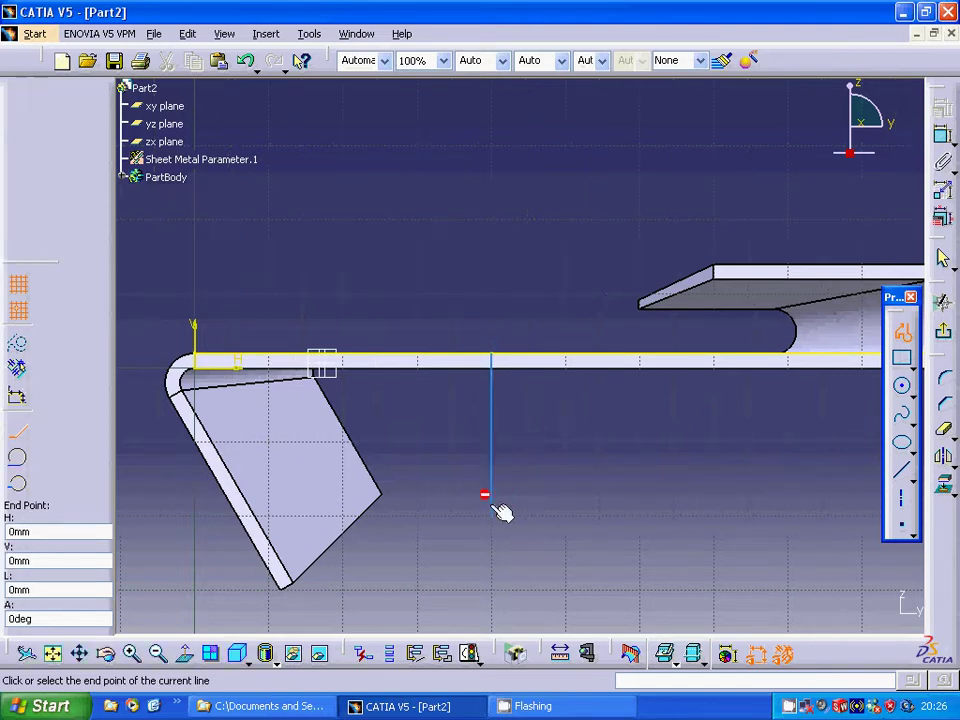
left_click(492, 514)
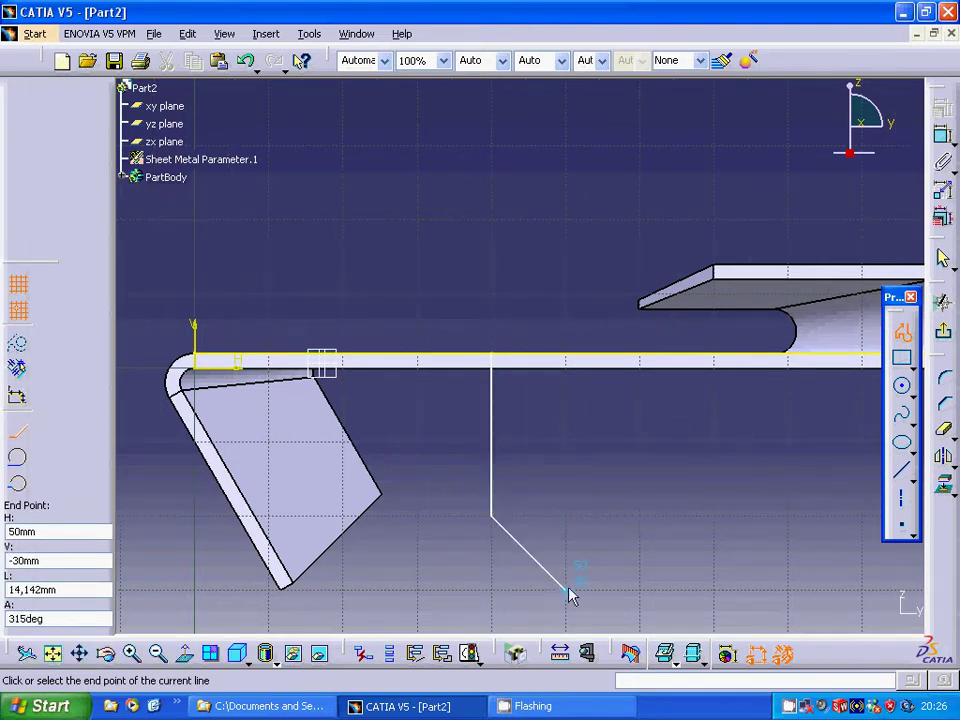
left_click(565, 590)
left_click(628, 590)
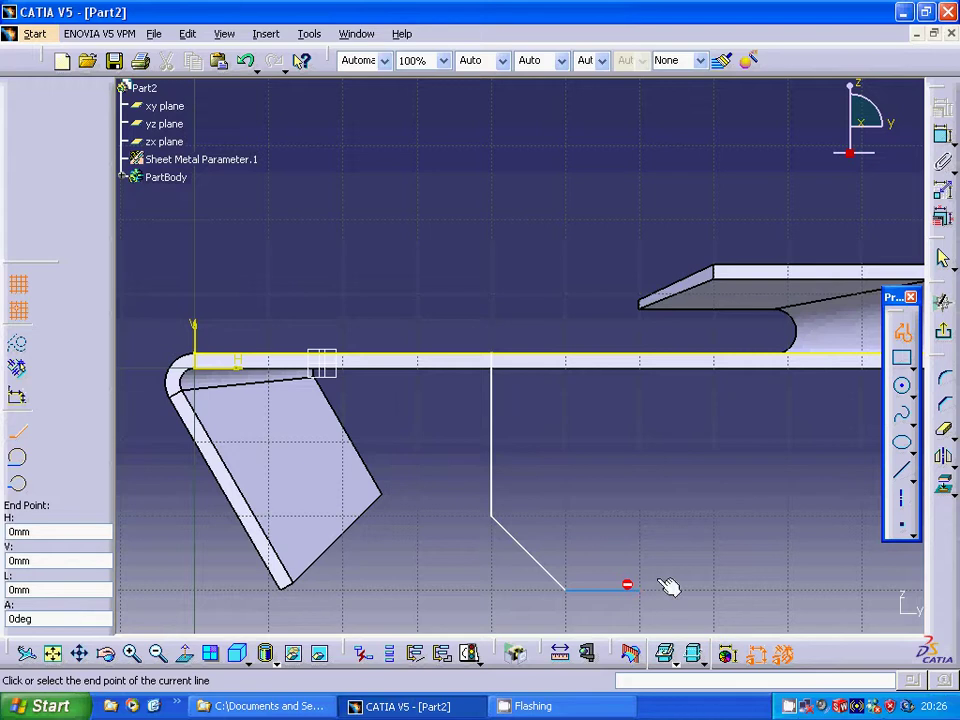
left_click(645, 590)
left_click(715, 517)
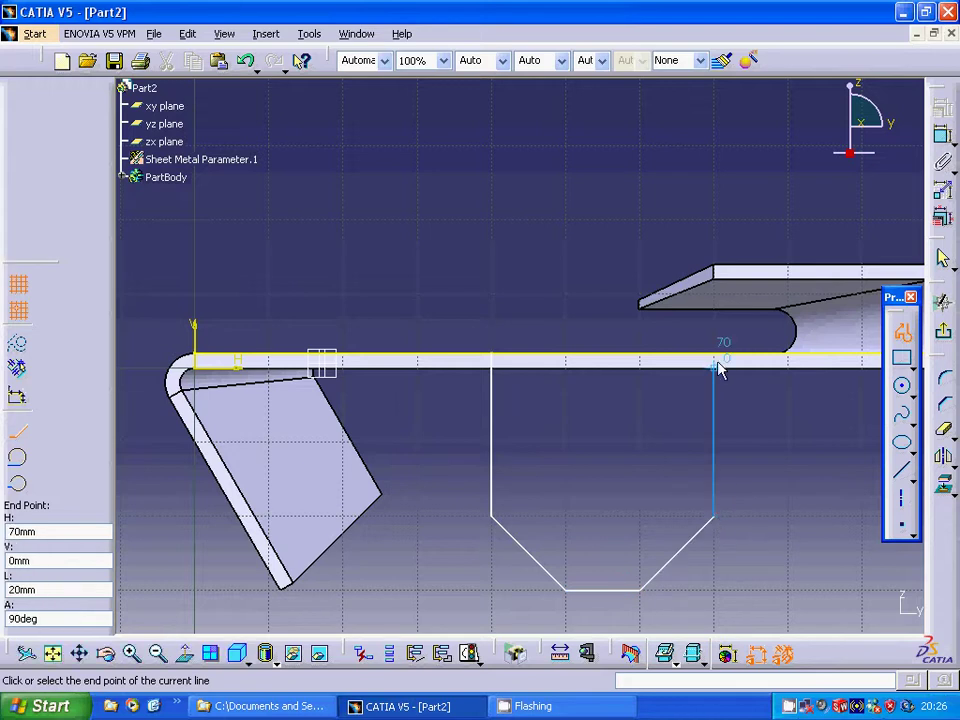
left_click(713, 353)
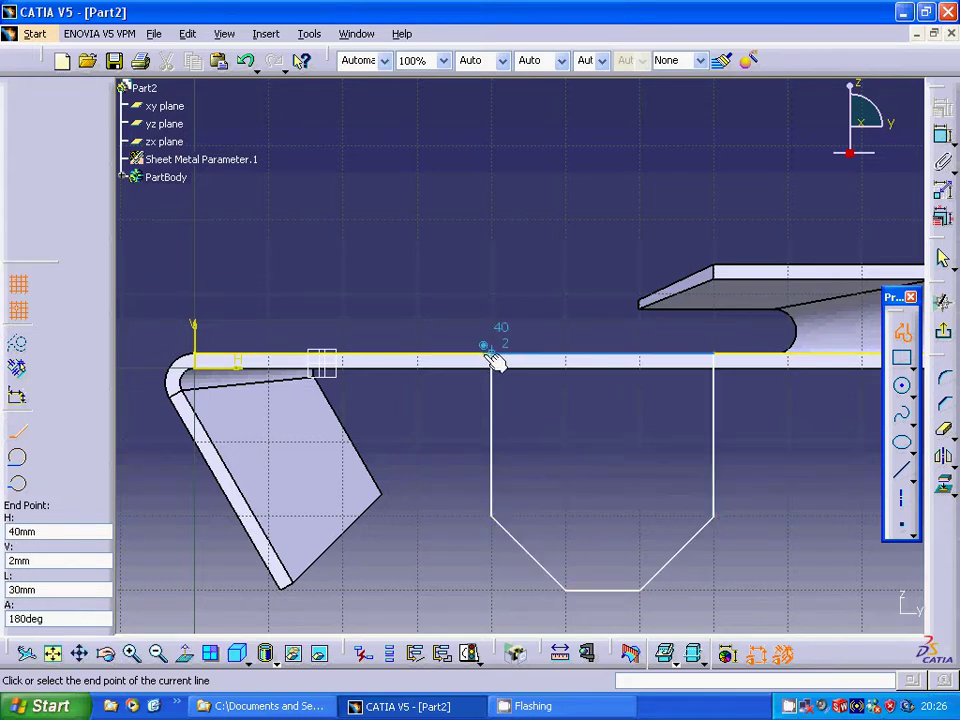
left_click(492, 355)
left_click(901, 333)
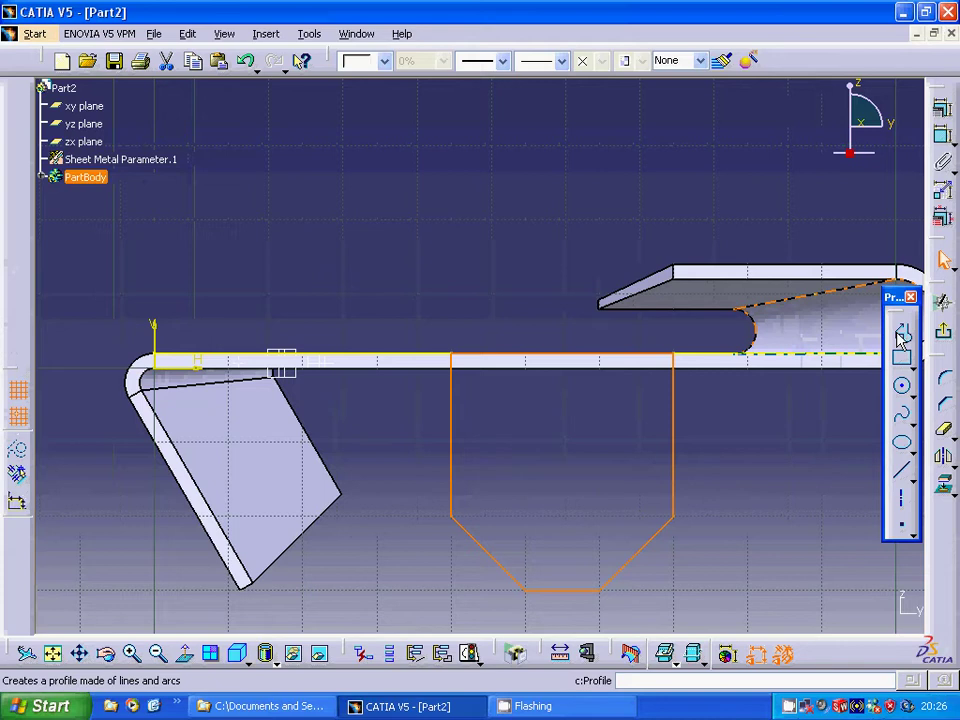
- Delete the projected edge line on both sides of the six-sided profile and exit the sketch
left_click(806, 429)
right_click(786, 352)
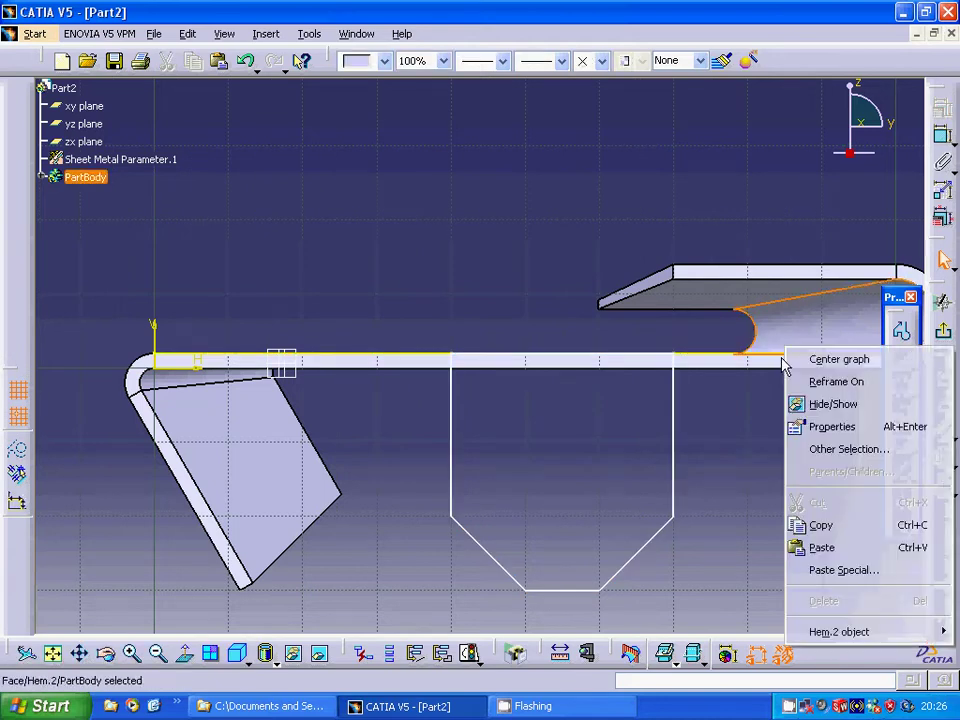
left_click(716, 426)
left_click(716, 426)
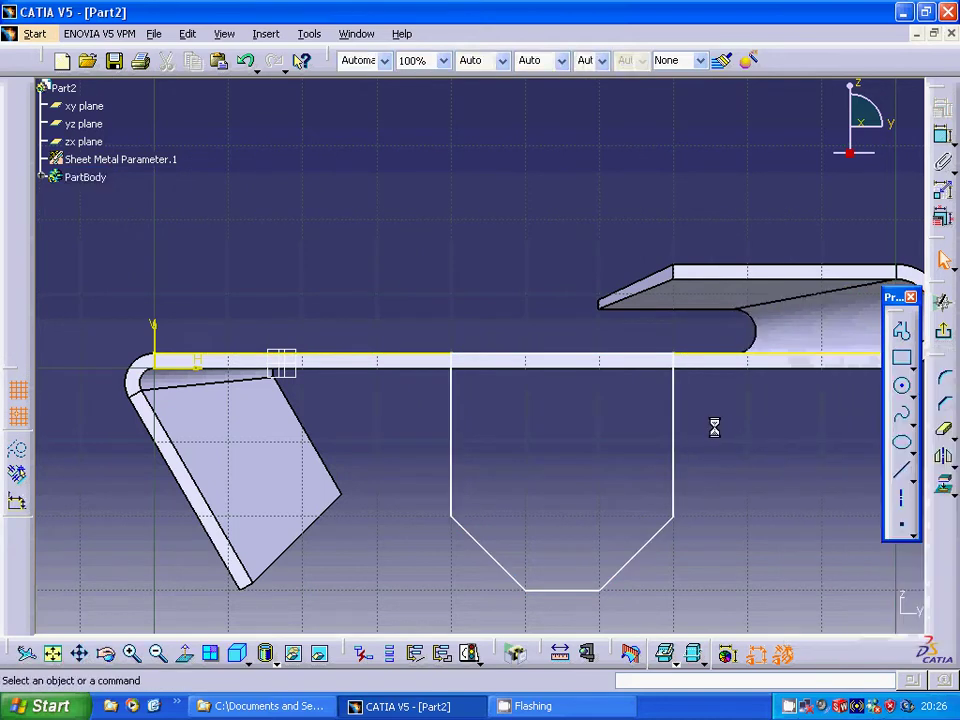
right_click(721, 360)
left_click(720, 605)
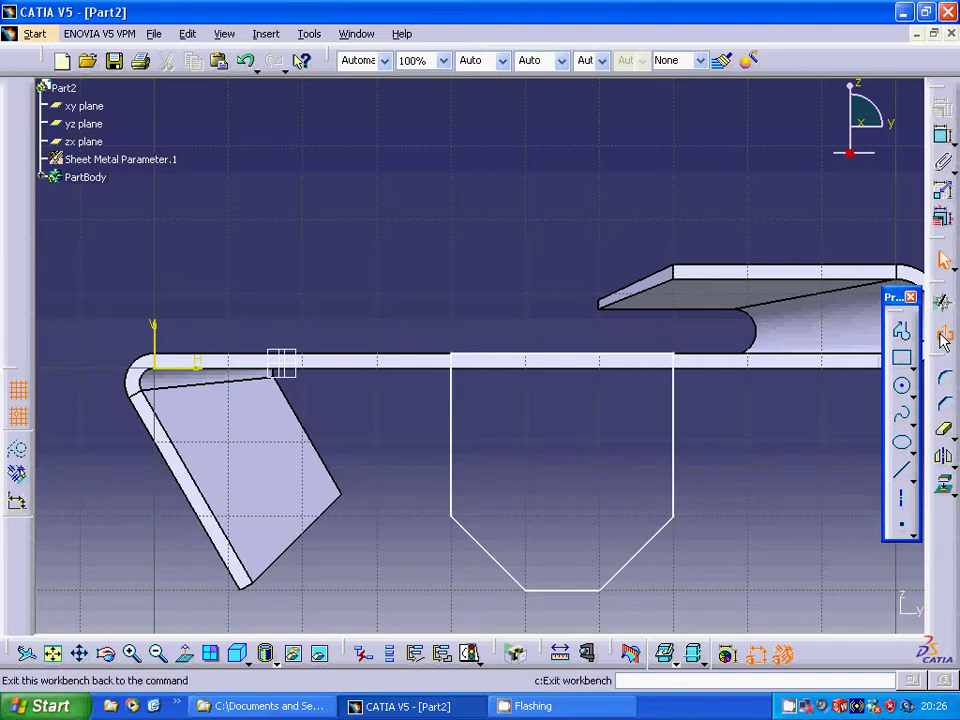
left_click(944, 338)
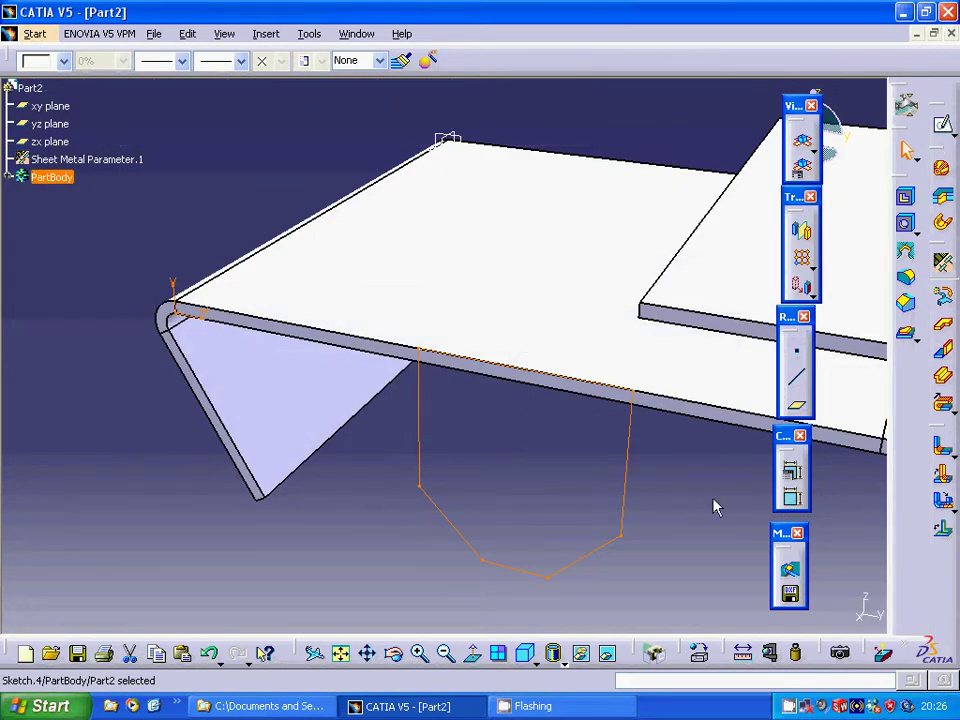
- Create a sketch-based wall on edge with bend from the six-sided profile, attached to the base wall's lower front edge
left_click(947, 353)
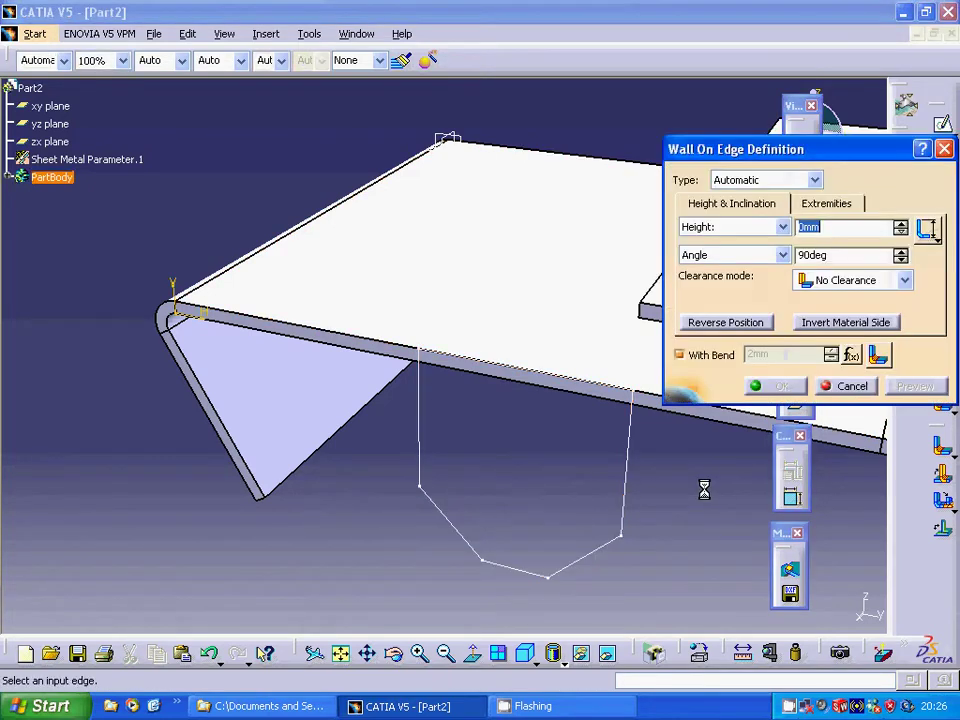
left_click(814, 181)
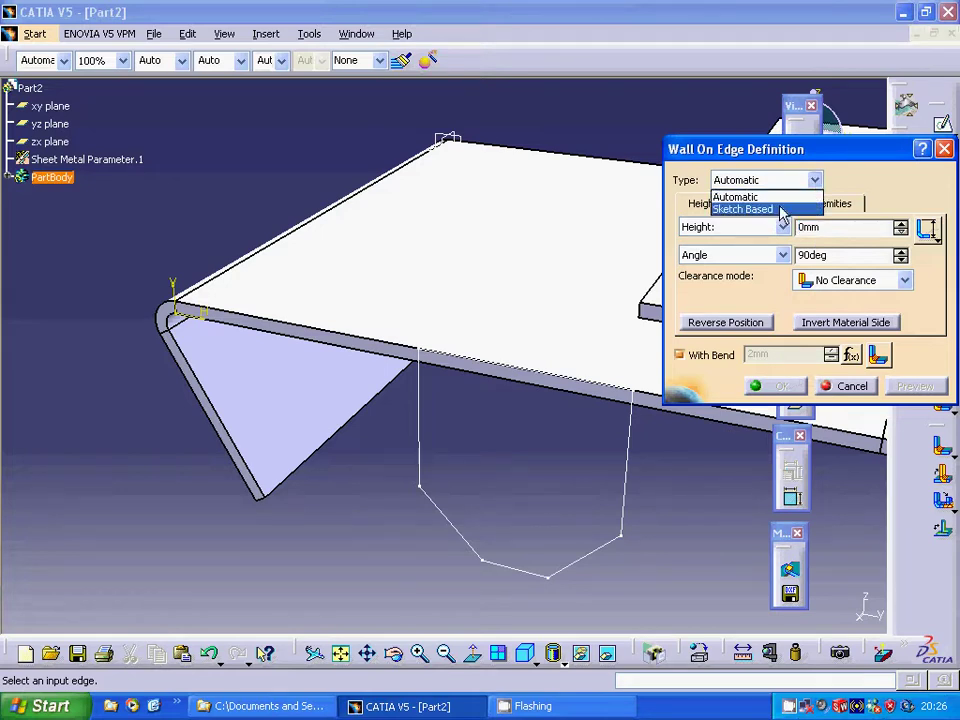
left_click(780, 209)
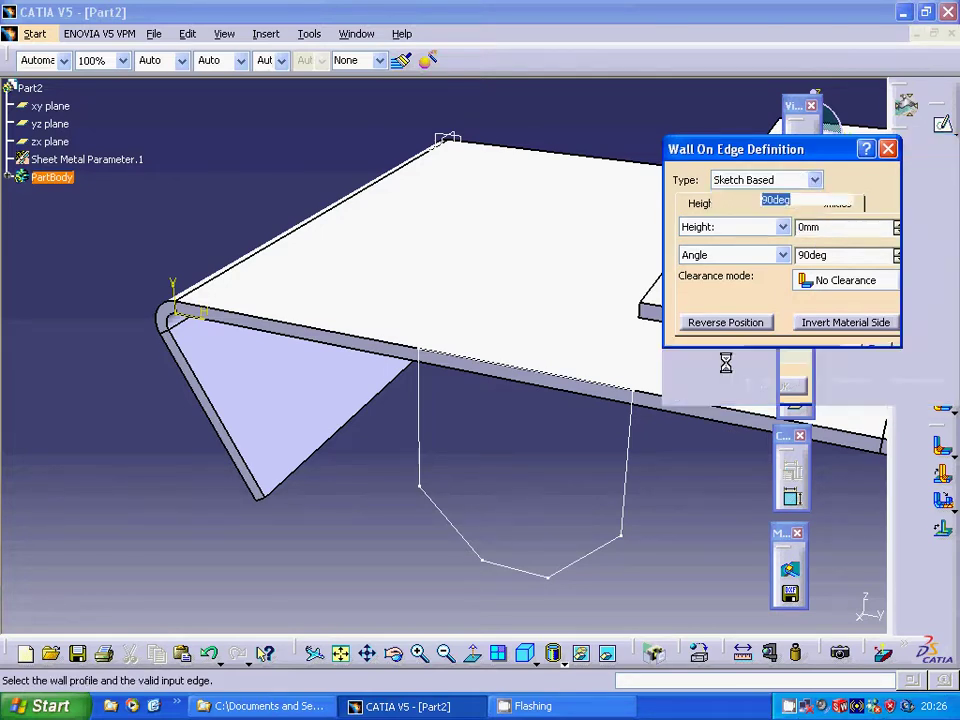
left_click(636, 489)
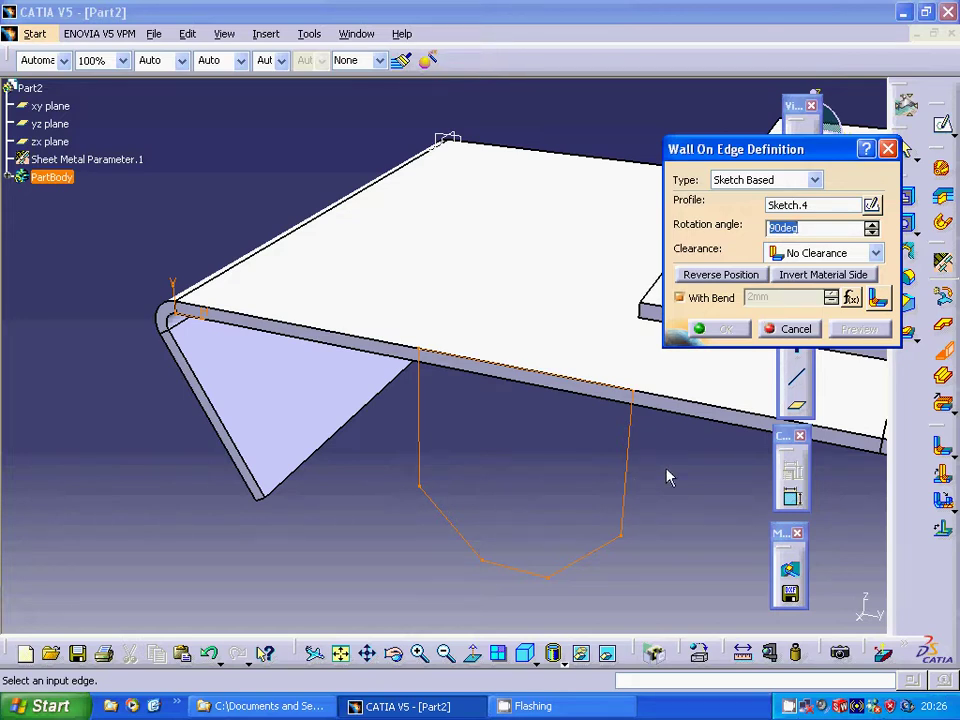
left_click(686, 405)
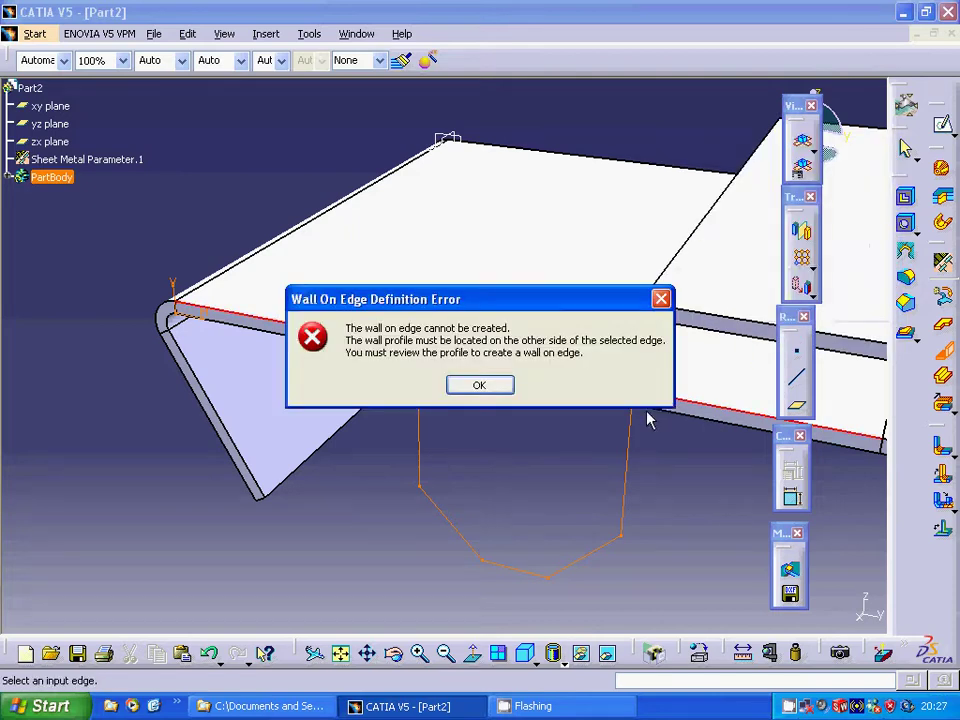
left_click(480, 387)
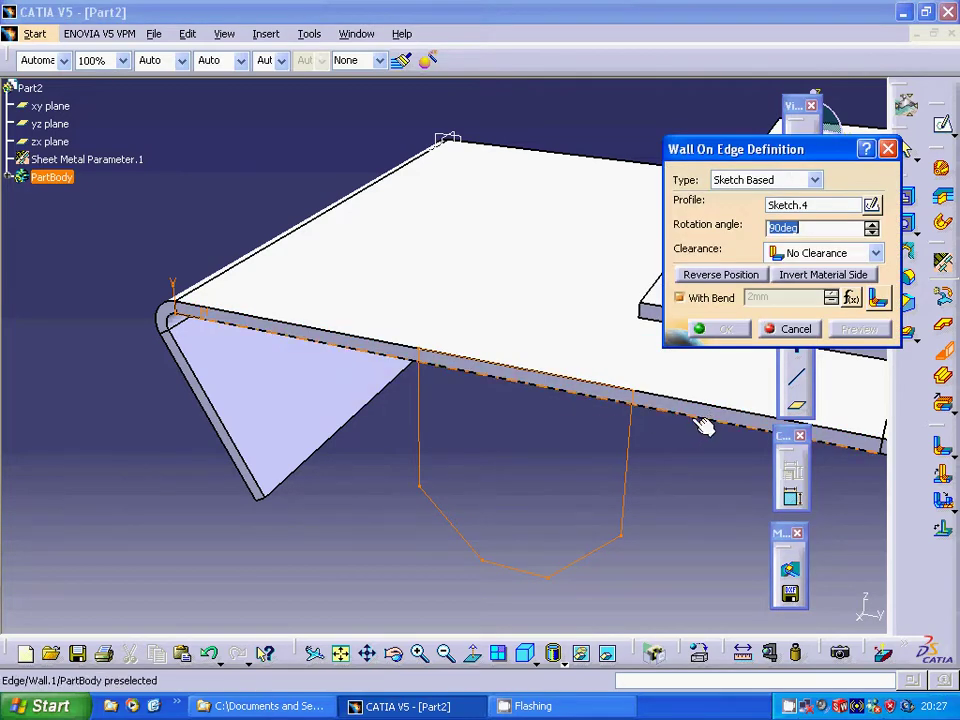
left_click(691, 414)
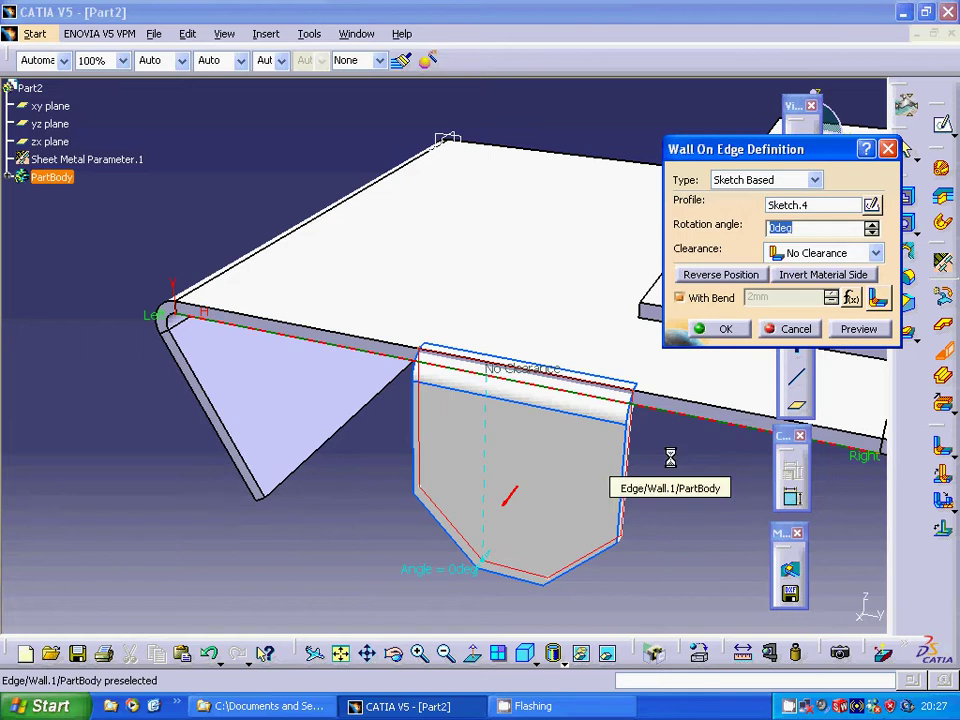
left_click(728, 332)
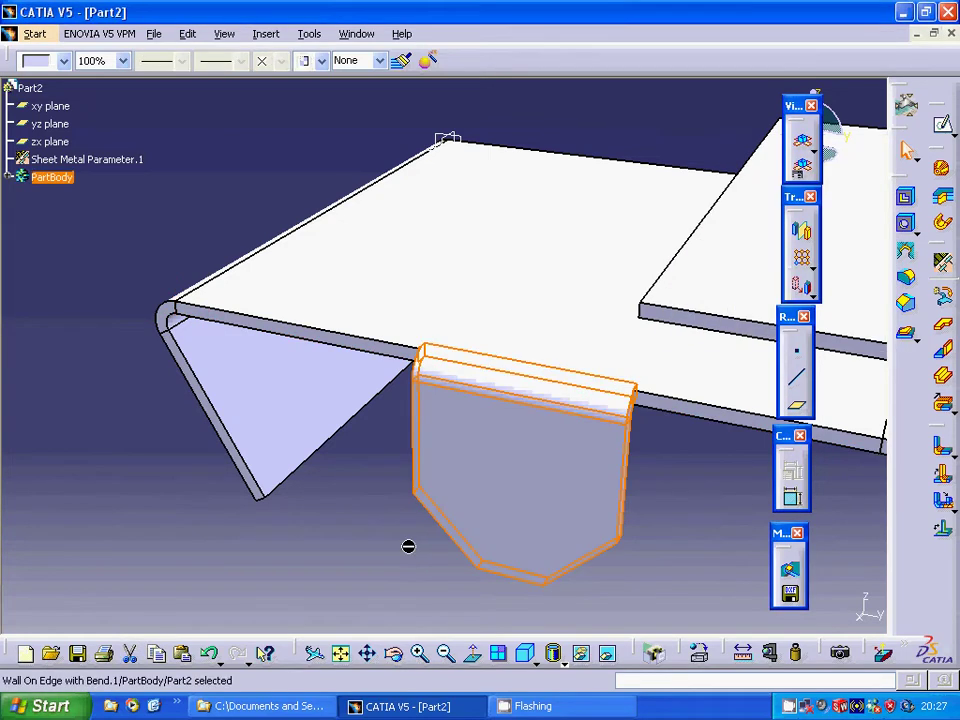
left_click(408, 546)
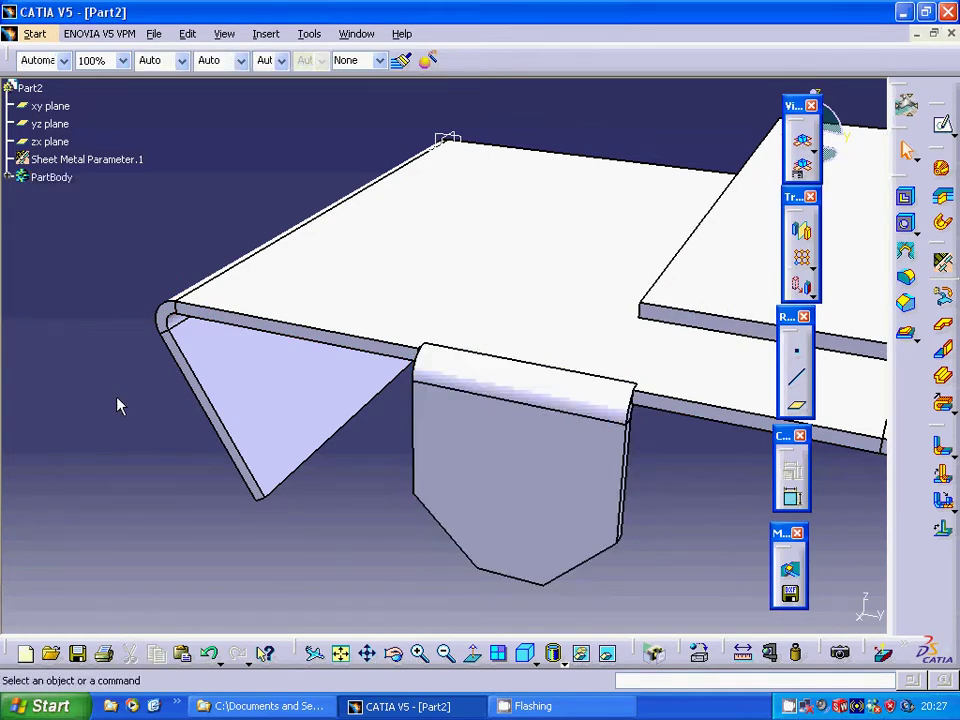
- Open a sketch on the base wall's thin back face, opposite the new tab, and project the face's upper edge into it
middle_click_drag(118, 405, 171, 400)
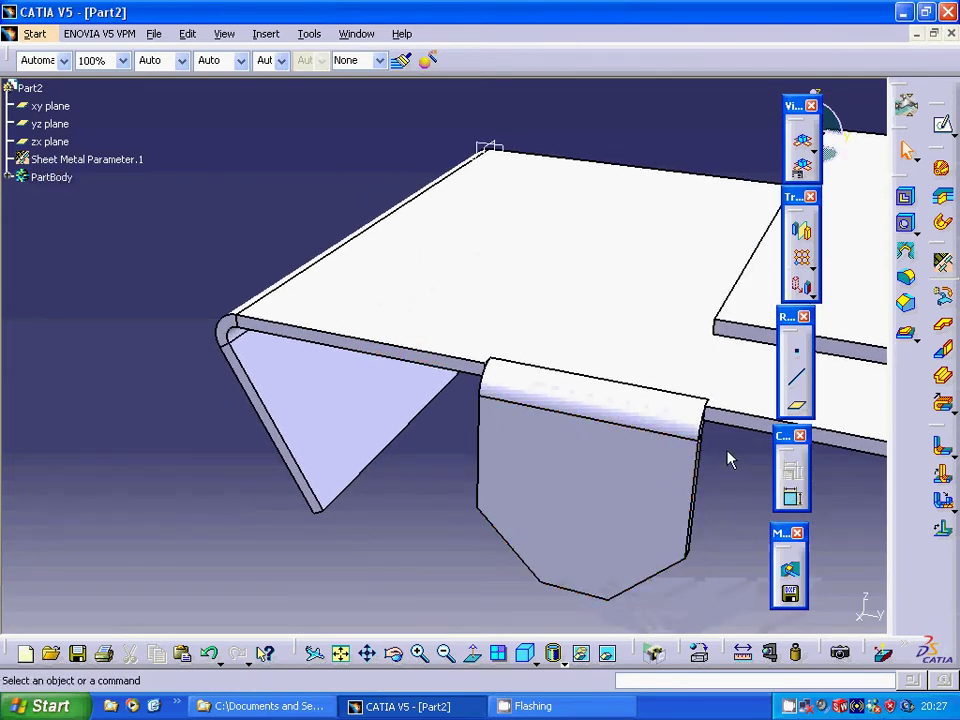
middle_click_drag(740, 462, 335, 402)
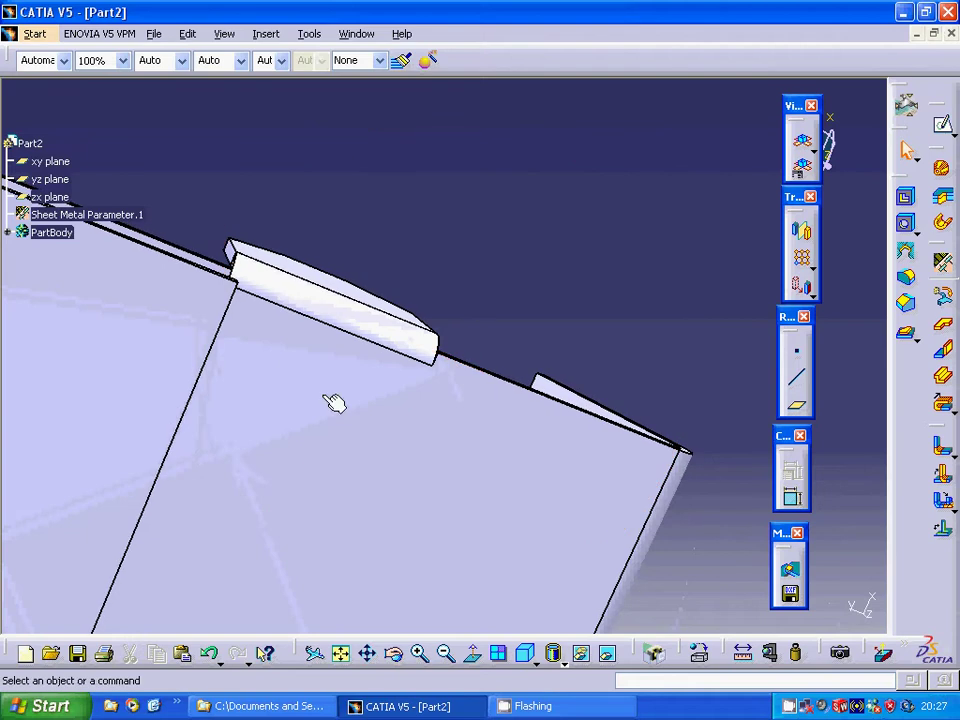
middle_click_drag(510, 489, 516, 229)
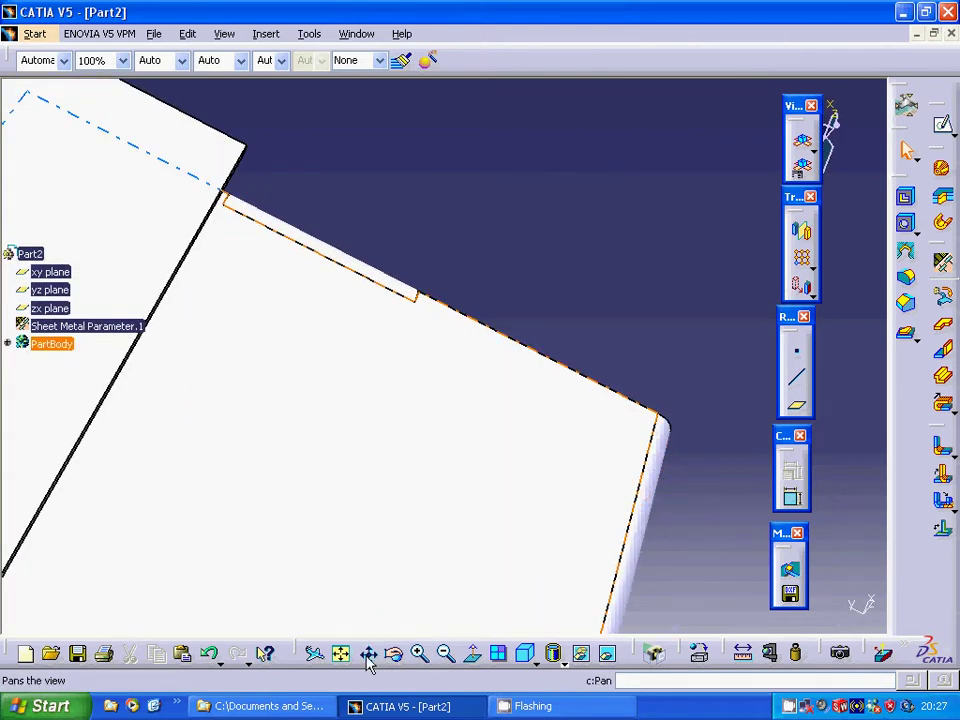
left_click(360, 579)
middle_click_drag(360, 579, 490, 330)
middle_click_drag(373, 529, 390, 469)
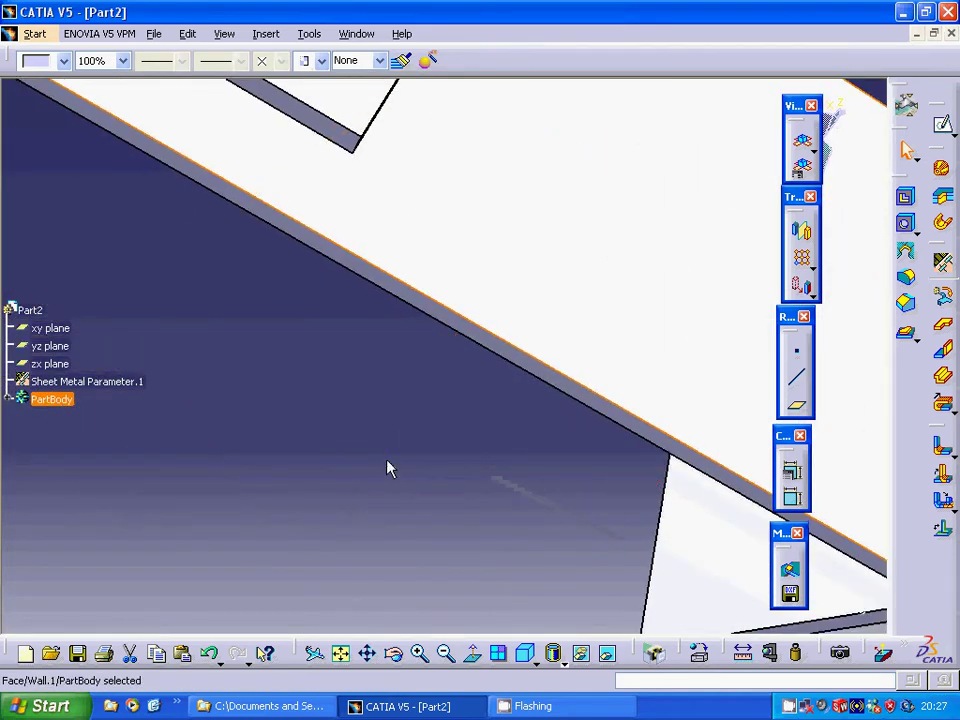
left_click(390, 469)
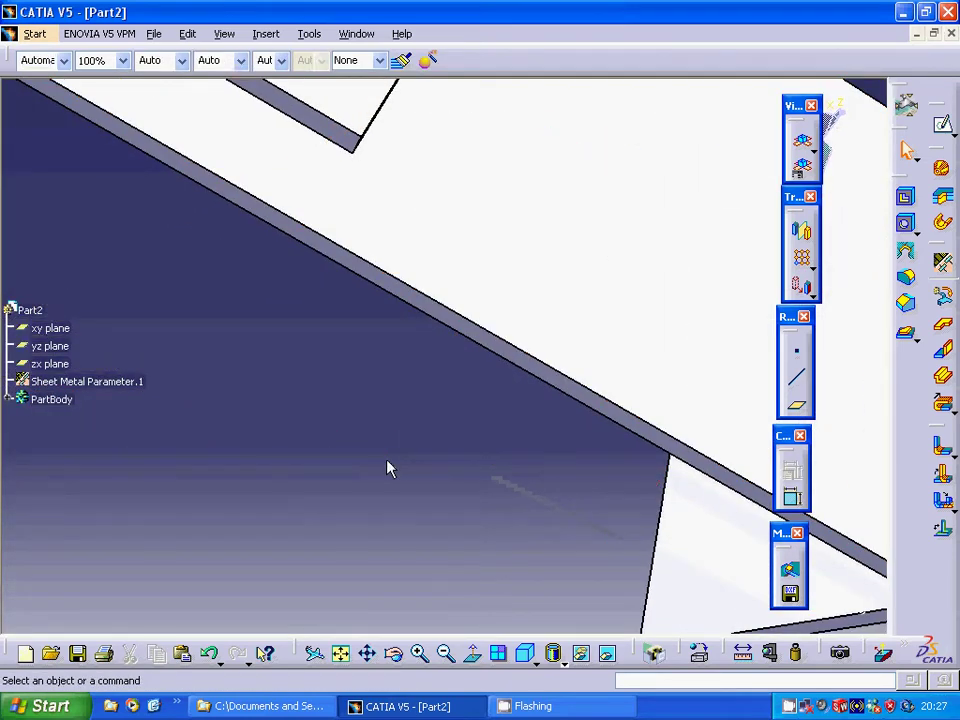
left_click(508, 352)
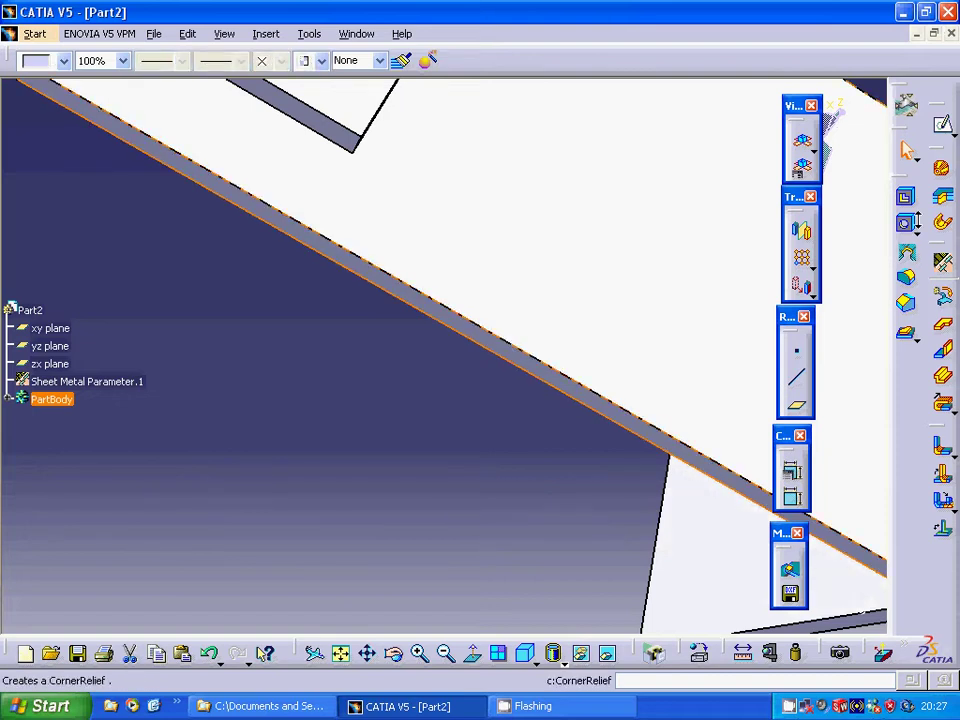
left_click(942, 123)
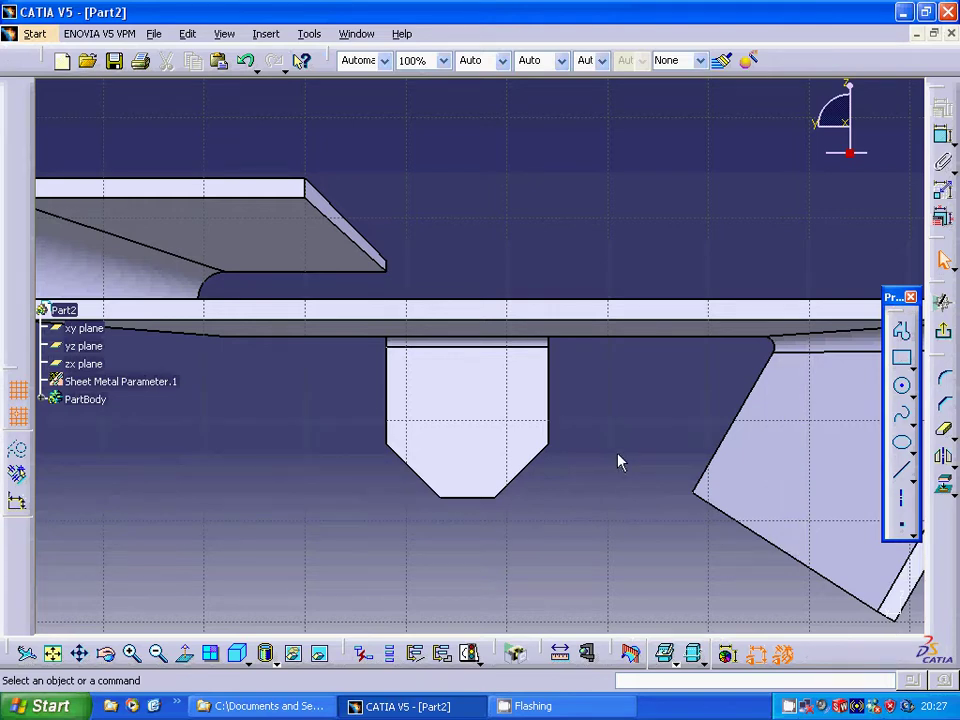
left_click(577, 306)
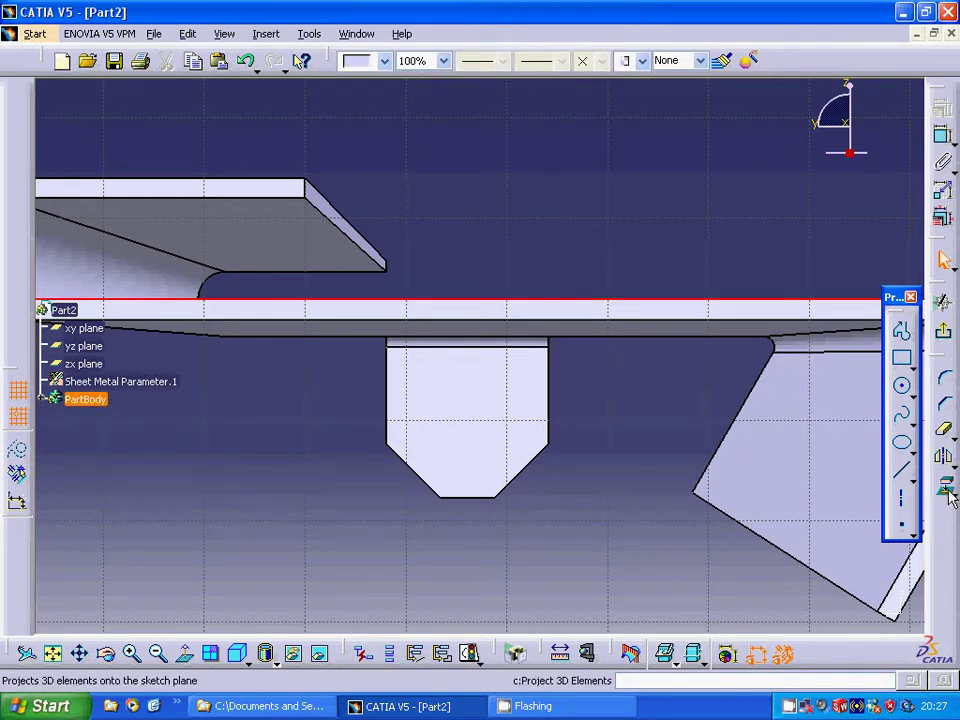
left_click(910, 494)
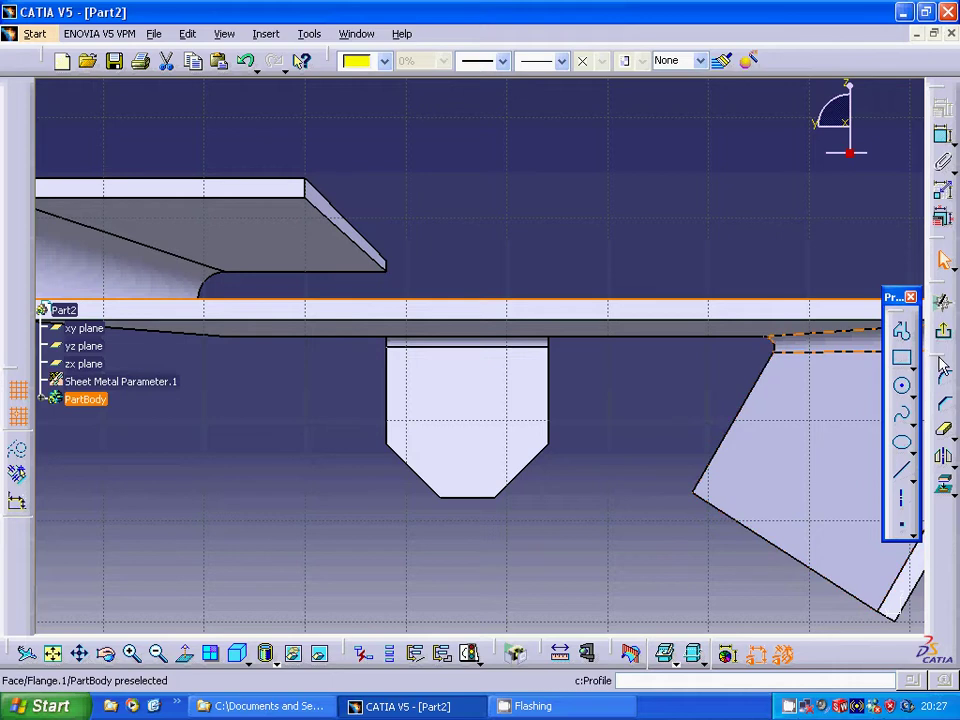
- Draw a closed house-shaped profile on the projected edge from H -50 to -30 mm, with shoulders at V 20 mm and peak at V 30 mm
left_click(901, 331)
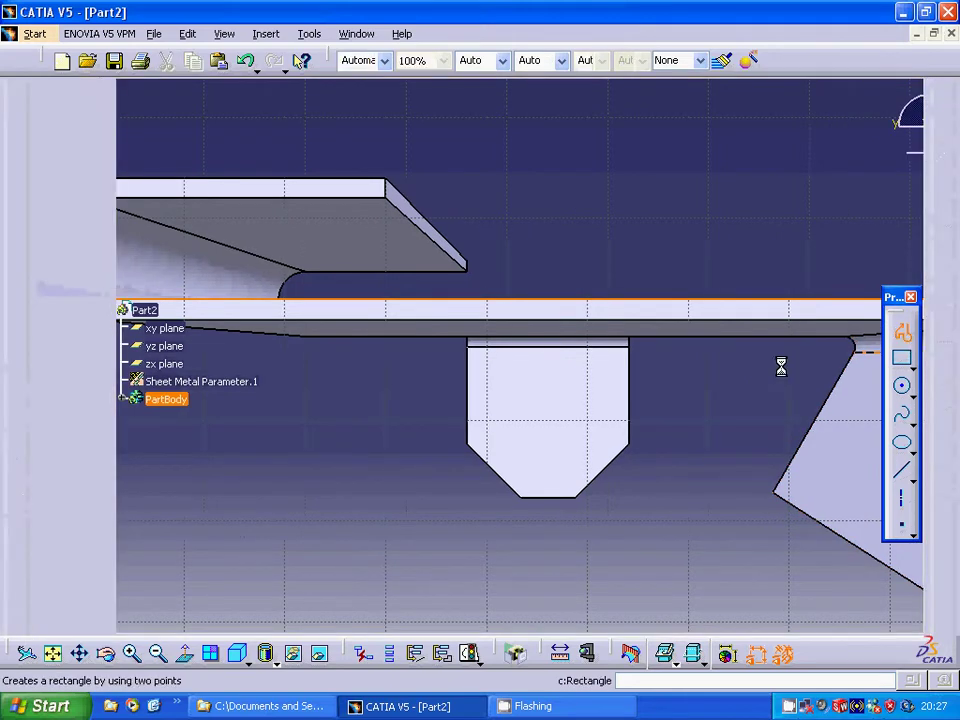
left_click(555, 306)
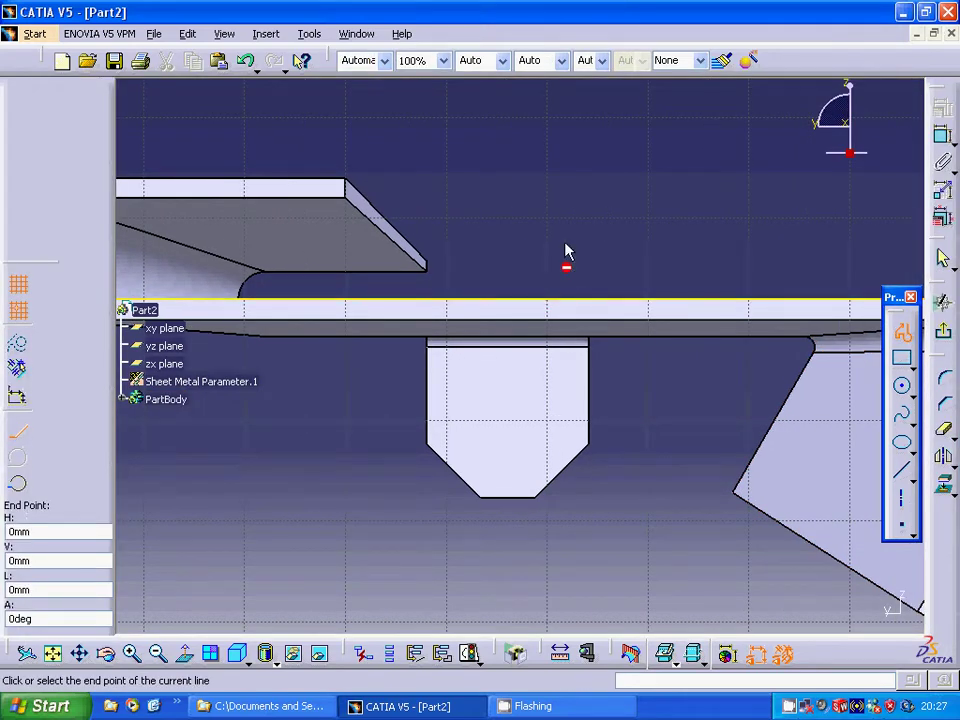
left_click(547, 114)
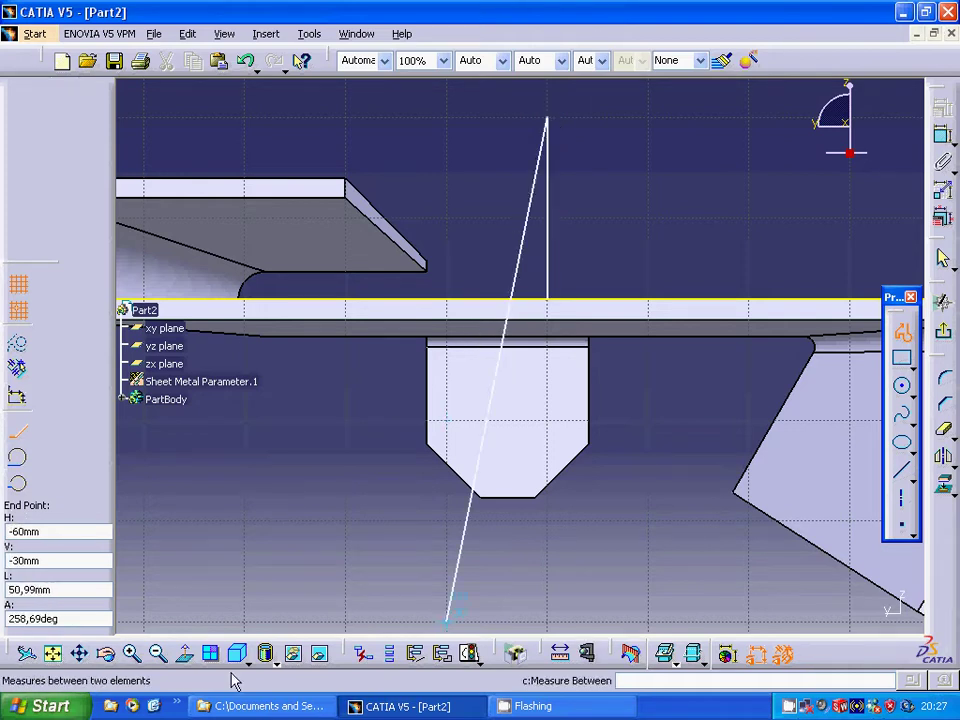
left_click(158, 654)
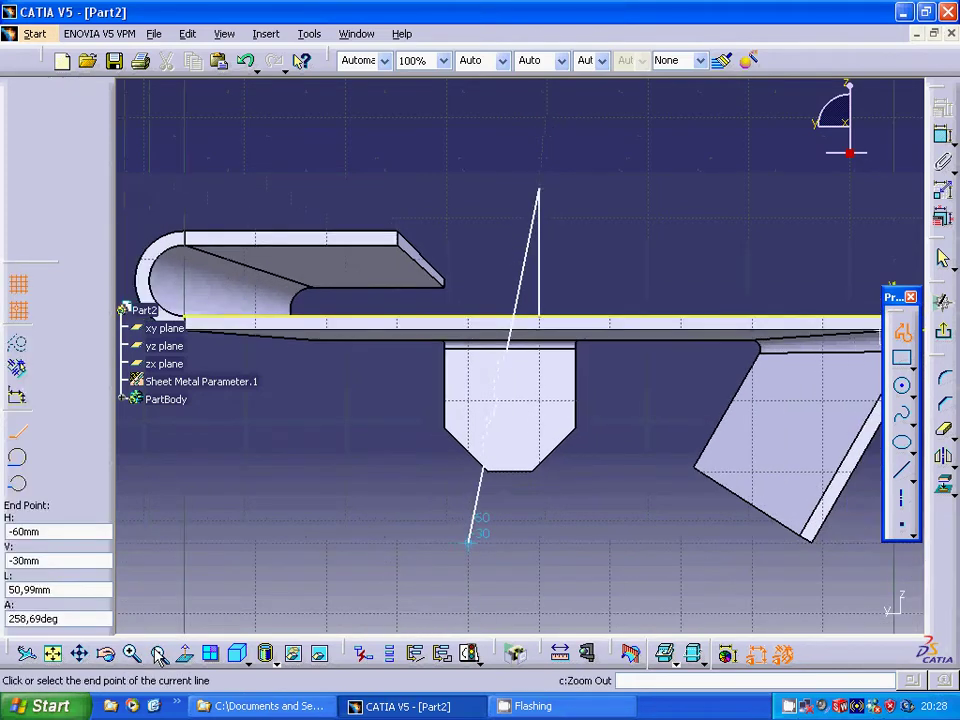
left_click(607, 124)
left_click(677, 190)
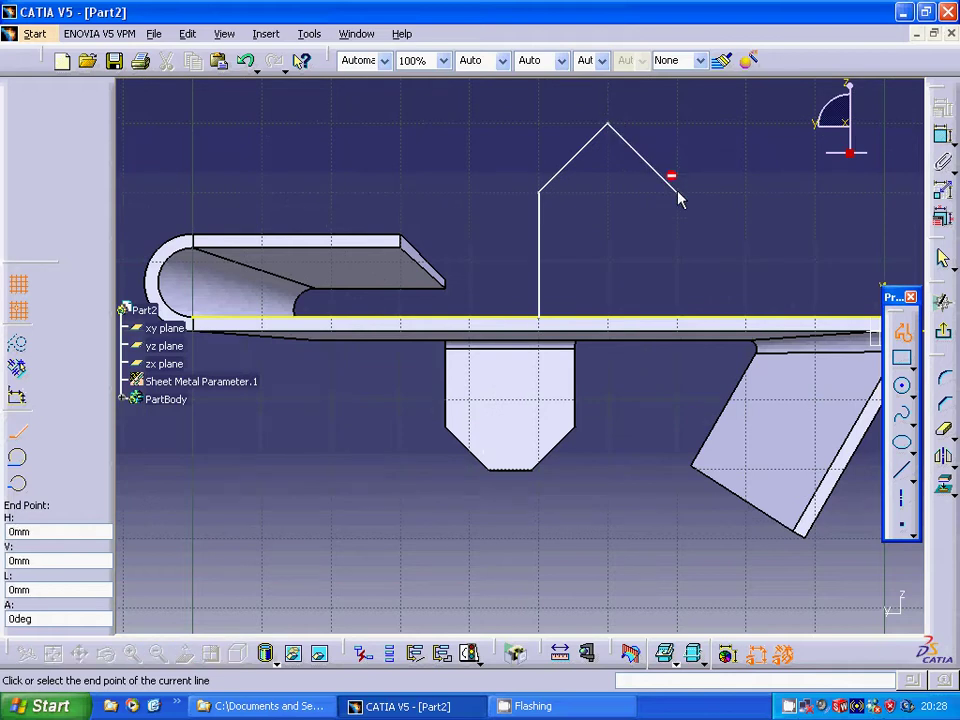
left_click(680, 320)
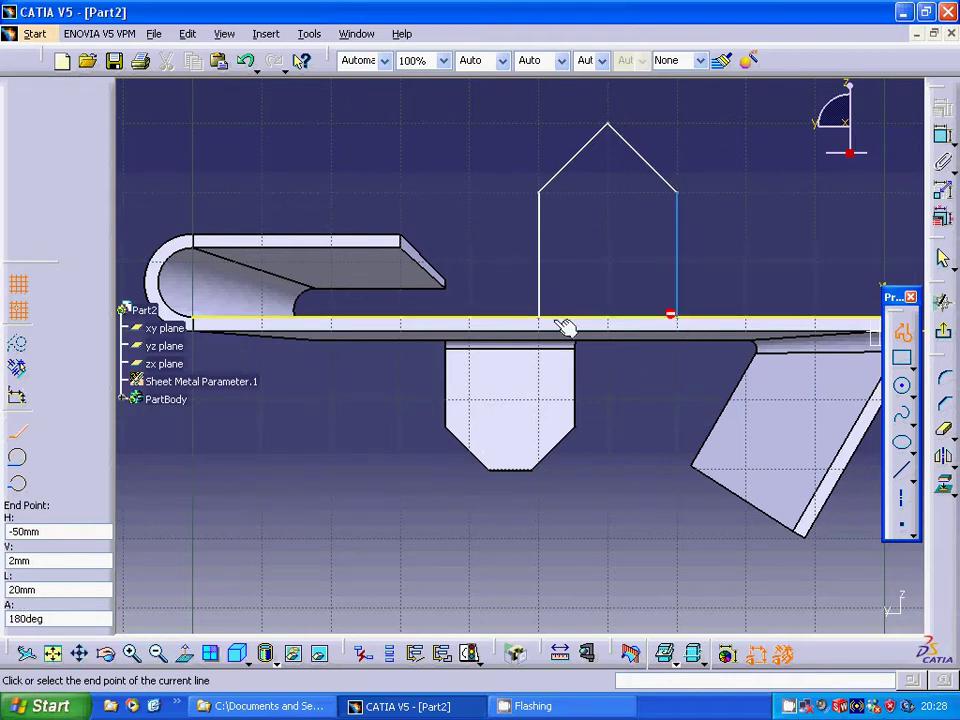
left_click(541, 320)
- Delete the projected edge line beneath the five-sided profile and exit the sketch
left_click(620, 352)
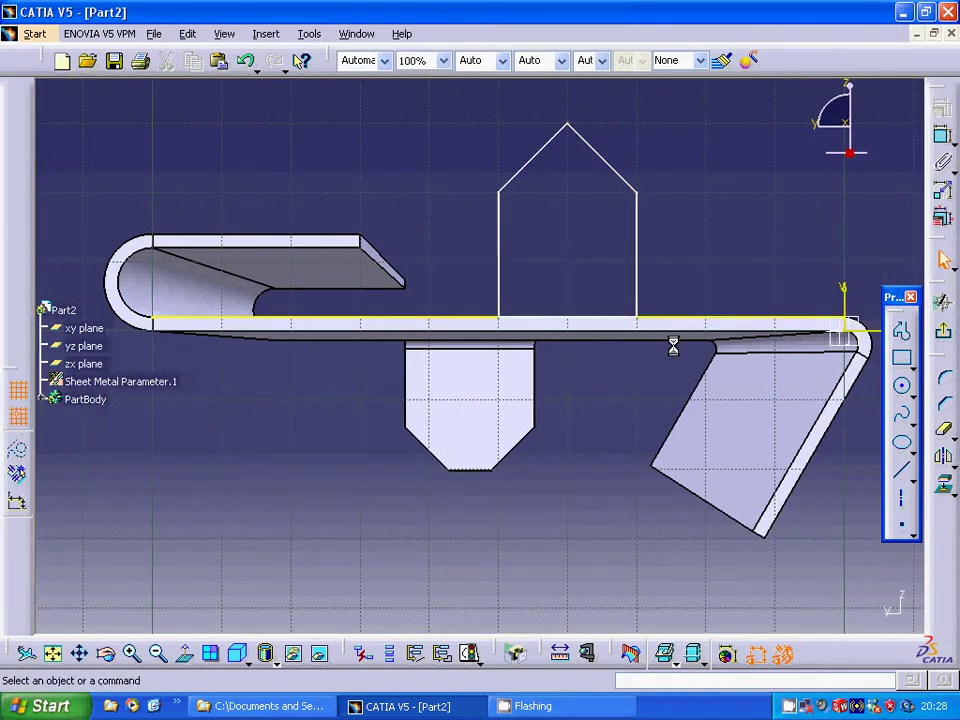
right_click(694, 323)
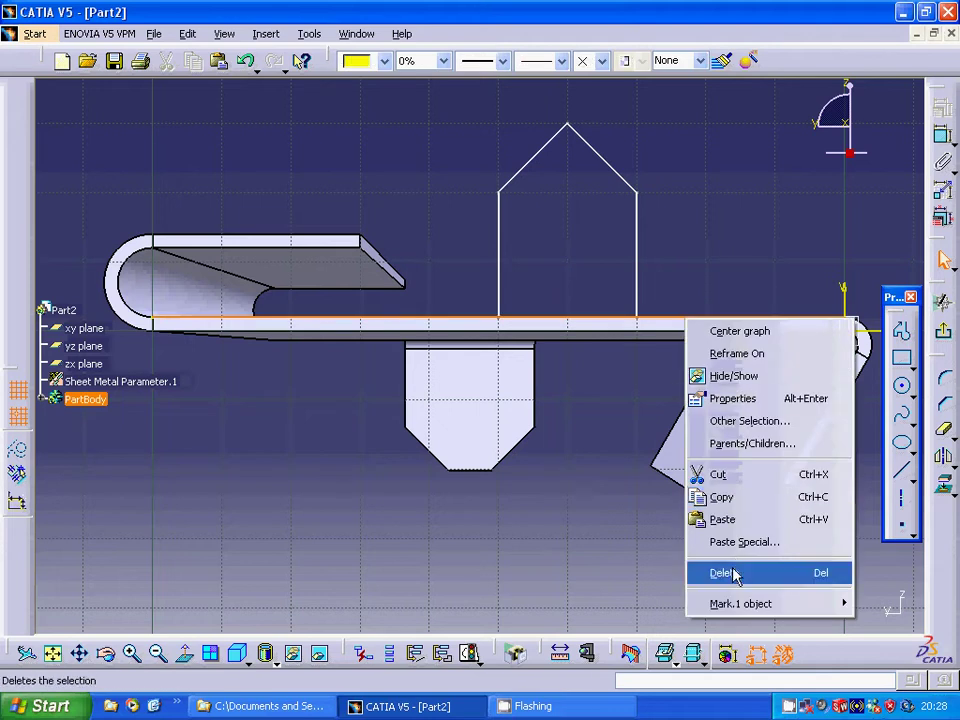
left_click(720, 572)
left_click(942, 330)
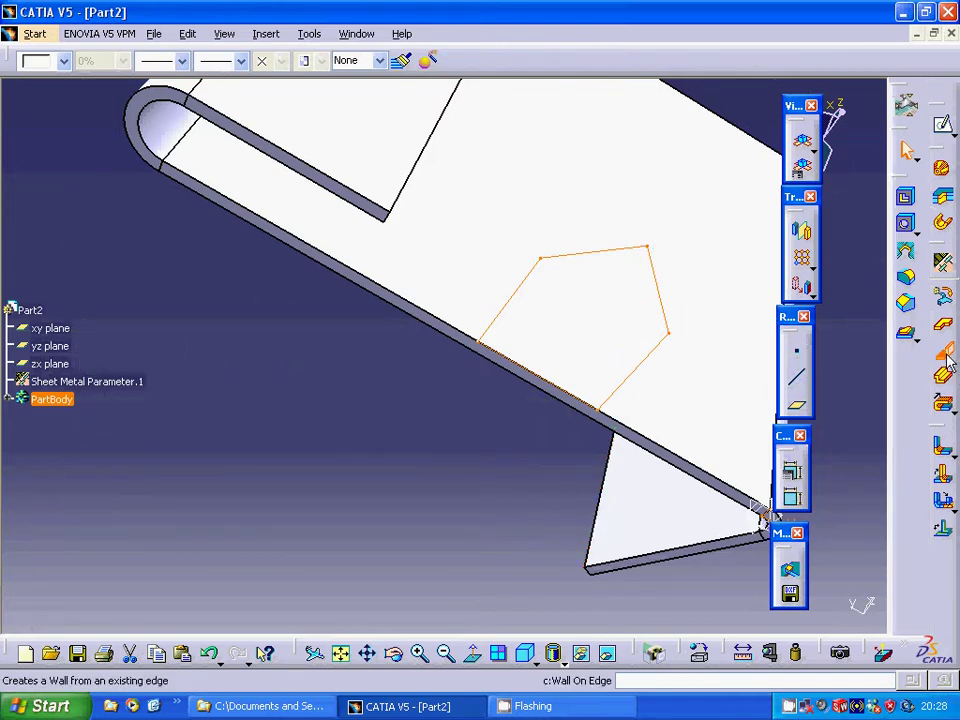
- Start a sketch-based wall on edge using the new five-sided sketch as its profile
left_click(946, 358)
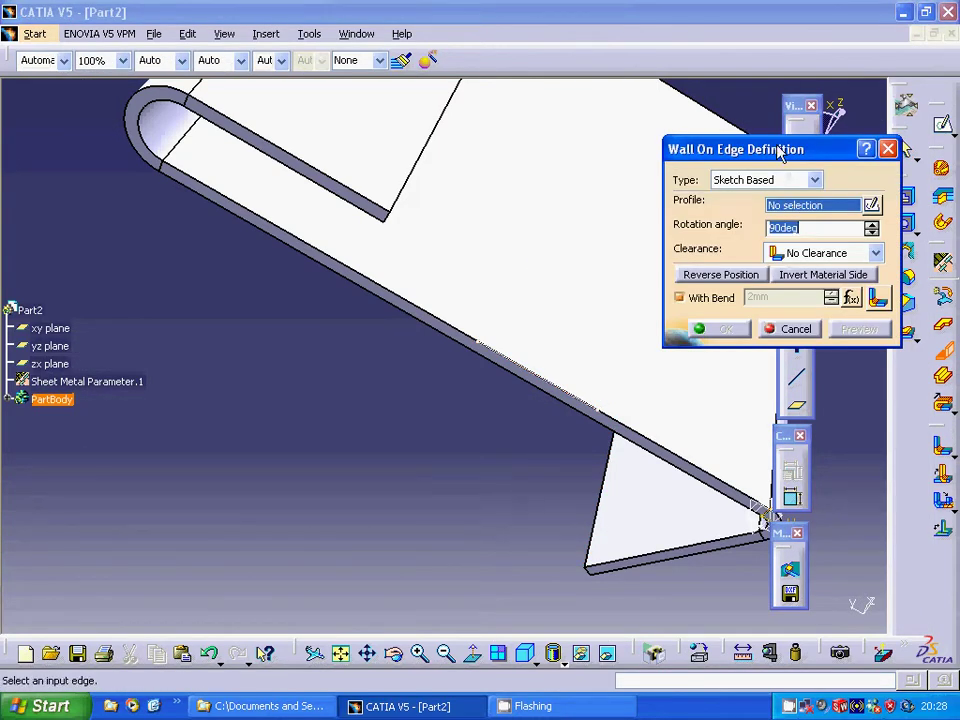
left_click_drag(780, 148, 870, 153)
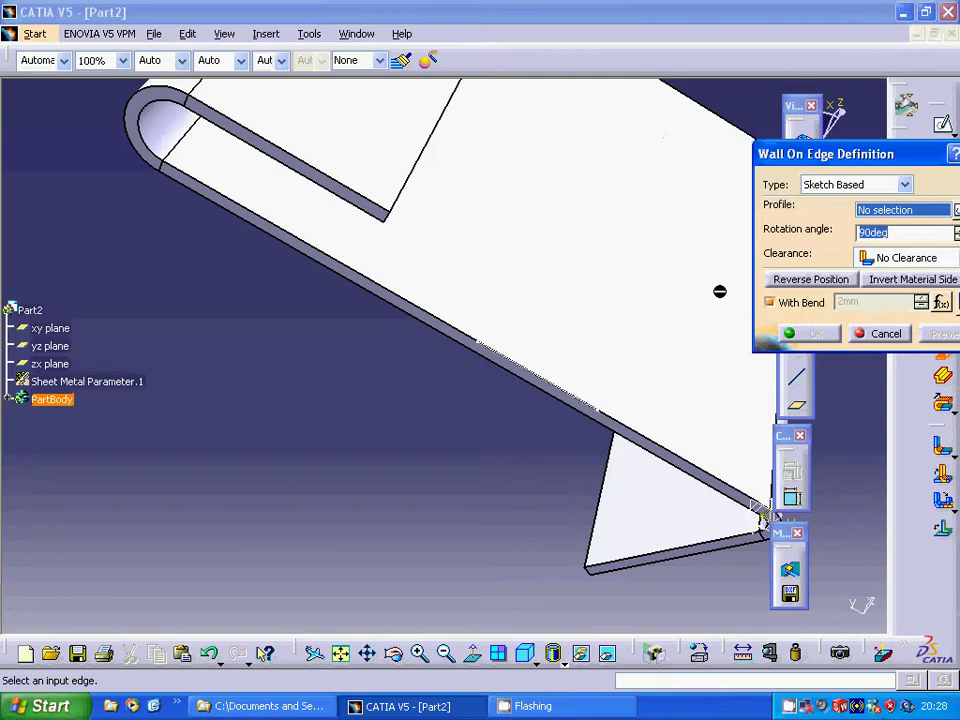
left_click(643, 360)
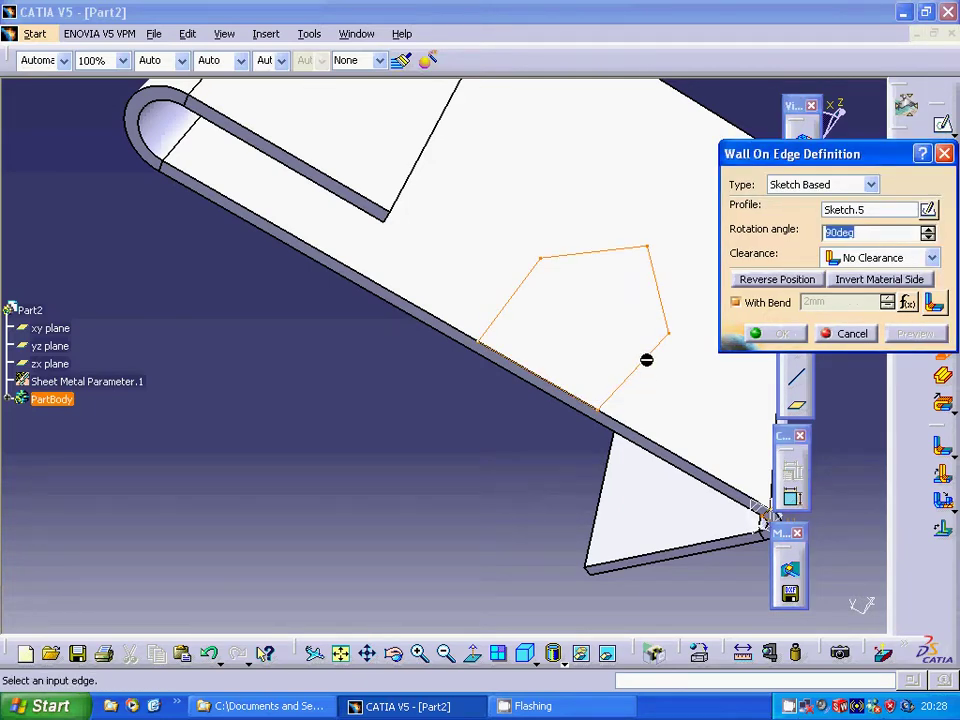
- Try to set the wall's rotation angle to -30 degrees with the bend option enabled
left_click(851, 231)
double_click(845, 231)
type("-30")
key("Return")
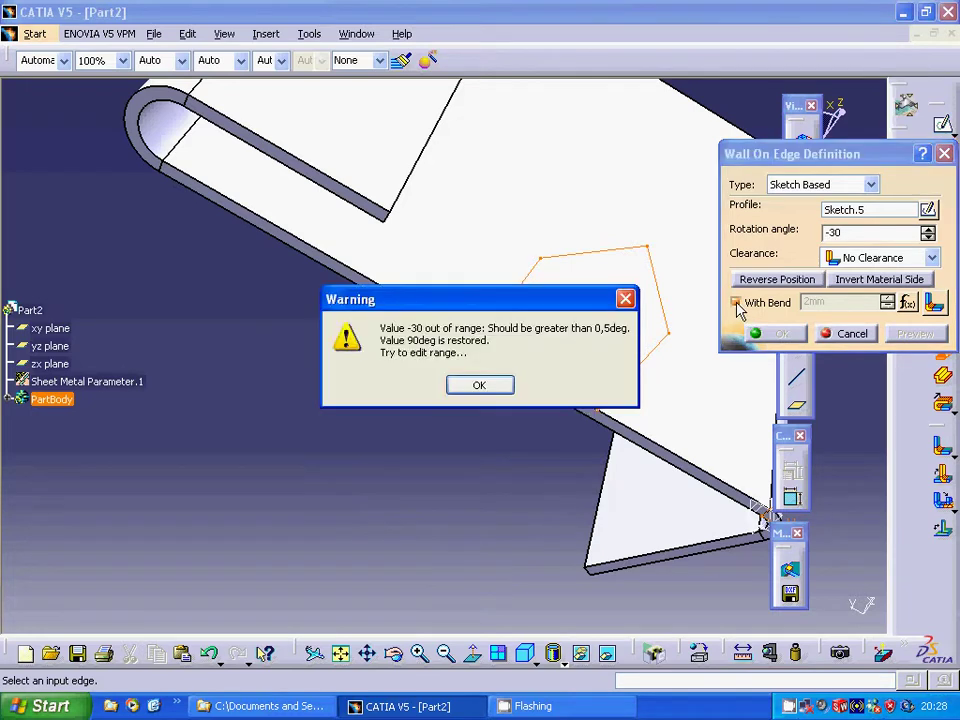
left_click(502, 387)
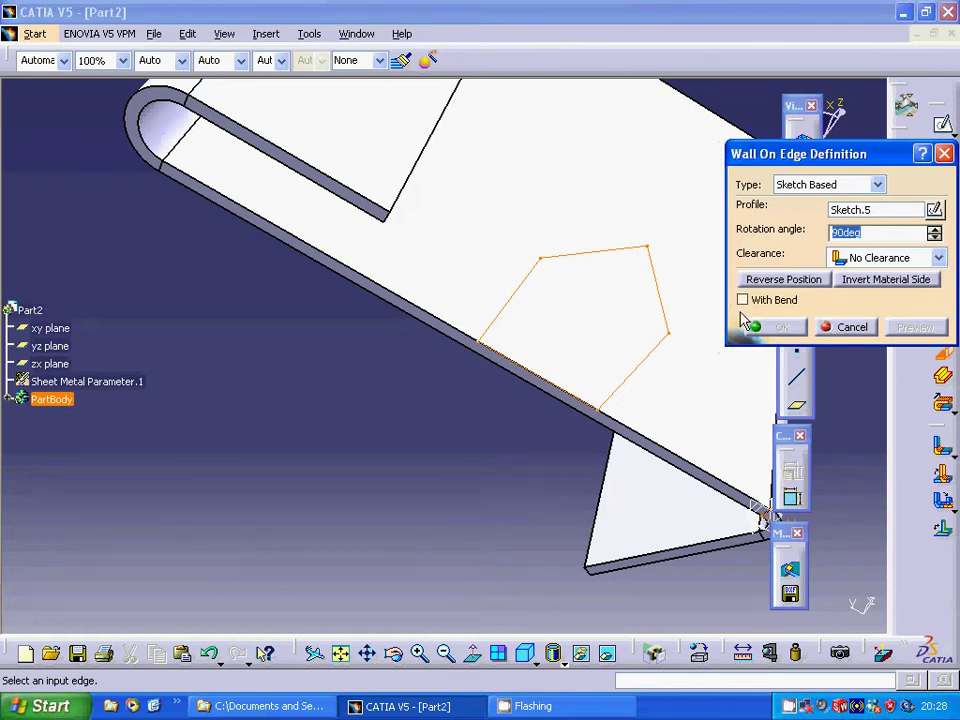
- Turn off the bend, attach the wall to the base wall's upper back edge and preview it at a -30 degree rotation angle
left_click(559, 434)
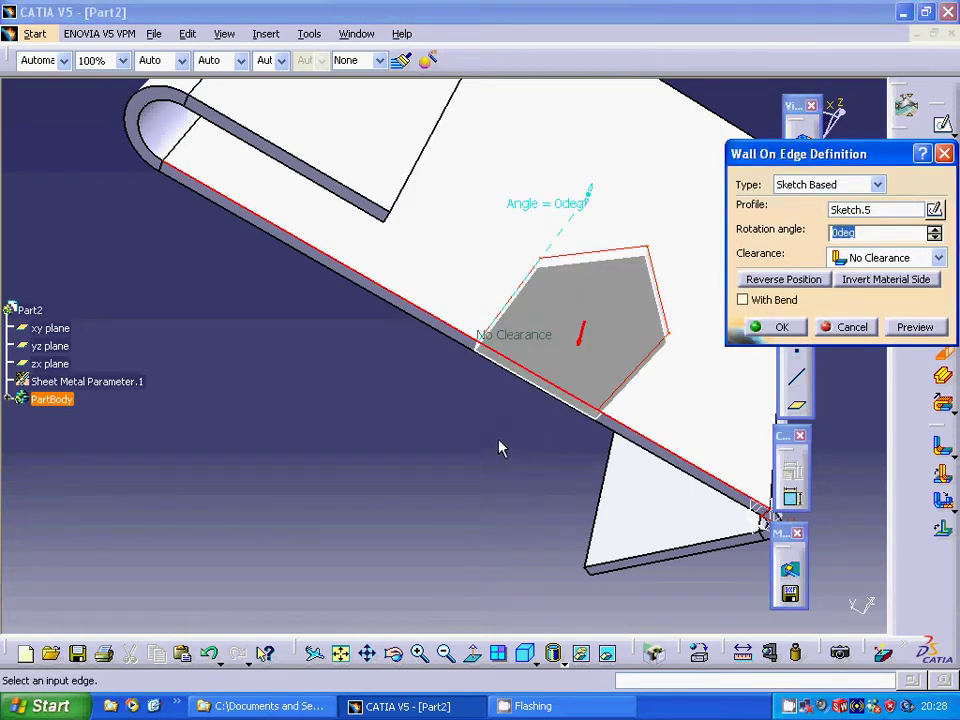
middle_click_drag(484, 459, 470, 430)
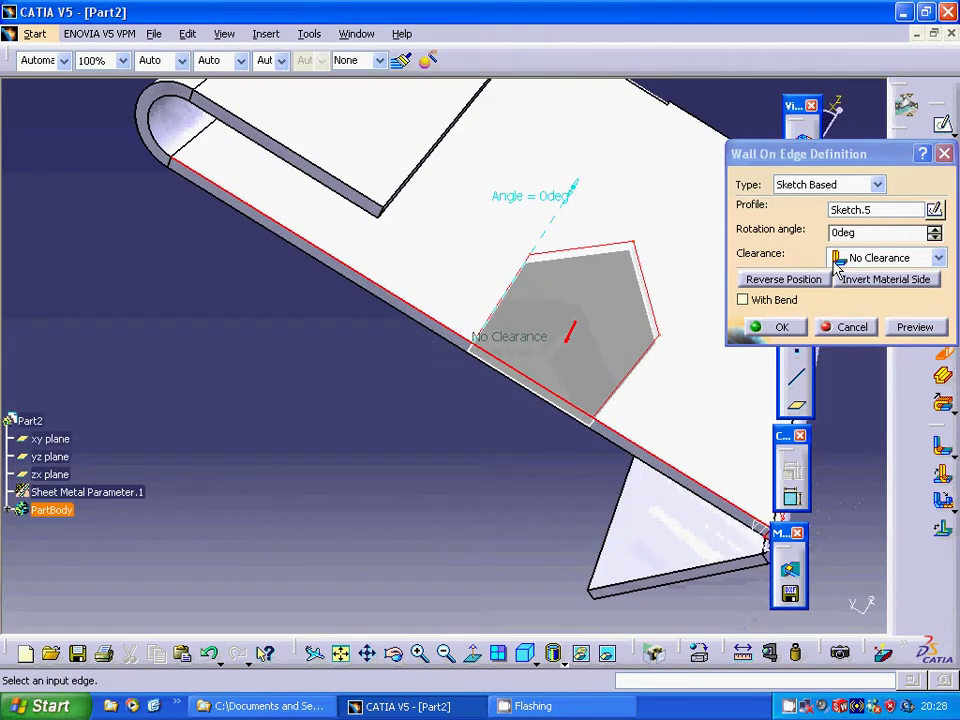
left_click_drag(857, 232, 806, 232)
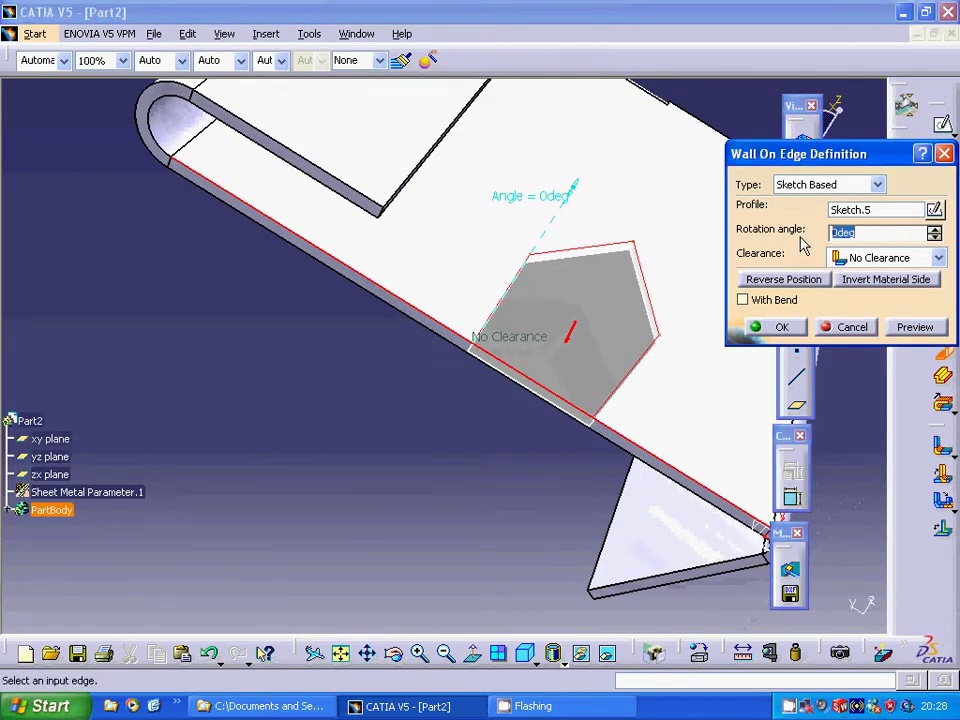
type("-3")
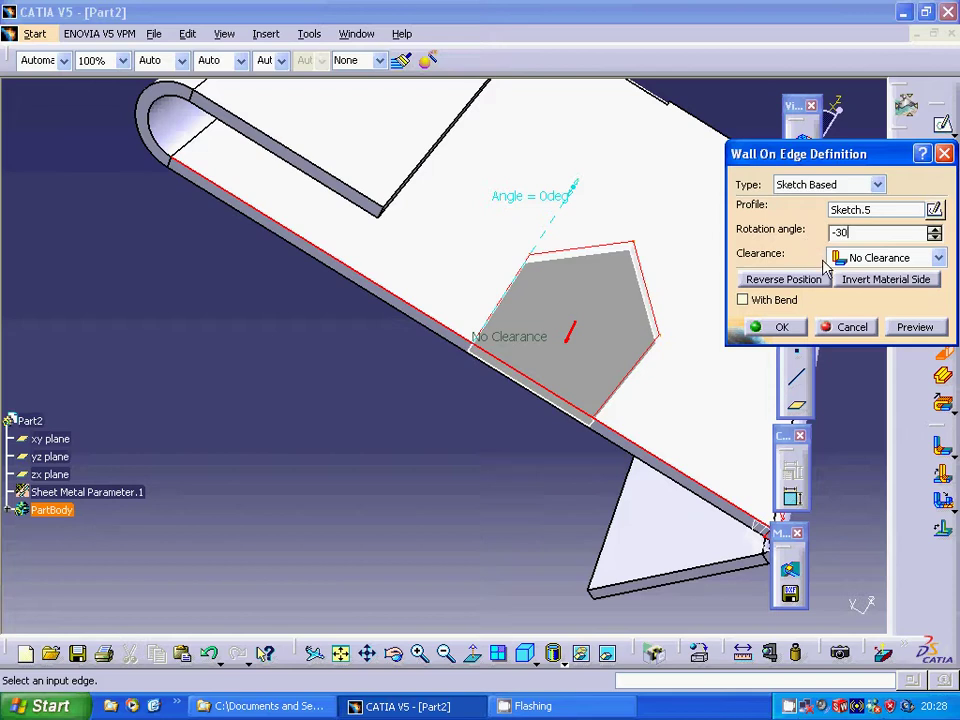
type("0")
left_click(913, 327)
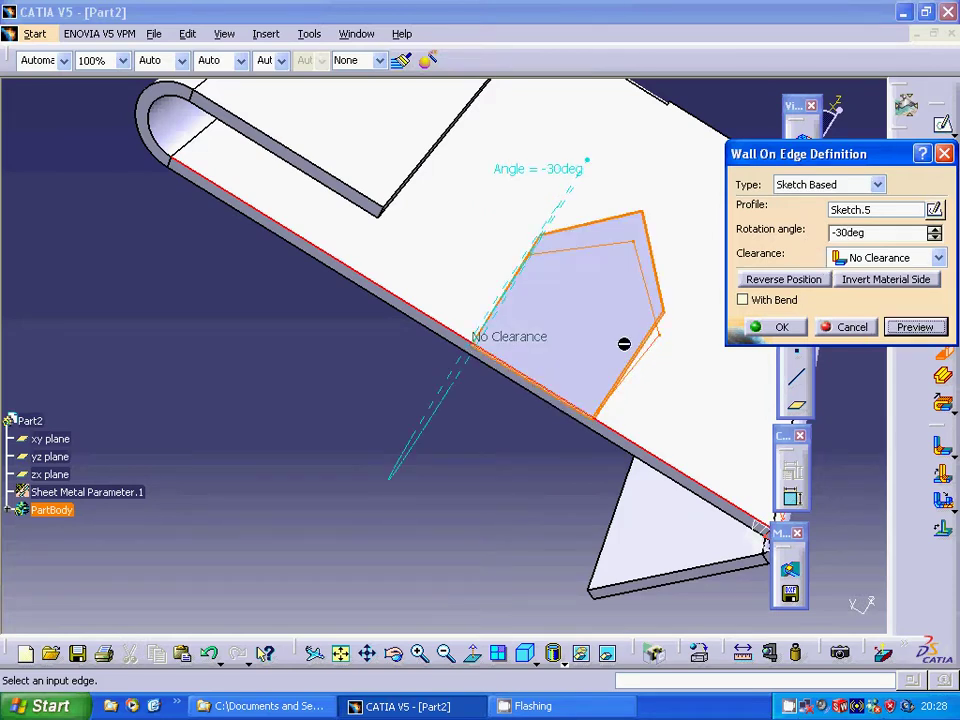
middle_click_drag(379, 360, 264, 409)
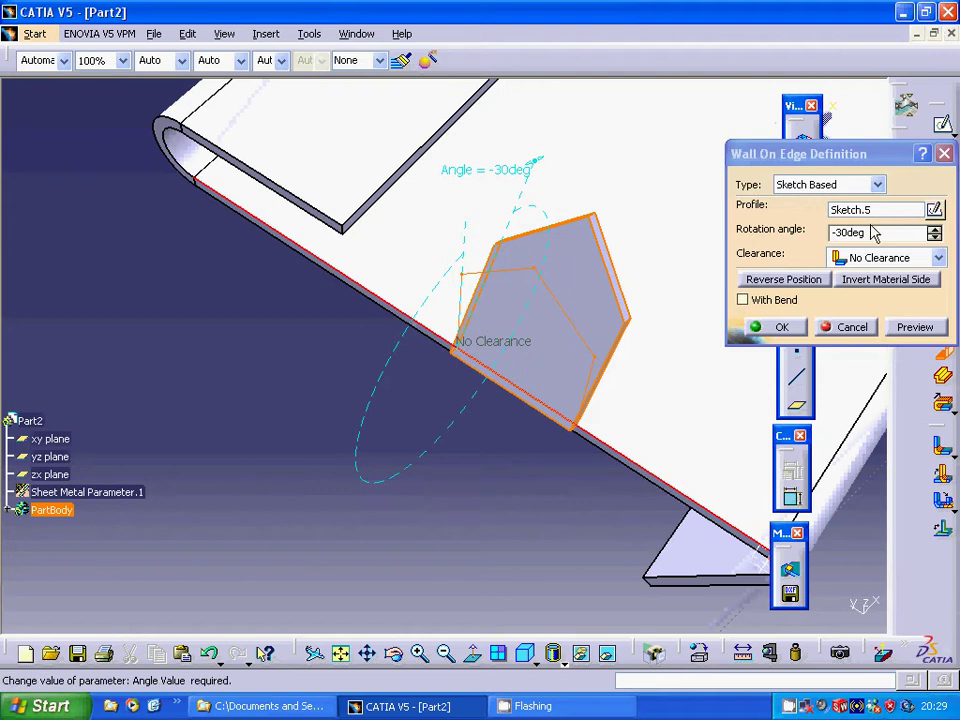
- Set the wall's rotation angle to -45 degrees, preview it and create the wall
left_click_drag(866, 229, 832, 232)
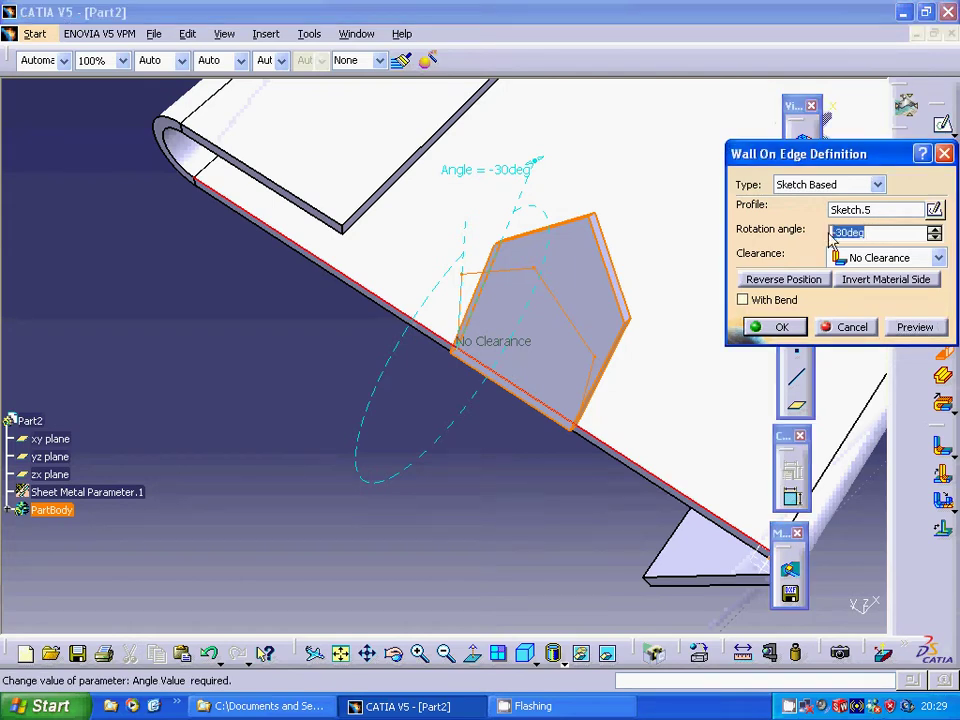
key("BackSpace")
type("-45")
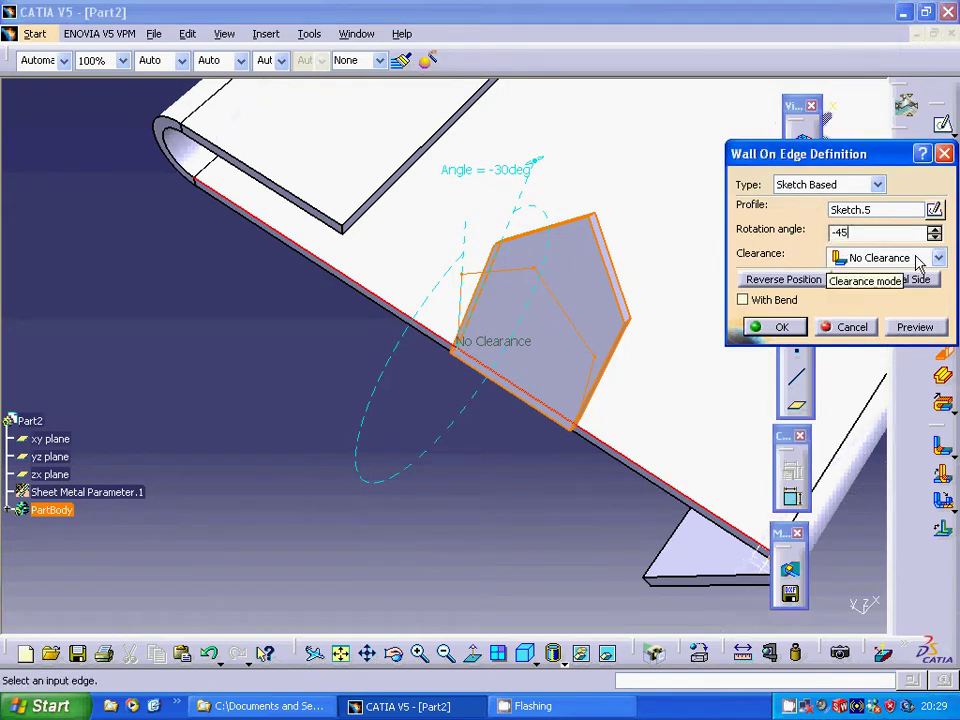
left_click(915, 328)
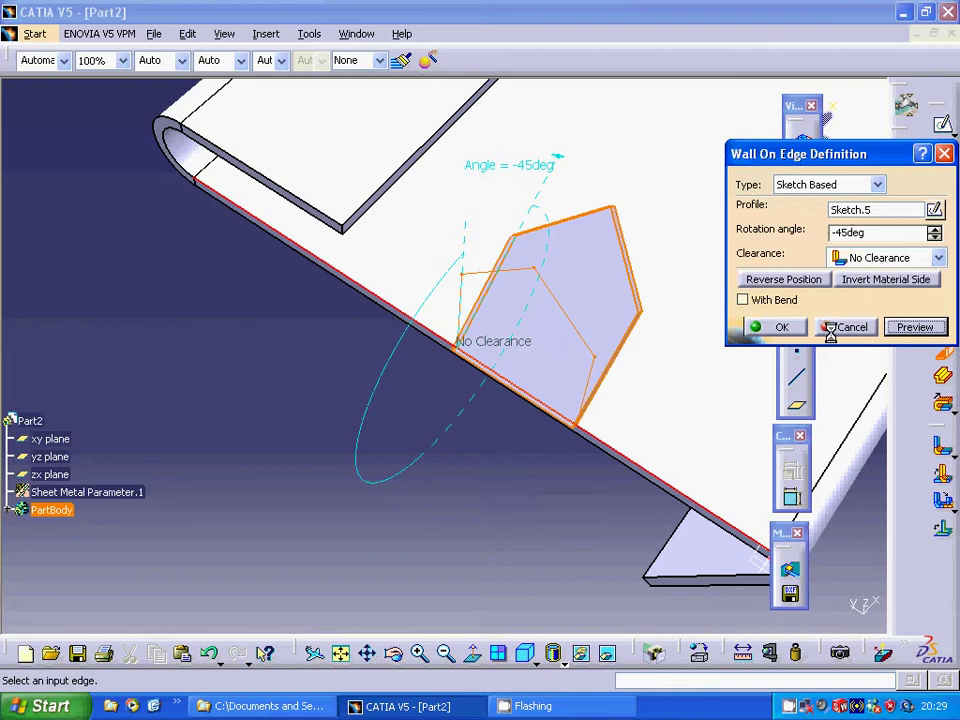
left_click(797, 327)
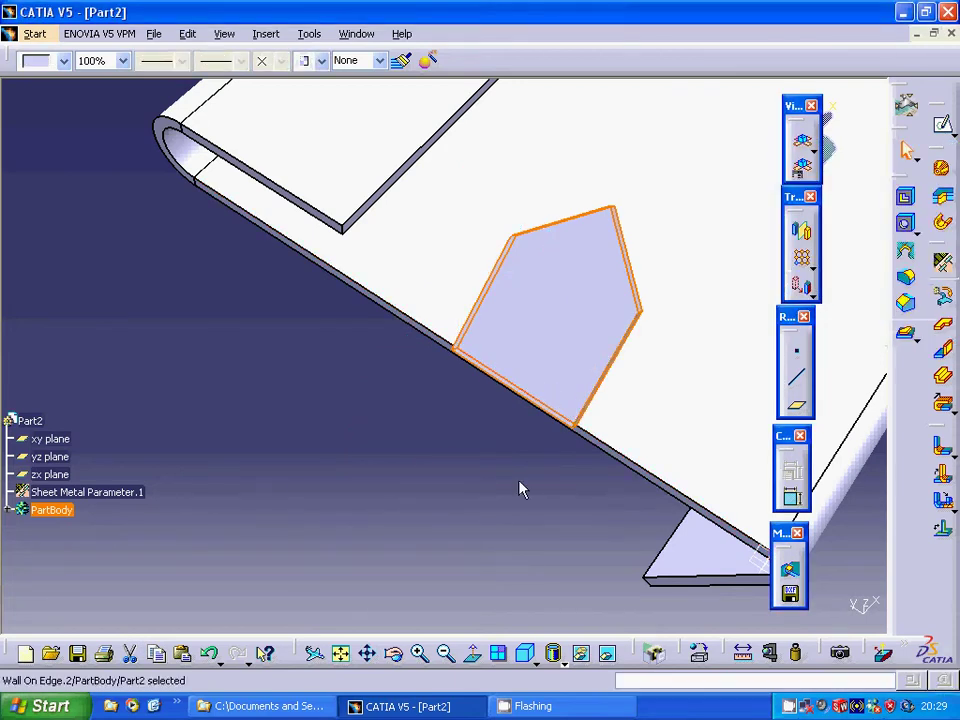
- Reopen the definition of the five-sided wall on edge, invert its material side and apply the change
middle_click_drag(431, 480, 433, 446)
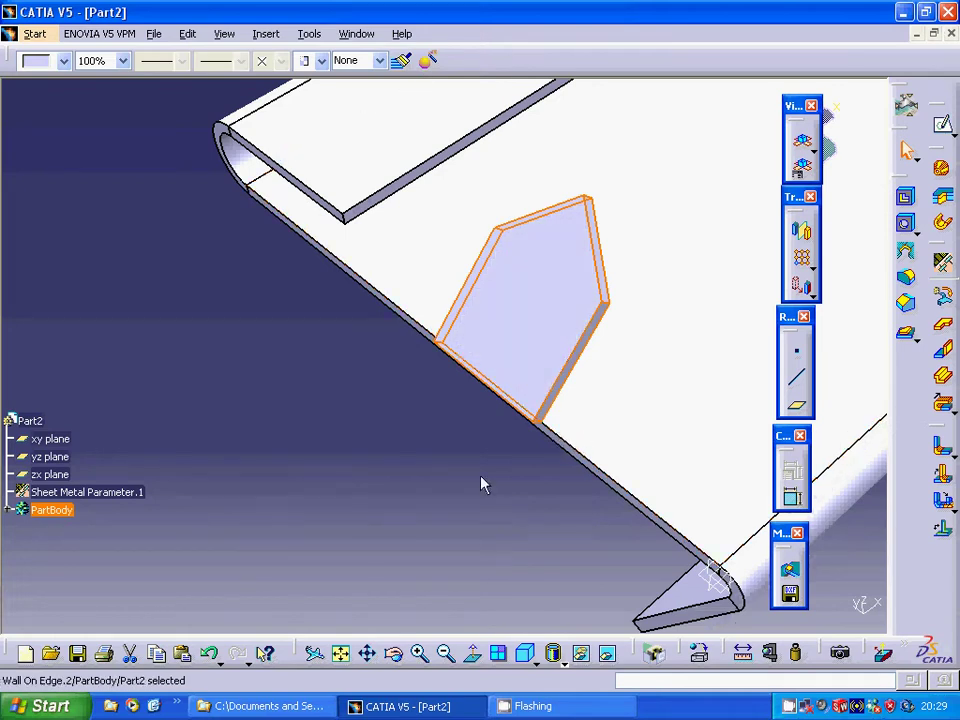
scroll(395, 475, "down", 5)
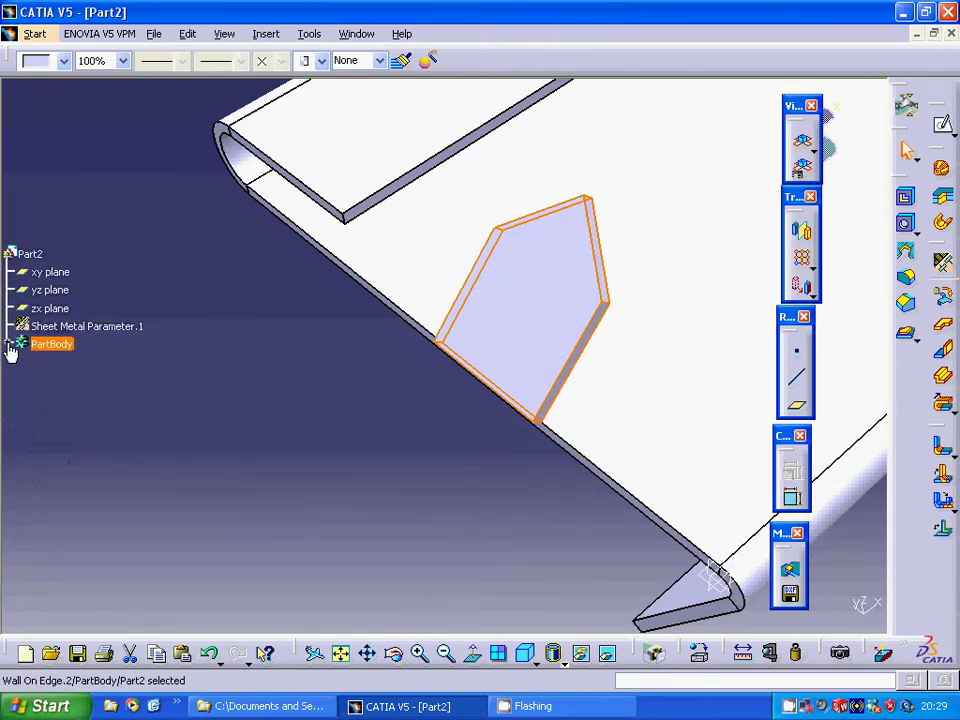
left_click(10, 345)
right_click(76, 468)
mouse_move(160, 460)
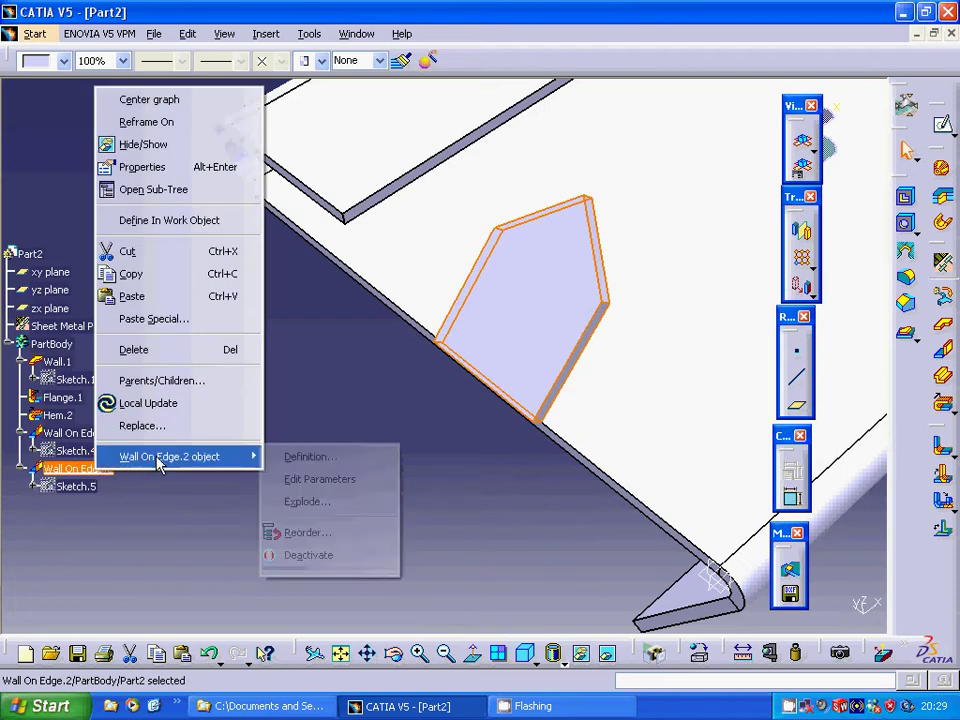
left_click(318, 457)
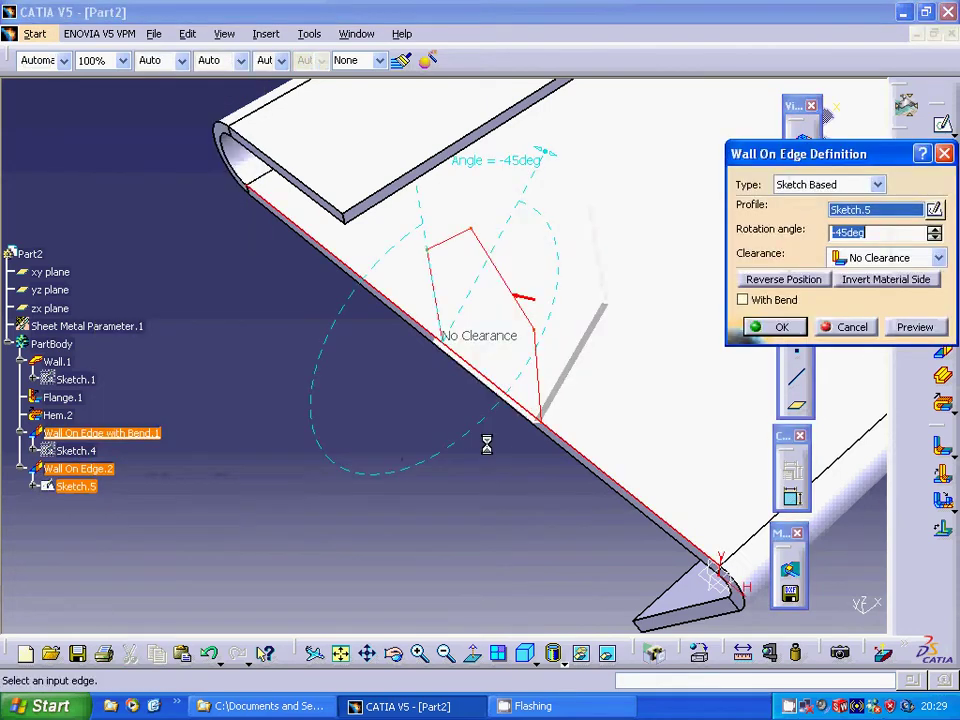
left_click(522, 298)
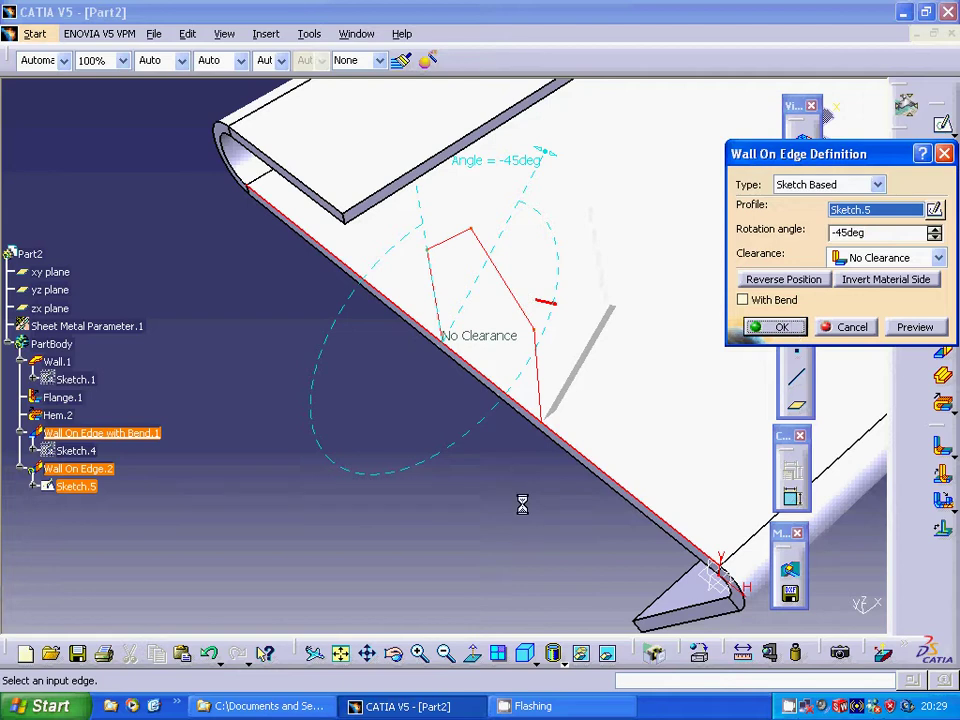
key("Return")
left_click(489, 480)
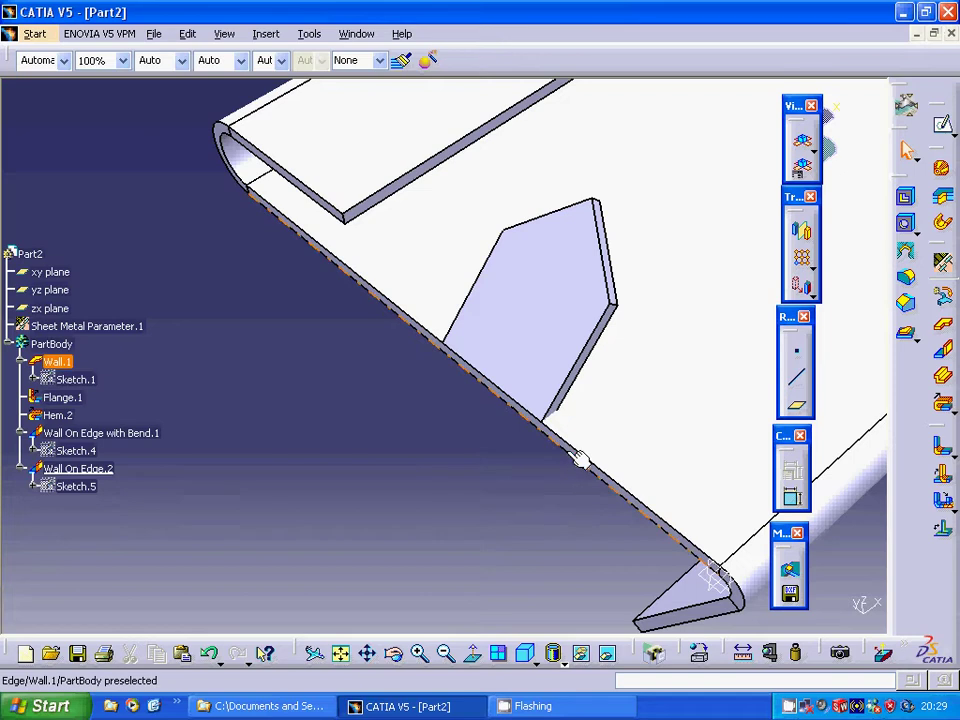
- Open a new sketch on the base wall's thin back face, where the five-sided wall is attached
left_click(421, 653)
left_click(421, 653)
left_click(421, 653)
left_click(421, 653)
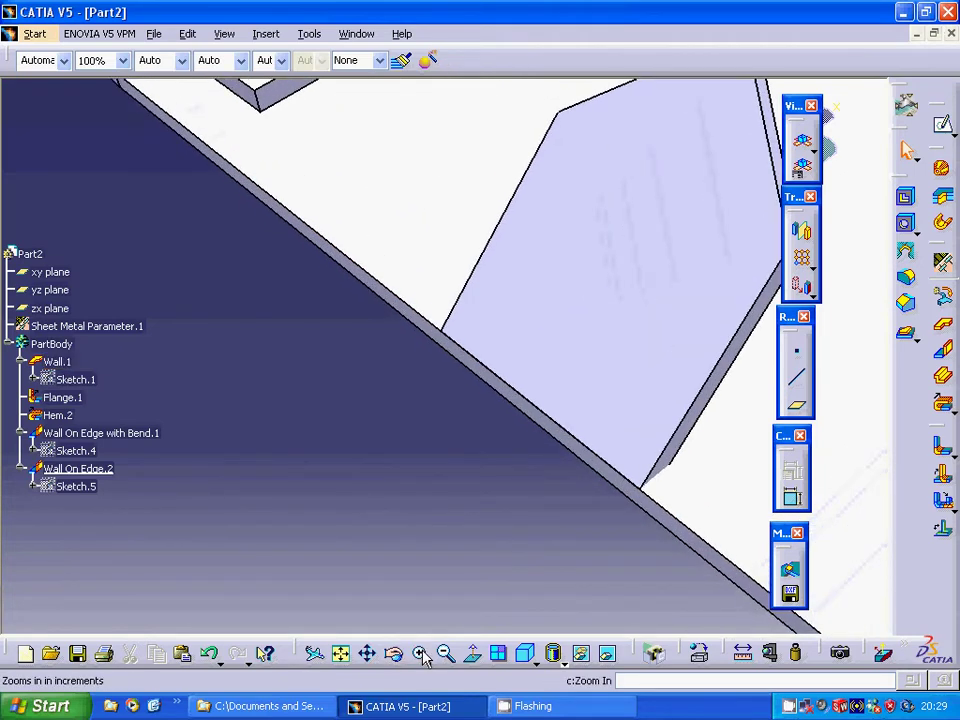
left_click(421, 653)
left_click(421, 653)
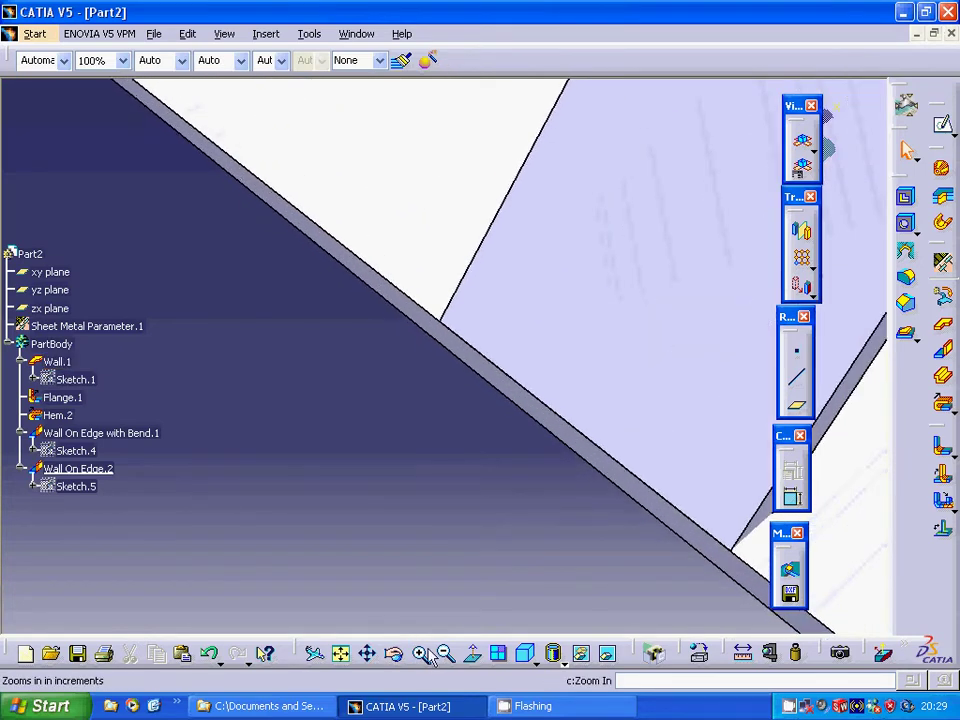
left_click(610, 462)
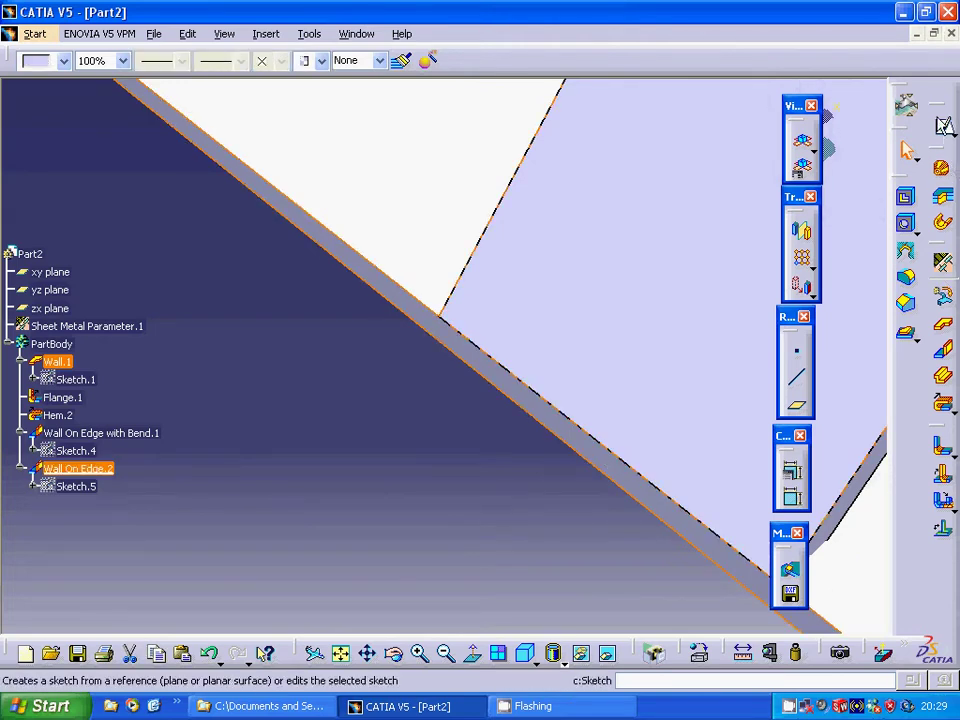
left_click(906, 106)
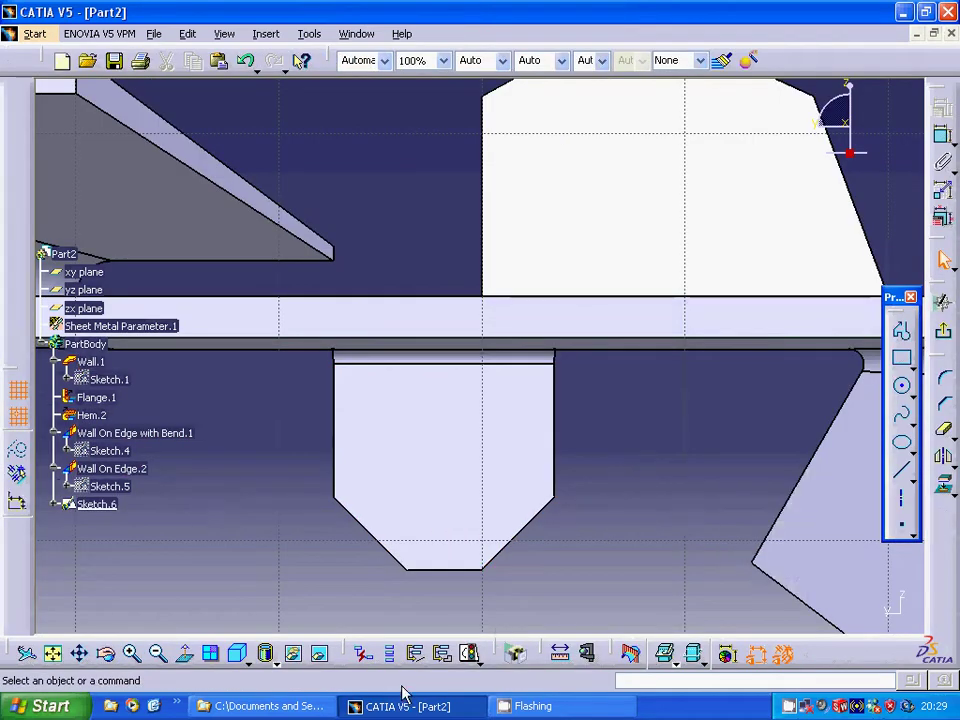
left_click(158, 654)
left_click(158, 654)
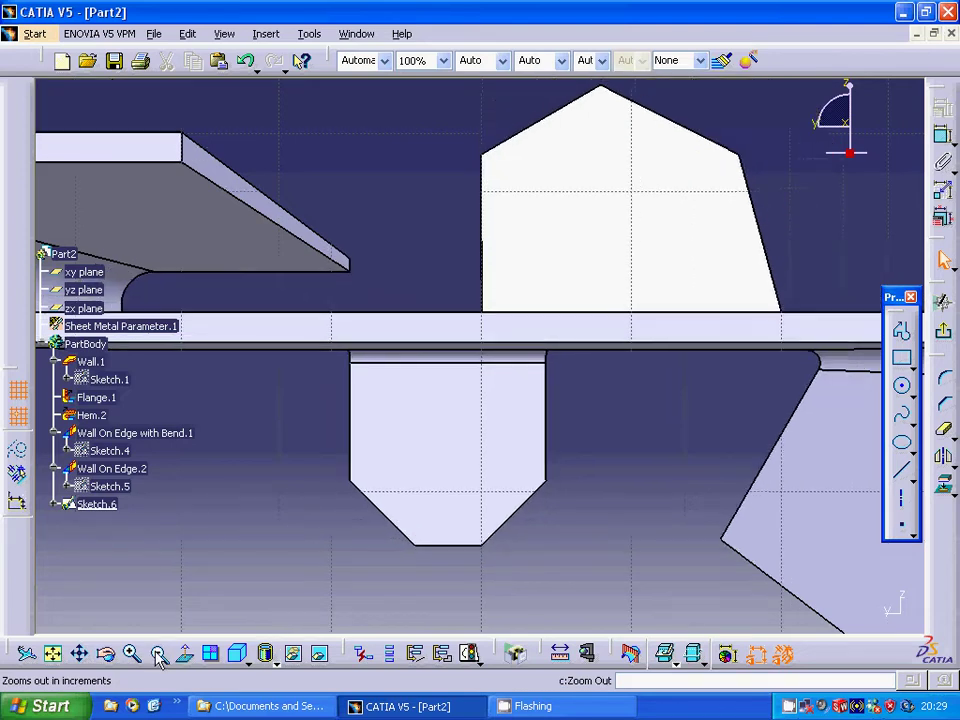
- Sketch a closed five-sided pointed profile 20 mm wide and 30 mm deep, hanging from the back face's lower edge, and exit the sketch
left_click(158, 654)
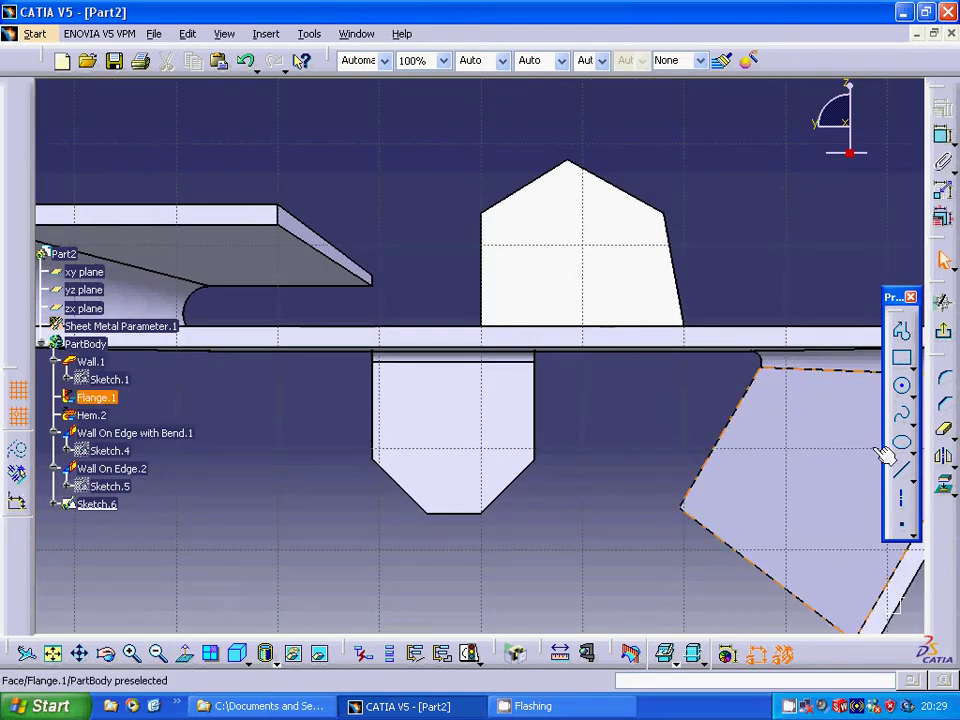
left_click(901, 331)
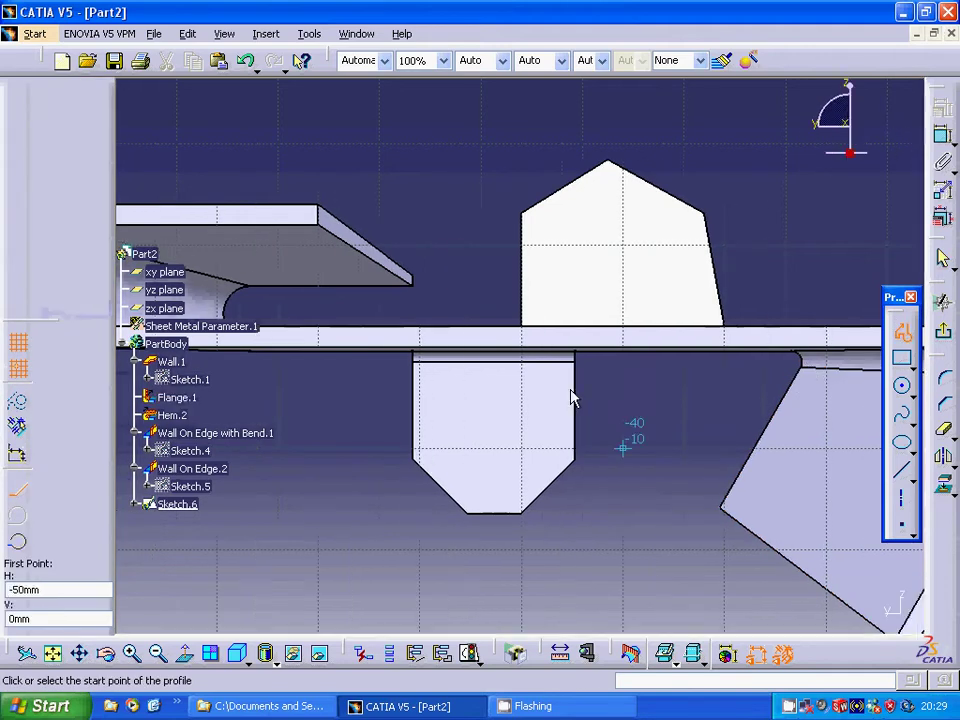
left_click(526, 346)
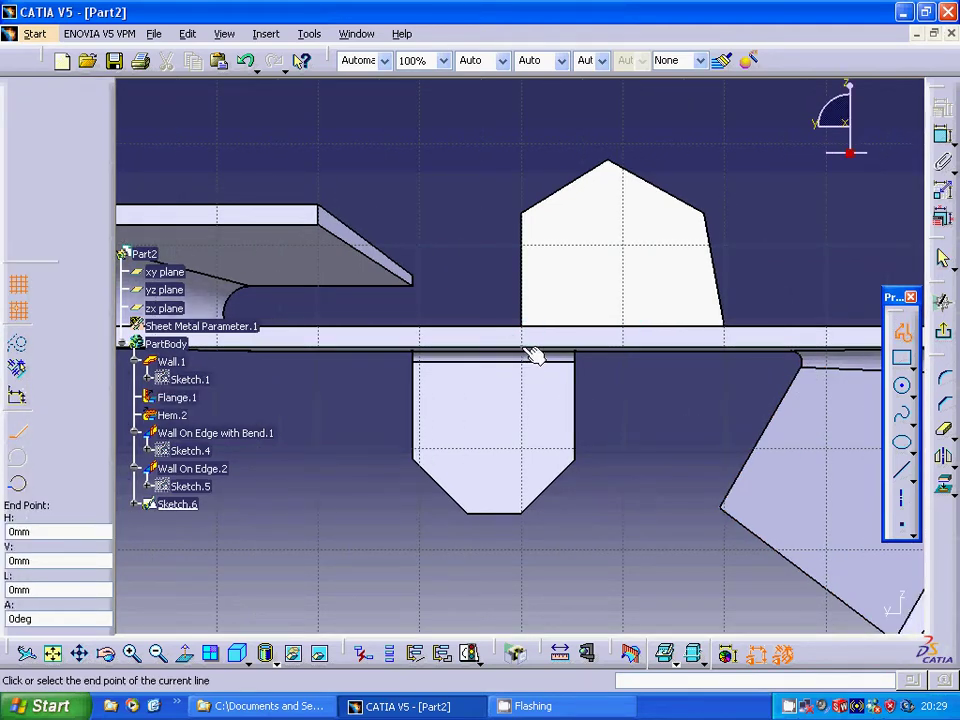
left_click(522, 558)
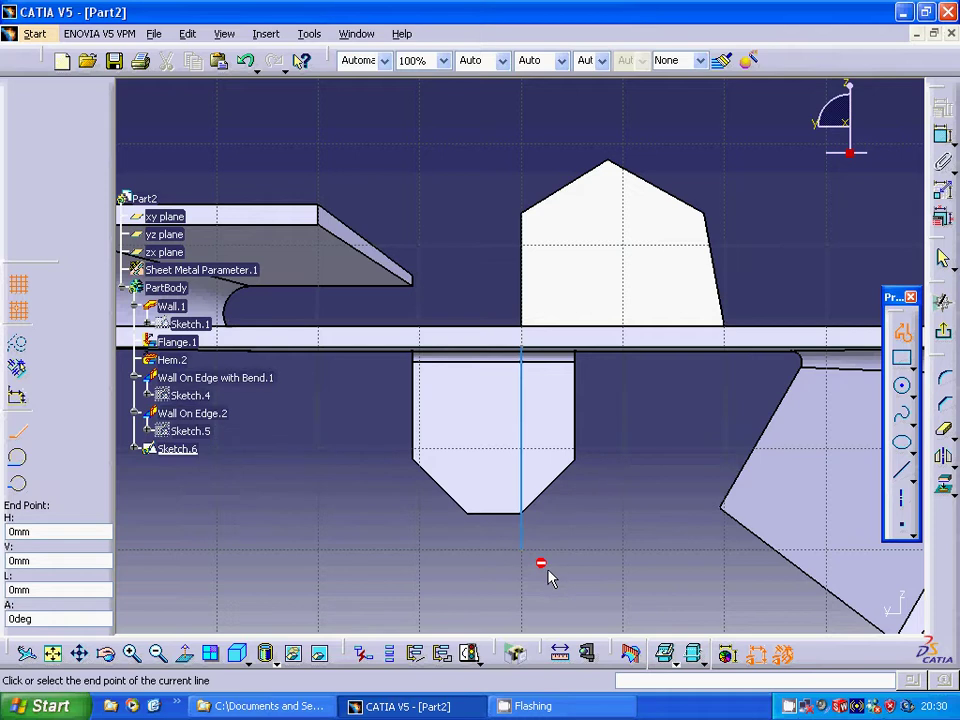
left_click(159, 655)
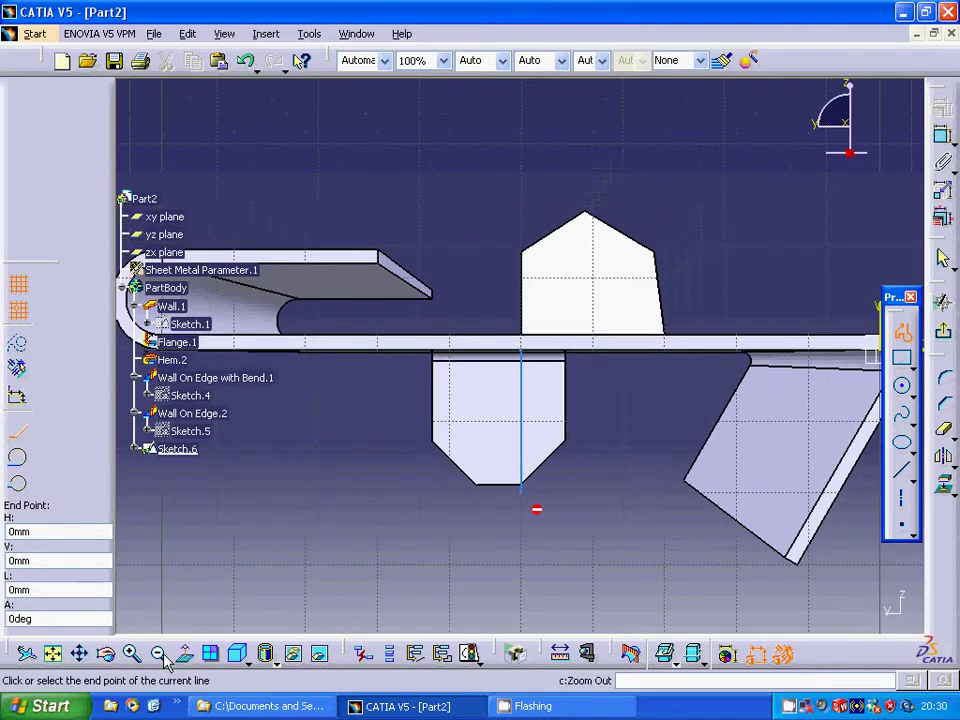
left_click(520, 490)
left_click(593, 563)
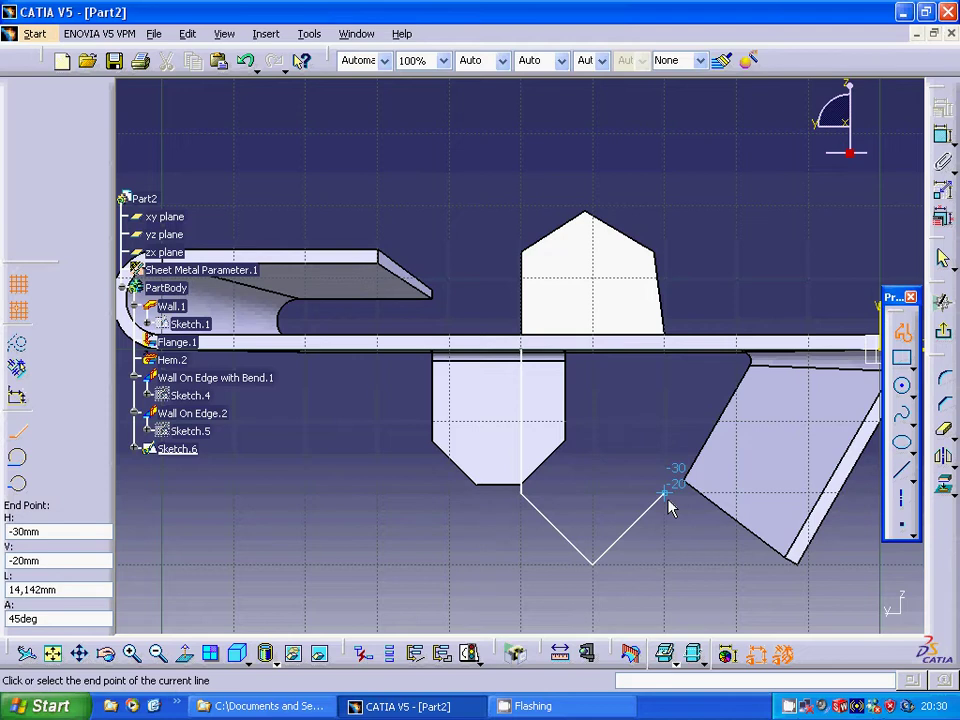
left_click(665, 496)
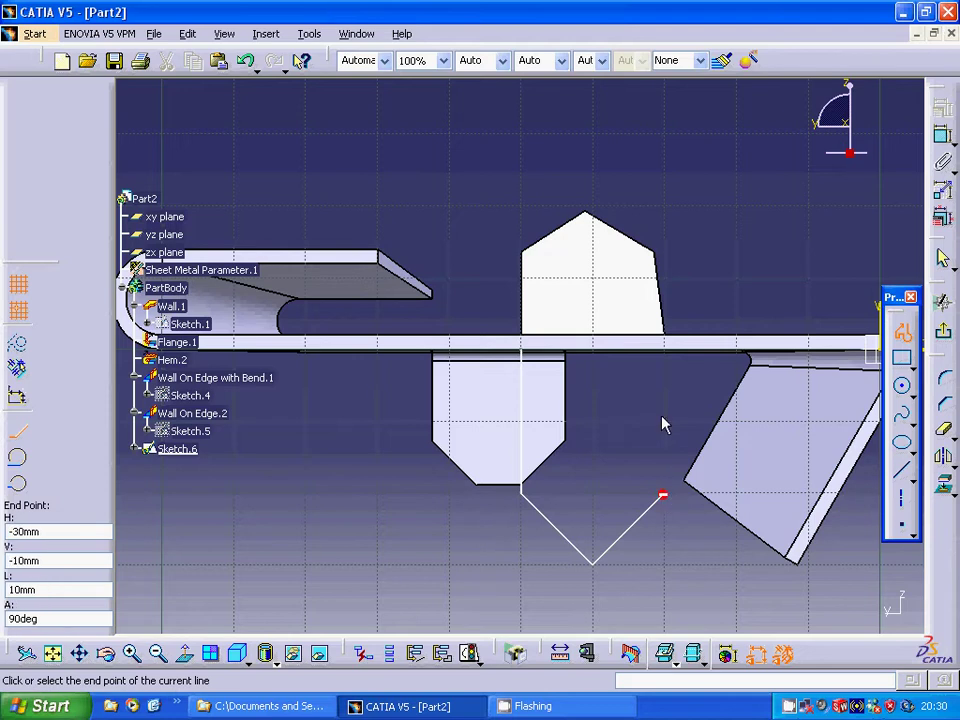
left_click(663, 350)
left_click(521, 350)
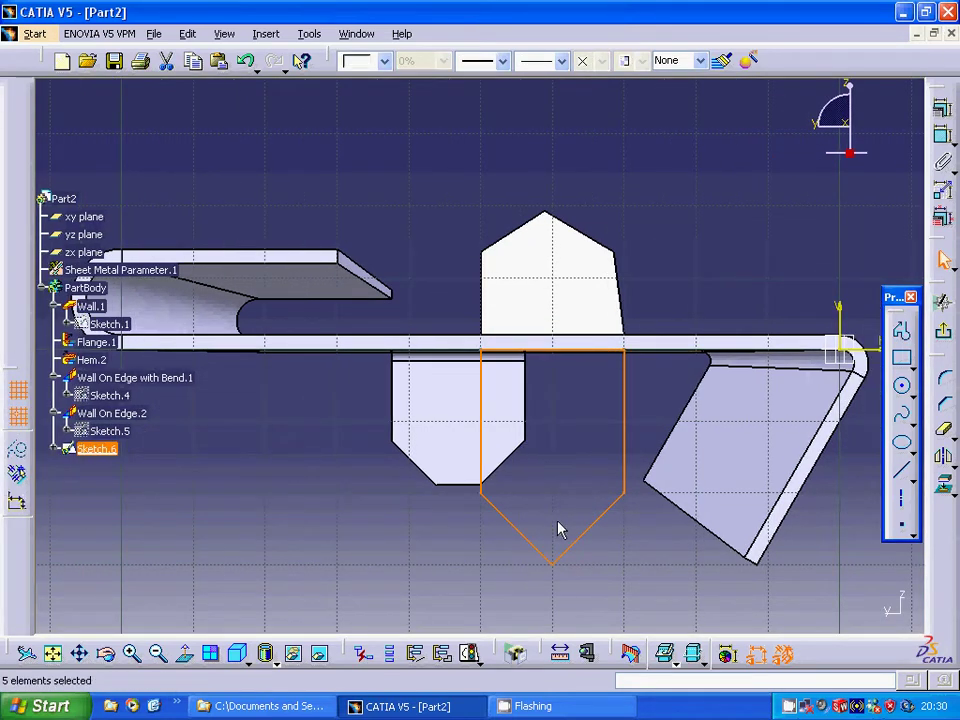
left_click(945, 340)
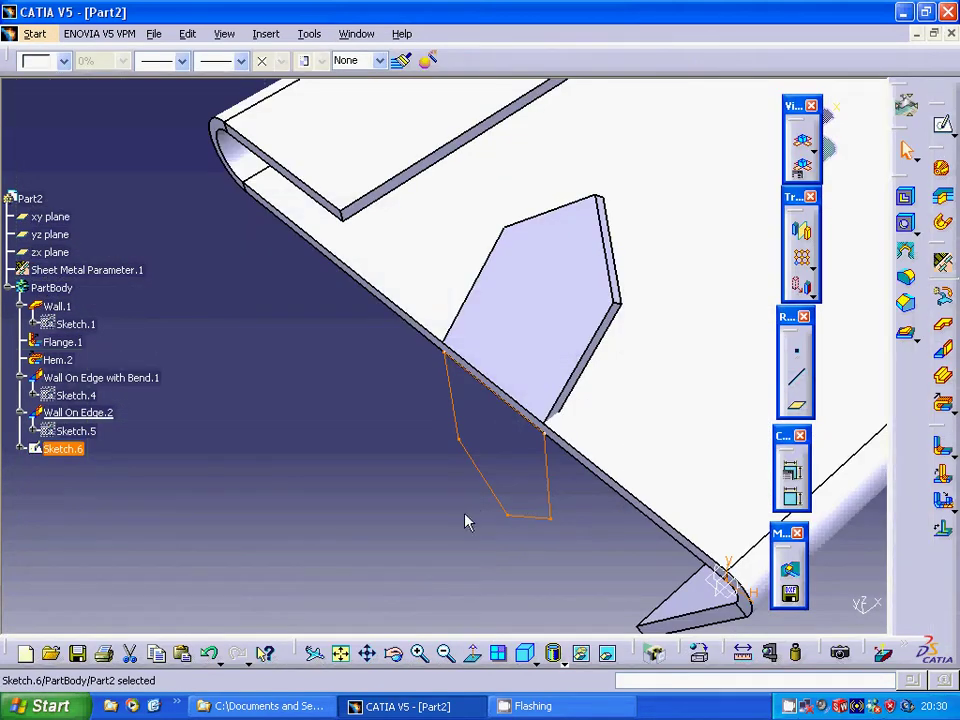
- Start a sketch-based wall on edge from the new pointed profile, without bend, attached to the base wall's lower back edge
left_click(611, 493)
left_click(943, 349)
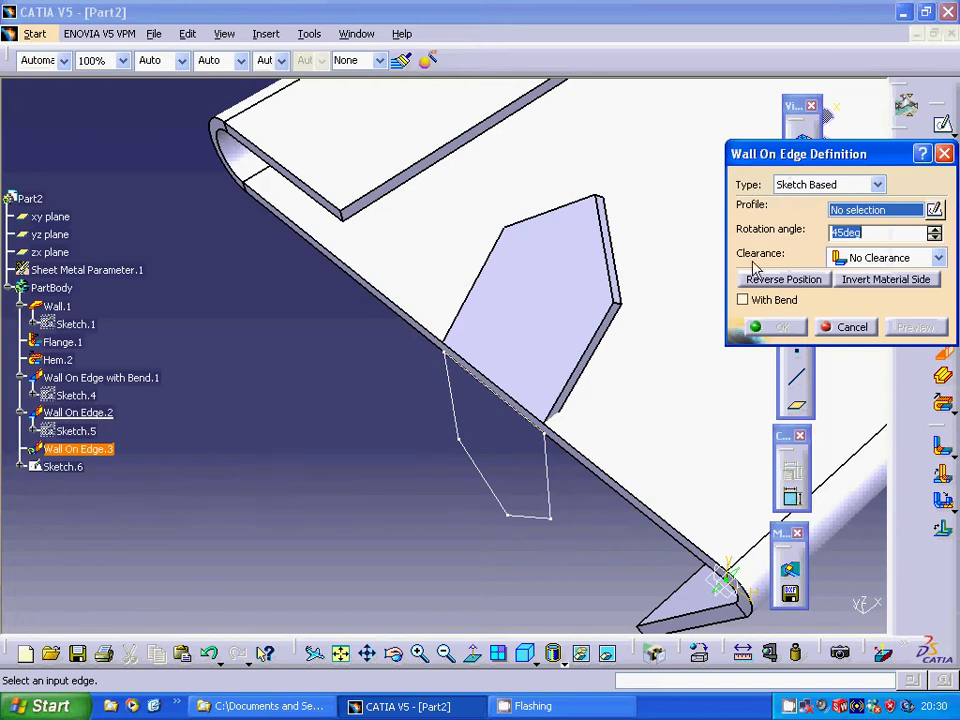
left_click(553, 484)
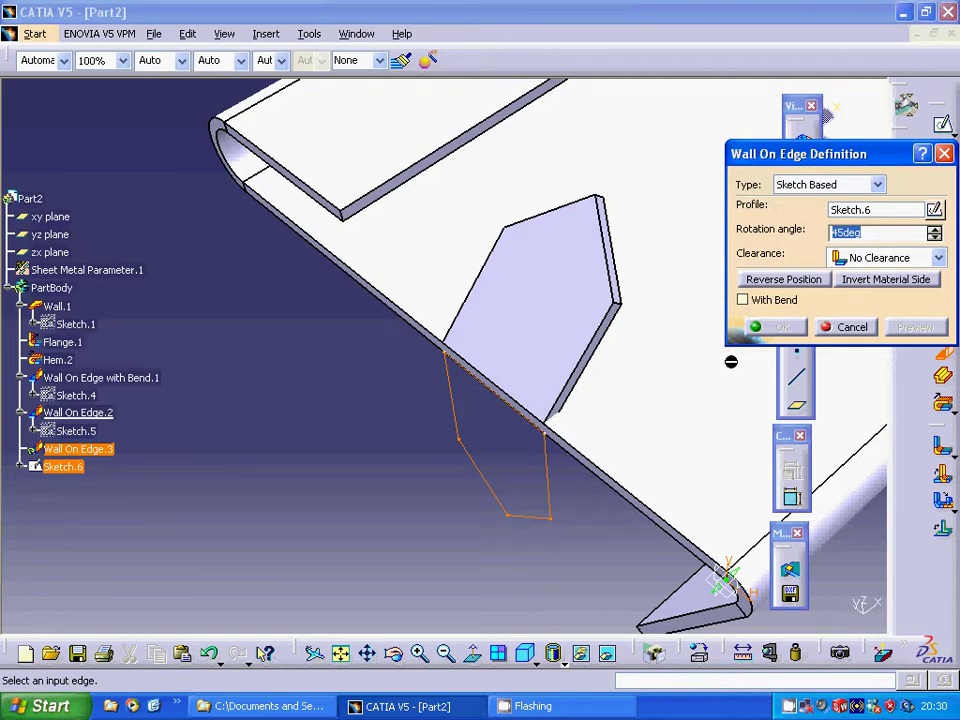
left_click(741, 301)
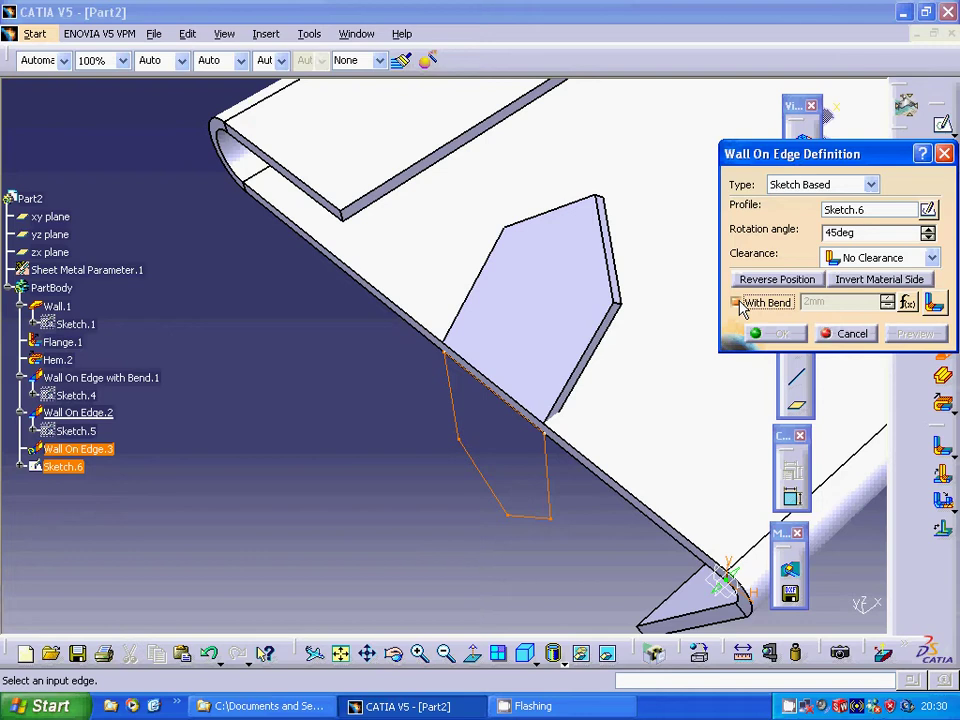
left_click(741, 301)
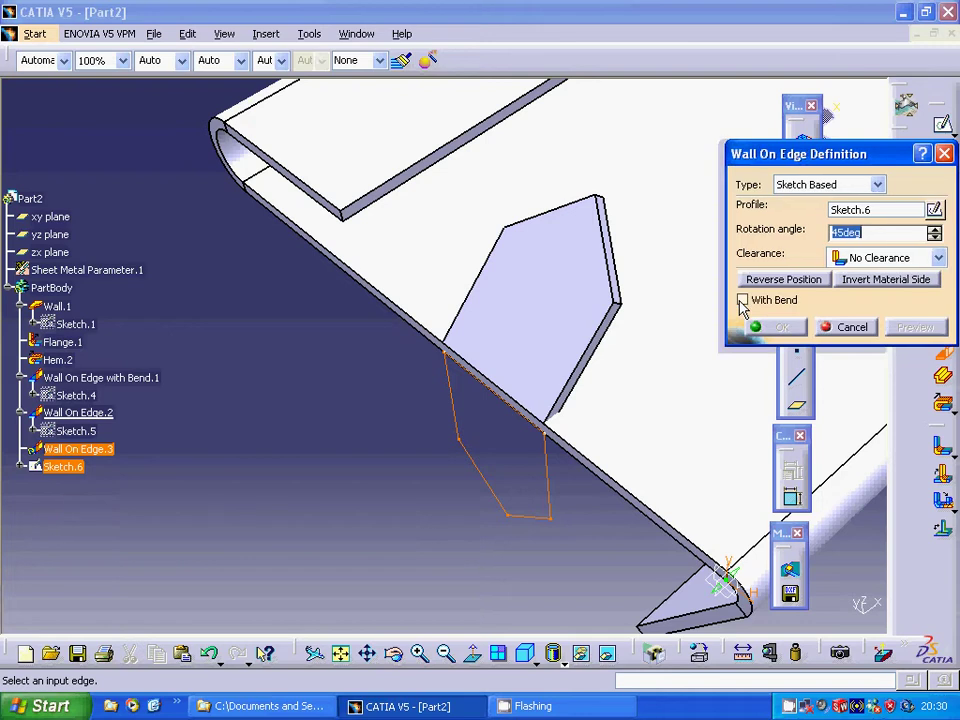
left_click(600, 478)
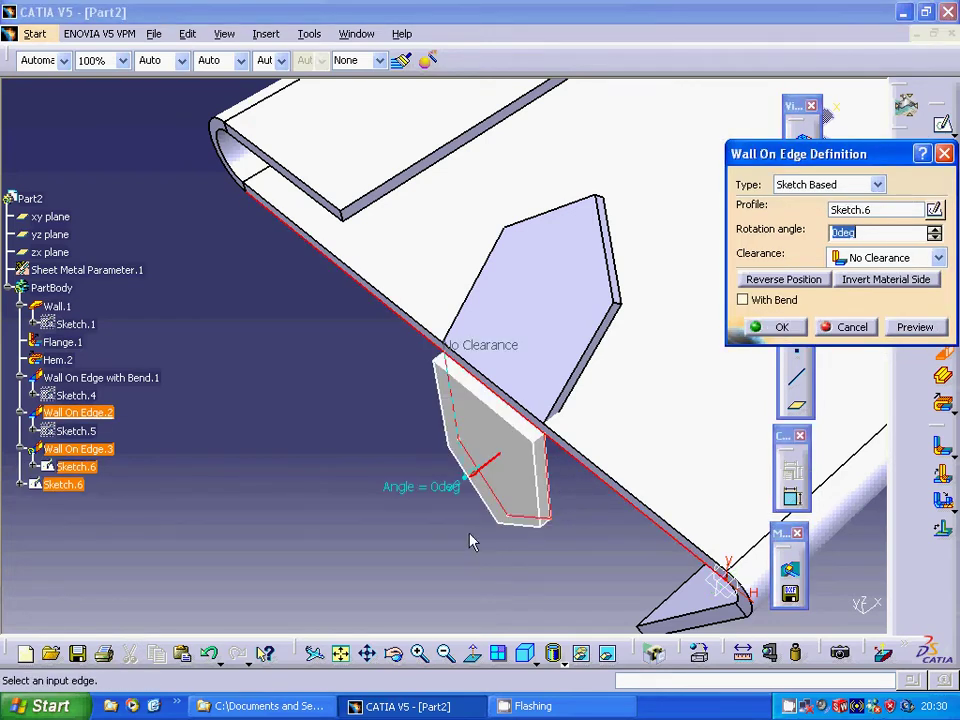
- Flip the new wall's material side towards the base wall and preview it at a 45 degree rotation angle
left_click(790, 282)
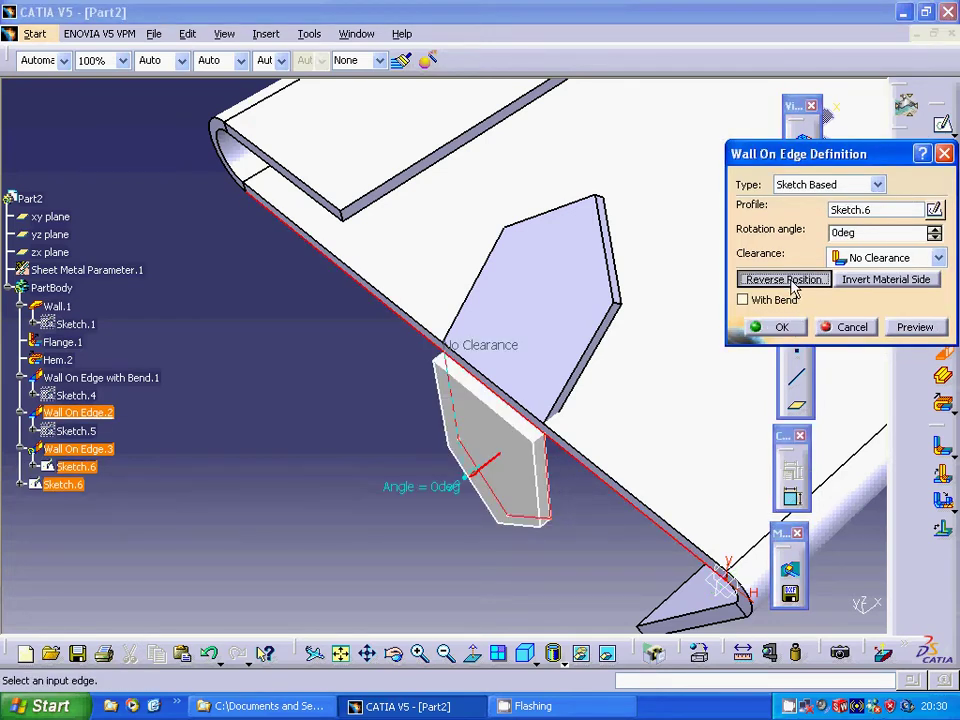
left_click(788, 283)
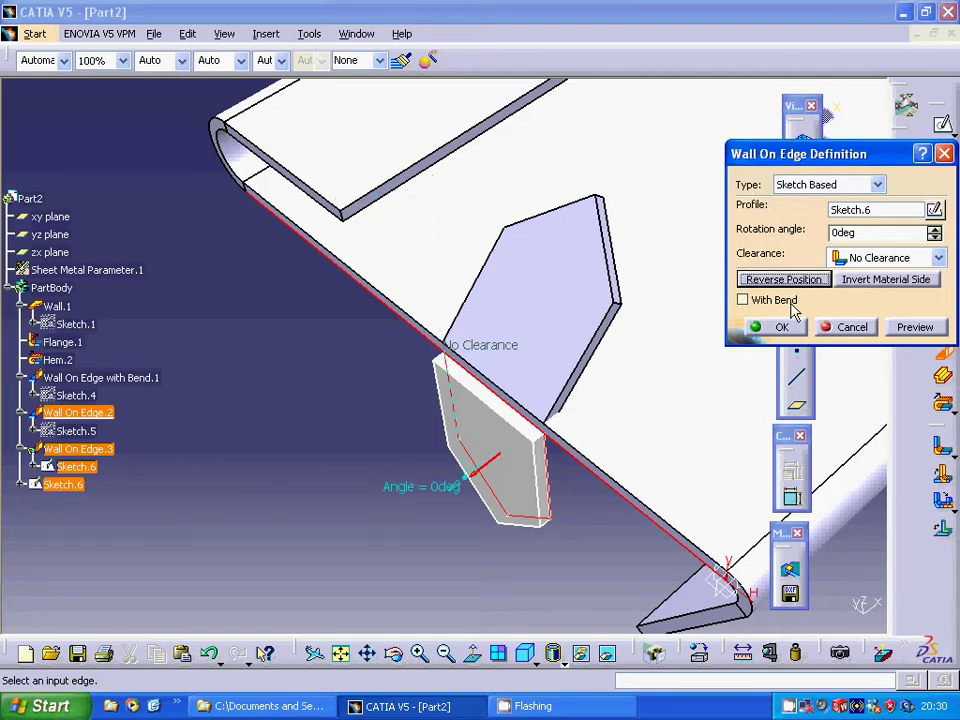
left_click(483, 478)
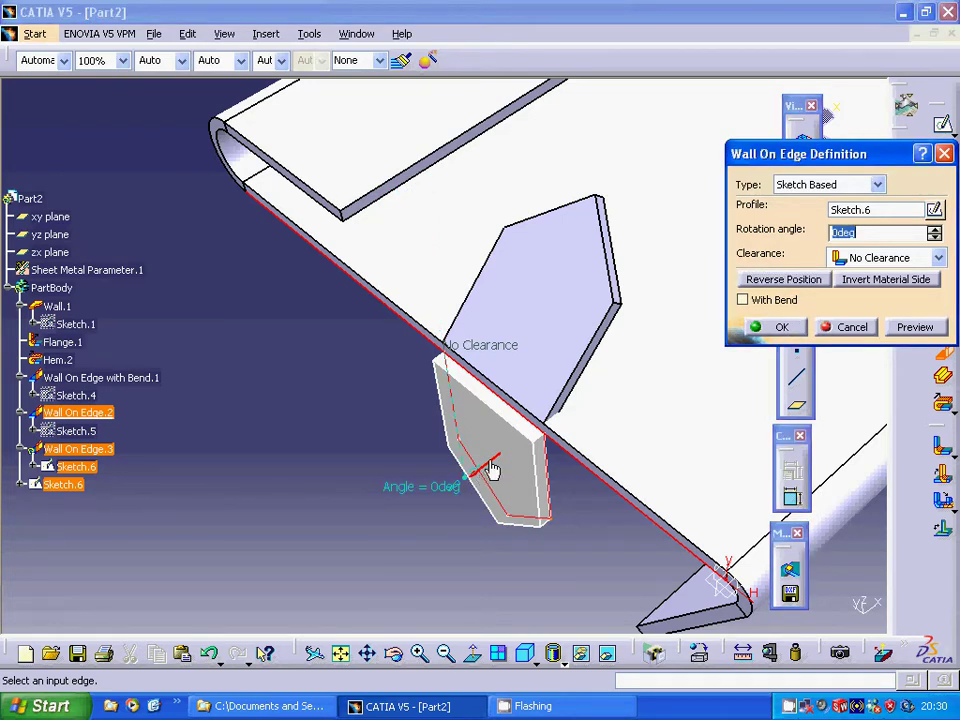
left_click(491, 471)
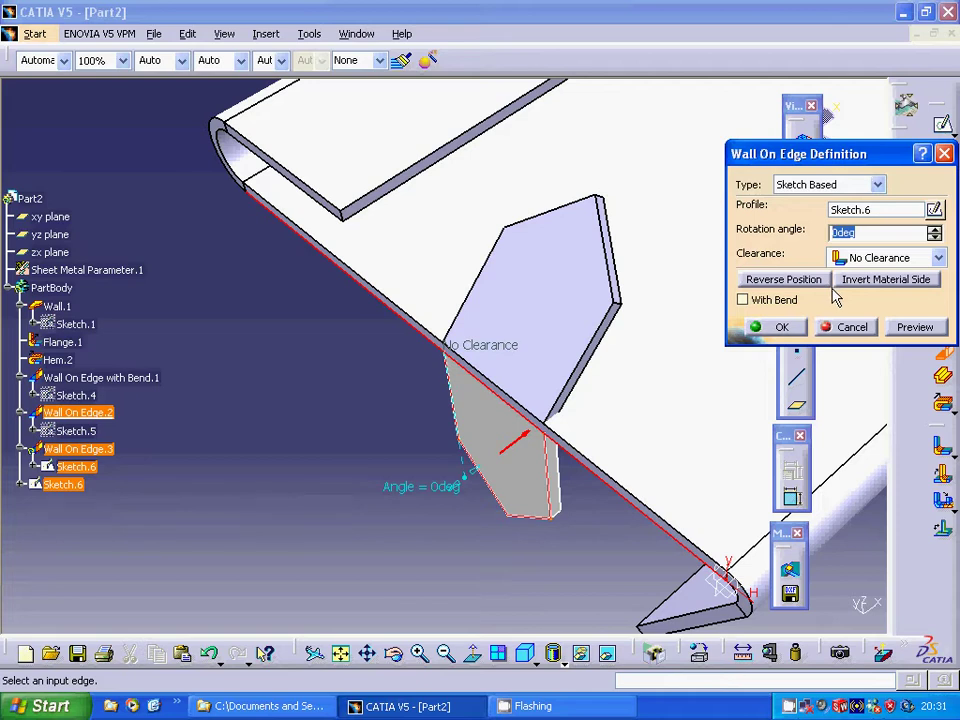
type("45")
left_click(911, 330)
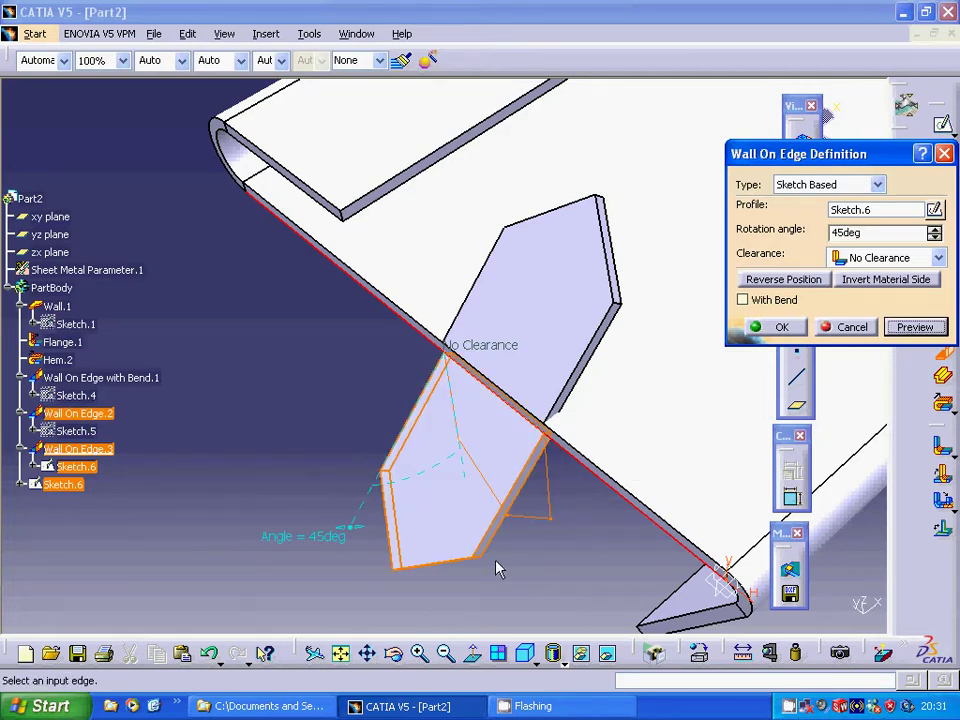
- Try a rotation angle of -30 degrees for the wall and preview it
double_click(845, 232)
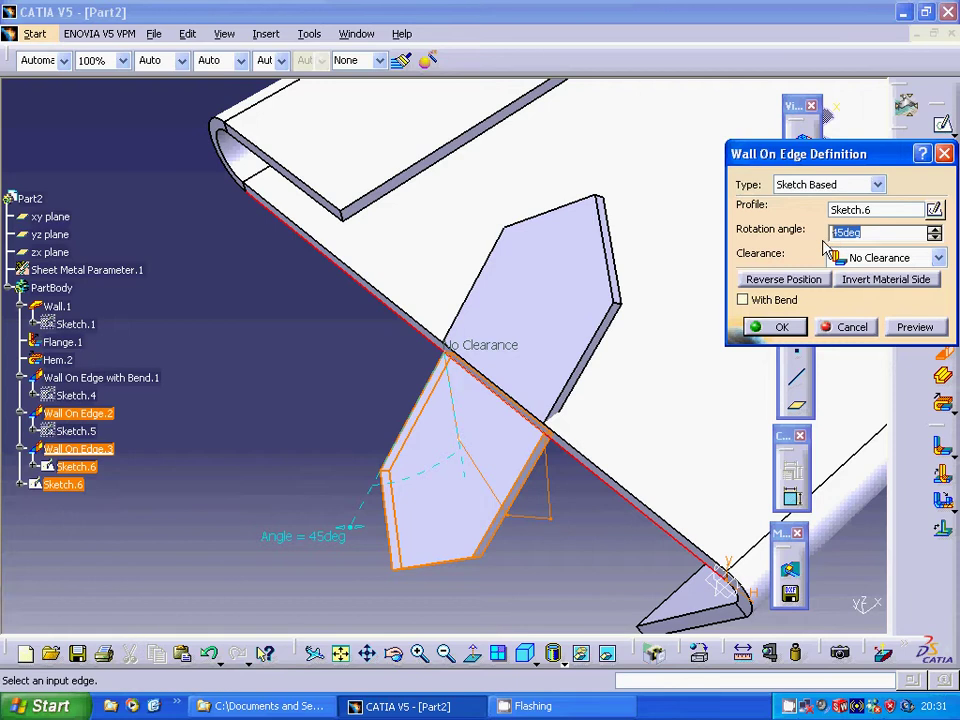
type("-30")
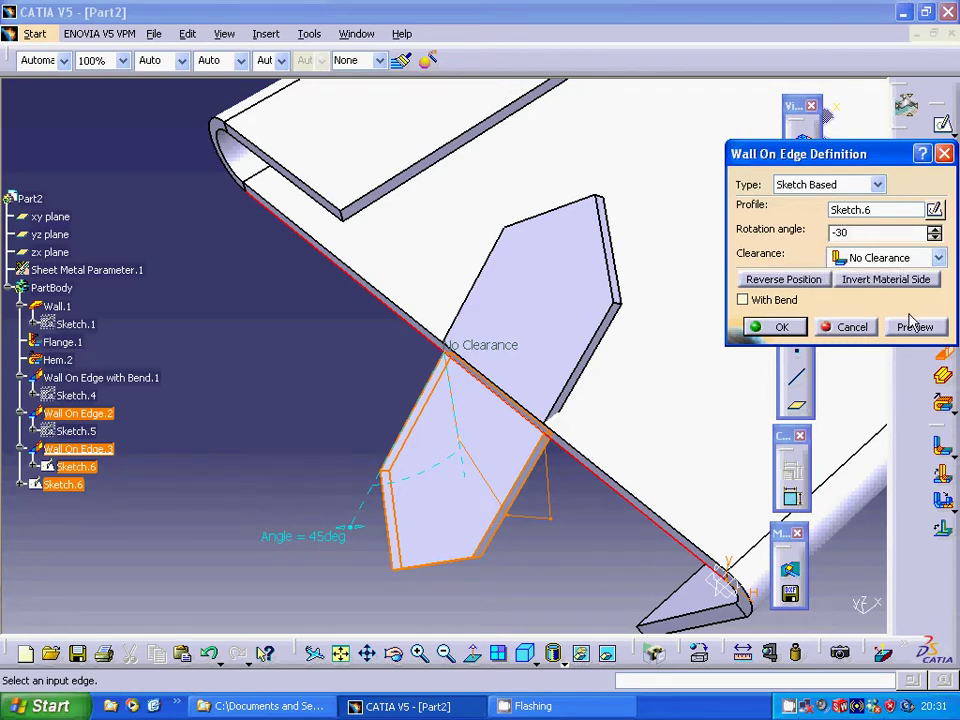
left_click(914, 328)
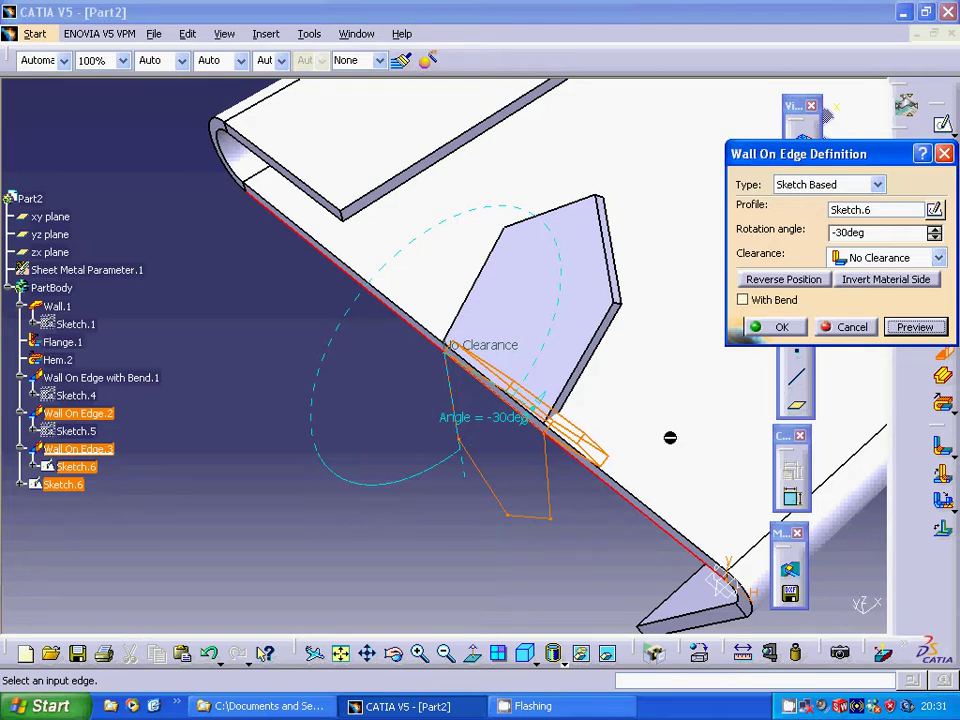
- Set the wall's rotation angle to 30 degrees, preview it and create the wall
left_click(836, 232)
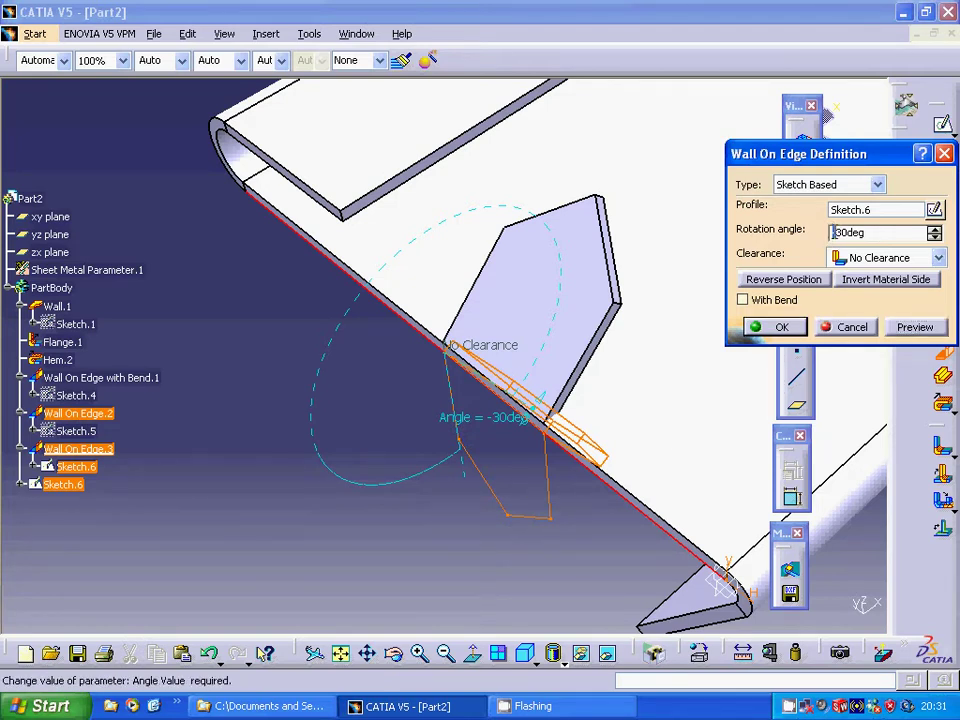
left_click(912, 326)
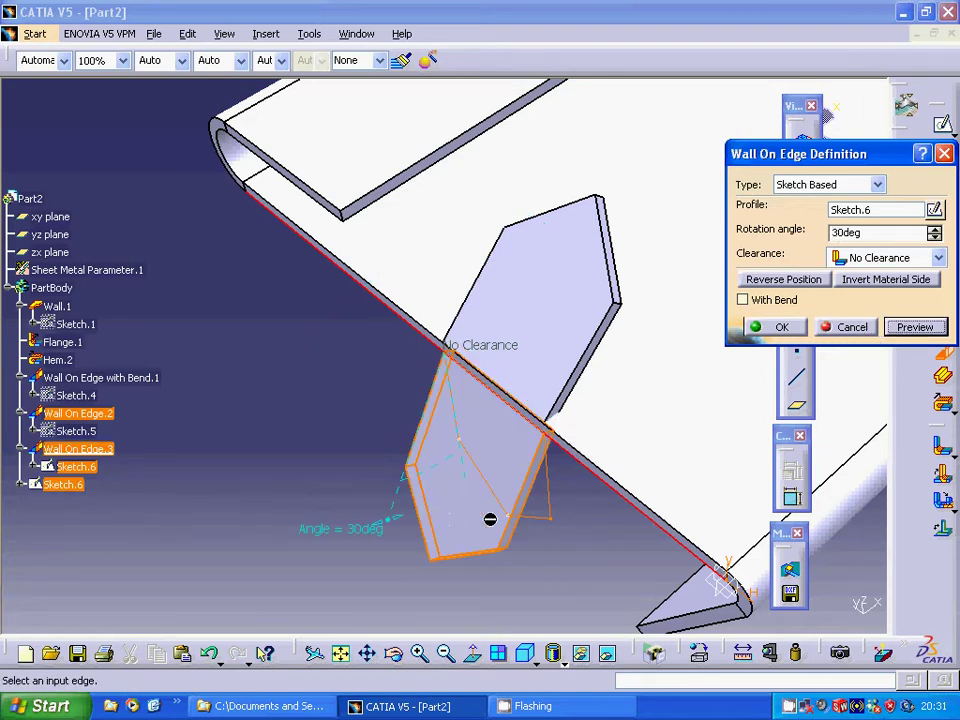
left_click(781, 327)
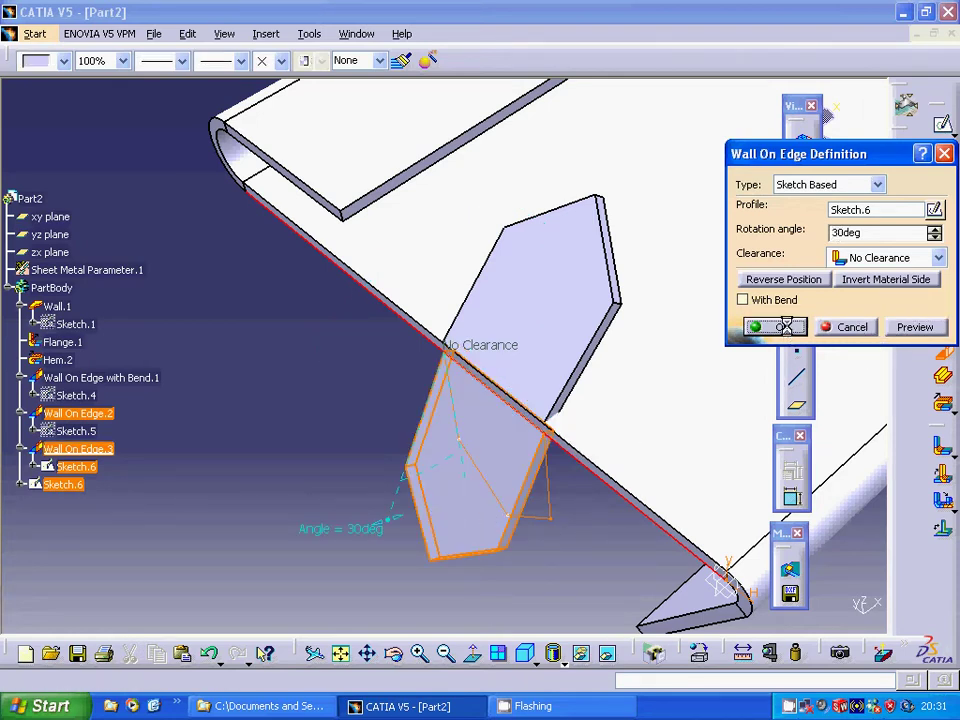
left_click(268, 443)
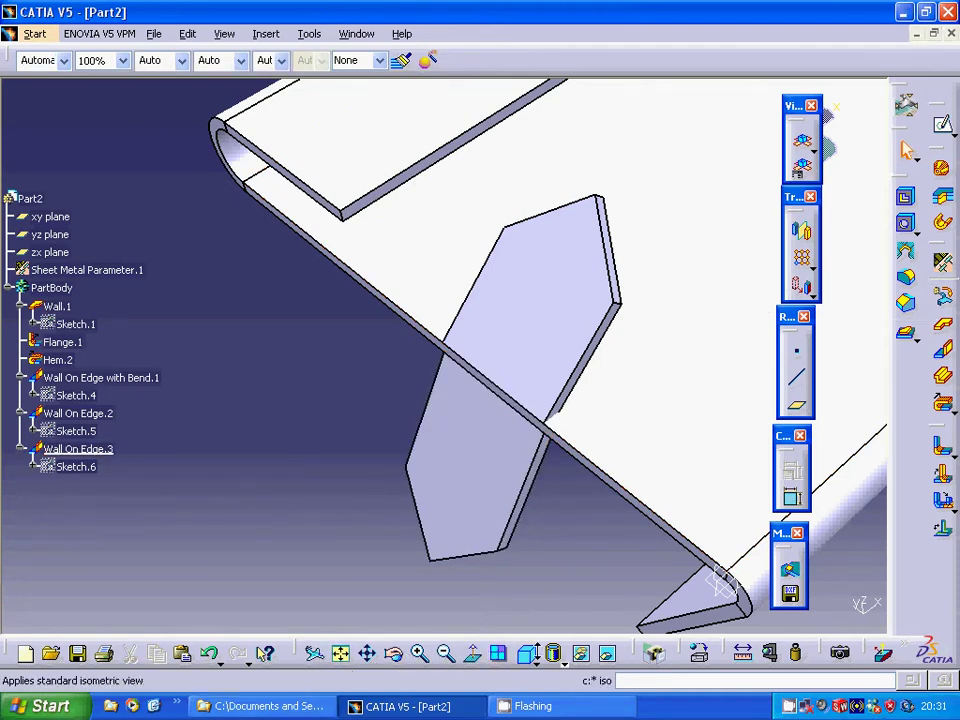
- Start a hole on the outer face of the front wall with bend and open its positioning sketch
left_click(521, 658)
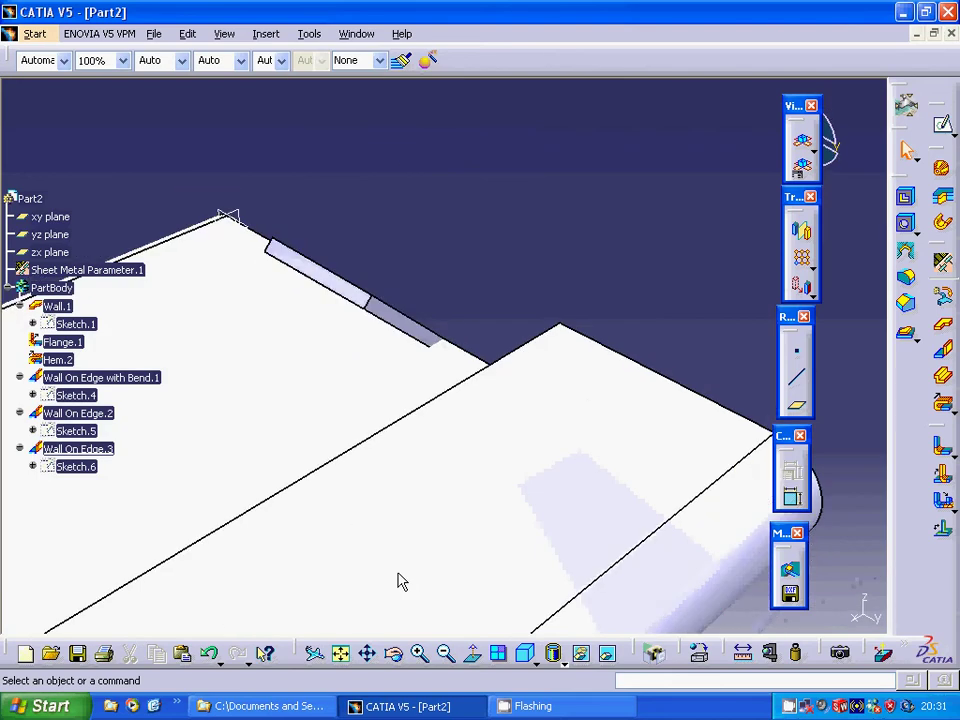
middle_click_drag(401, 582, 595, 293)
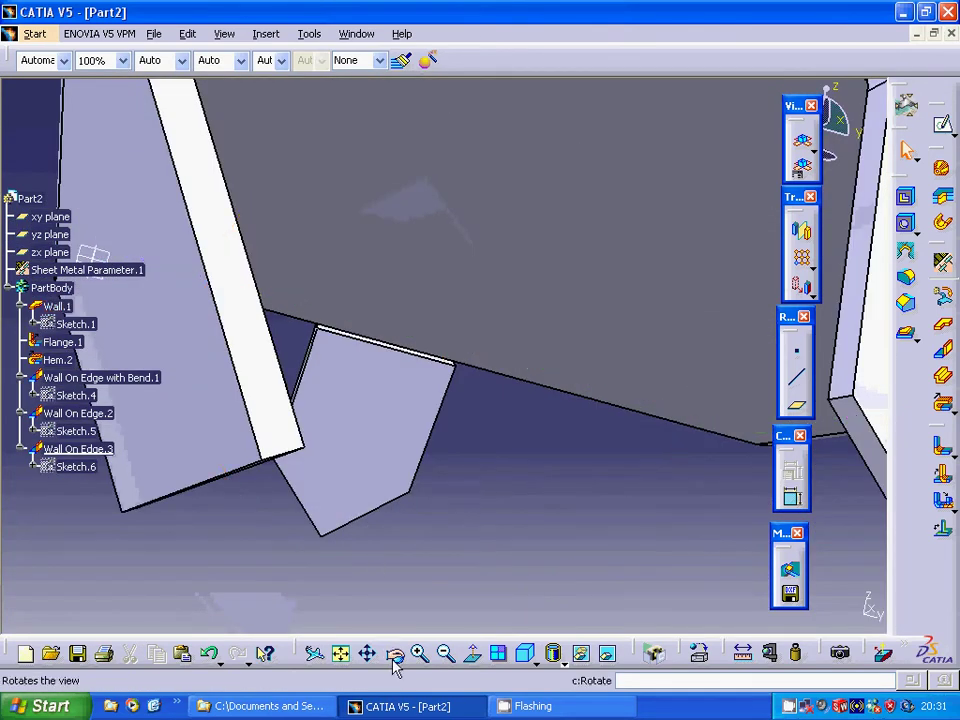
left_click(341, 656)
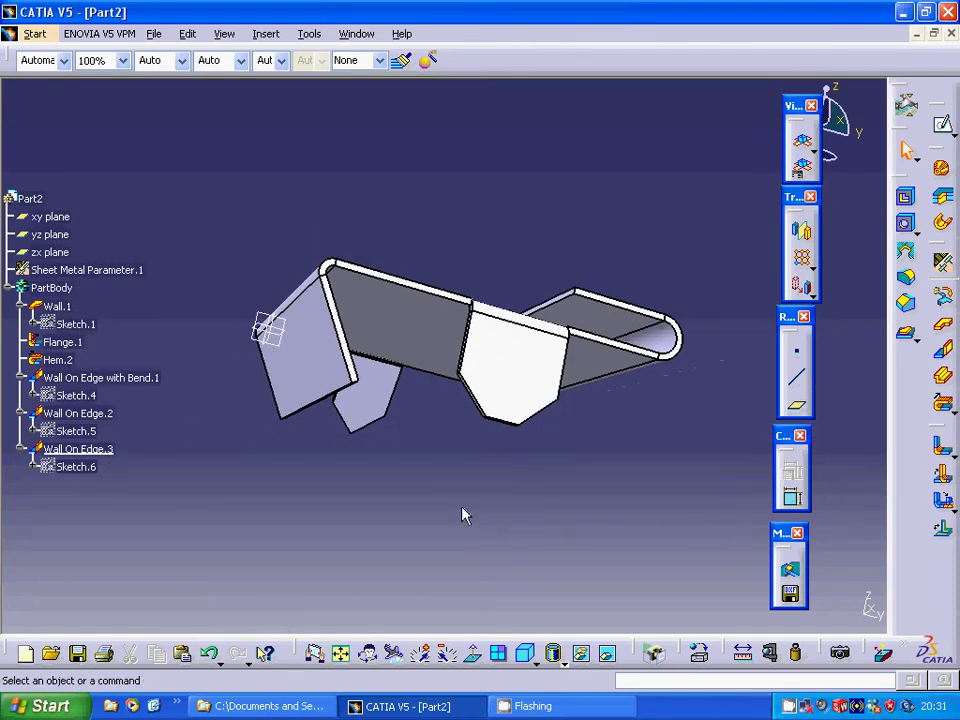
left_click(906, 224)
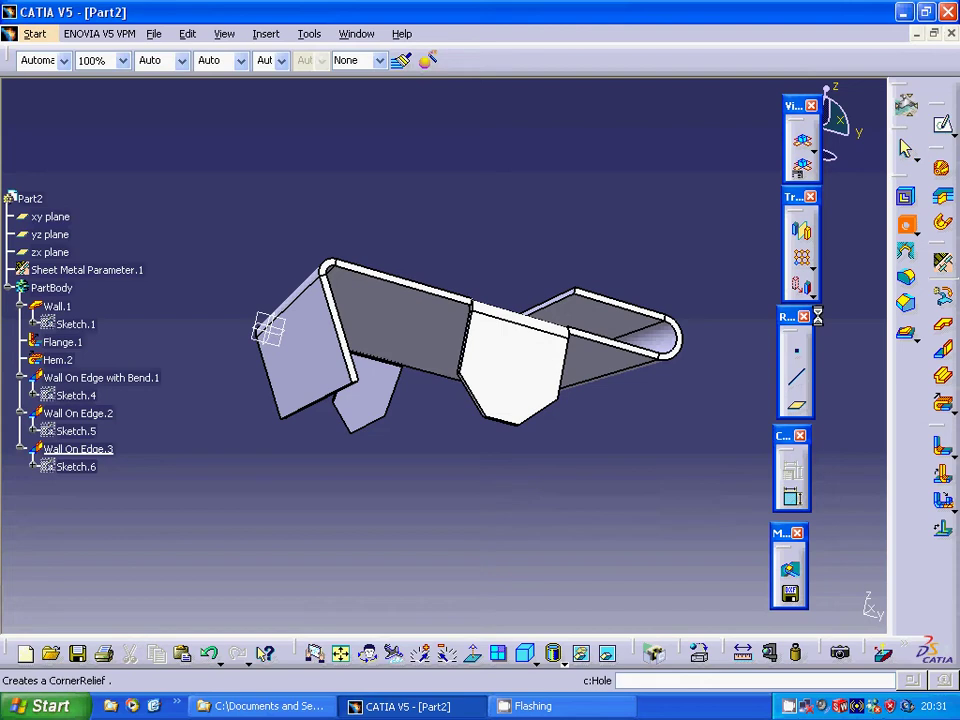
left_click(503, 381)
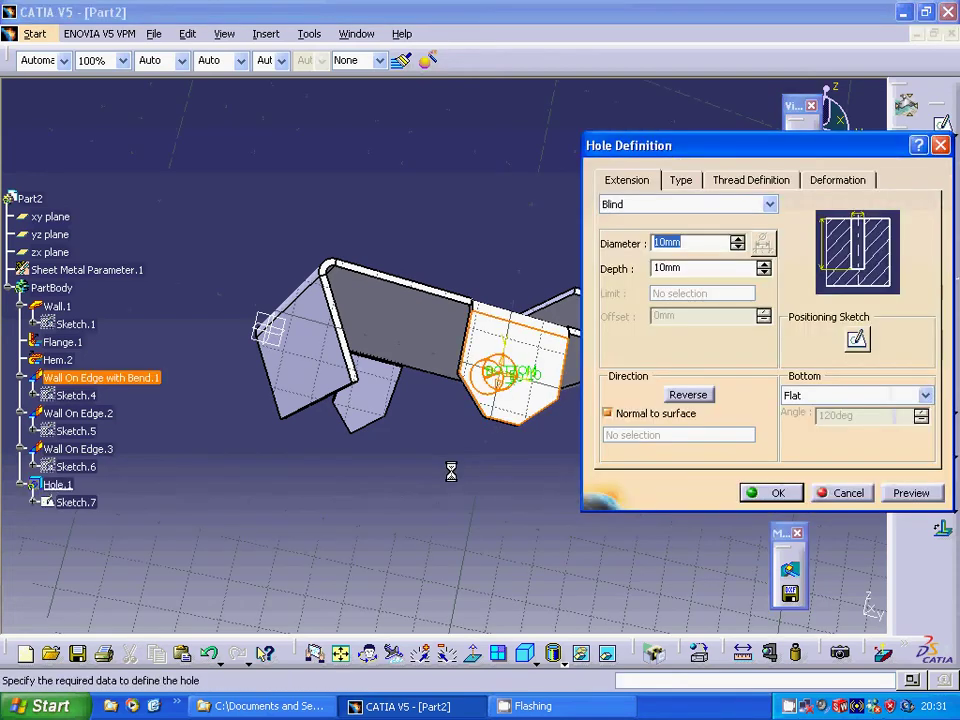
left_click(857, 338)
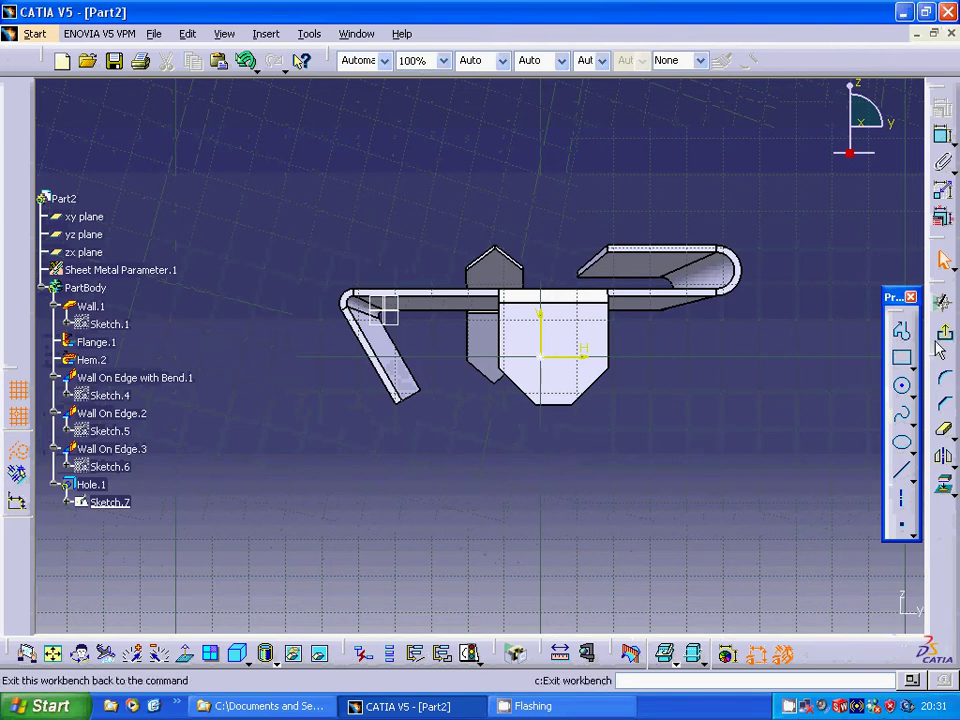
- Dimension the horizontal distance between the hole's centre point and the front wall's left vertical edge
left_click(943, 135)
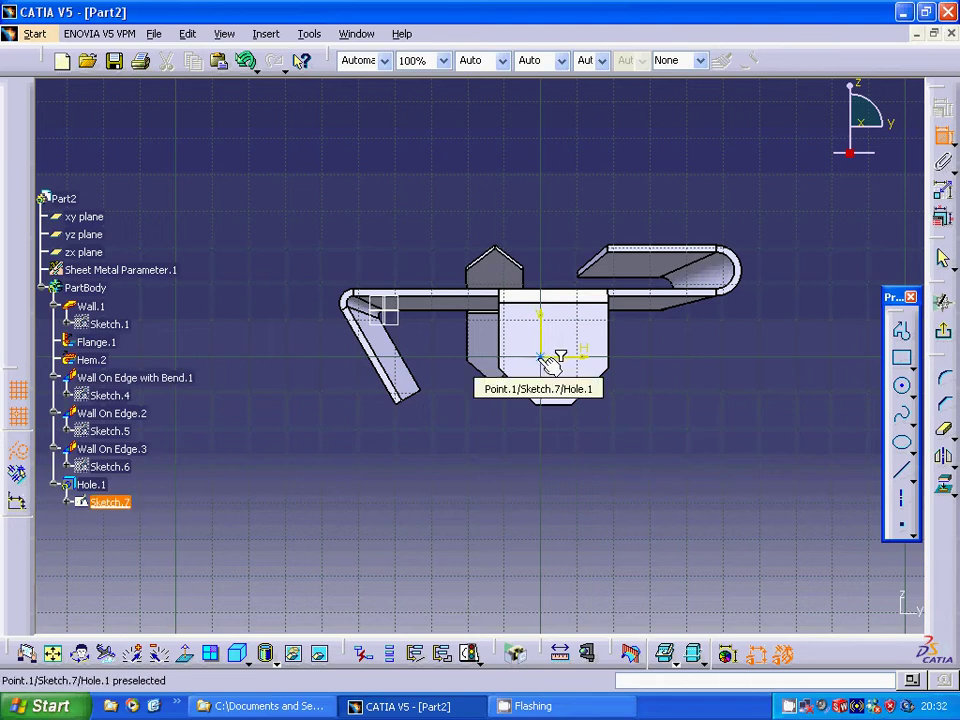
left_click(501, 342)
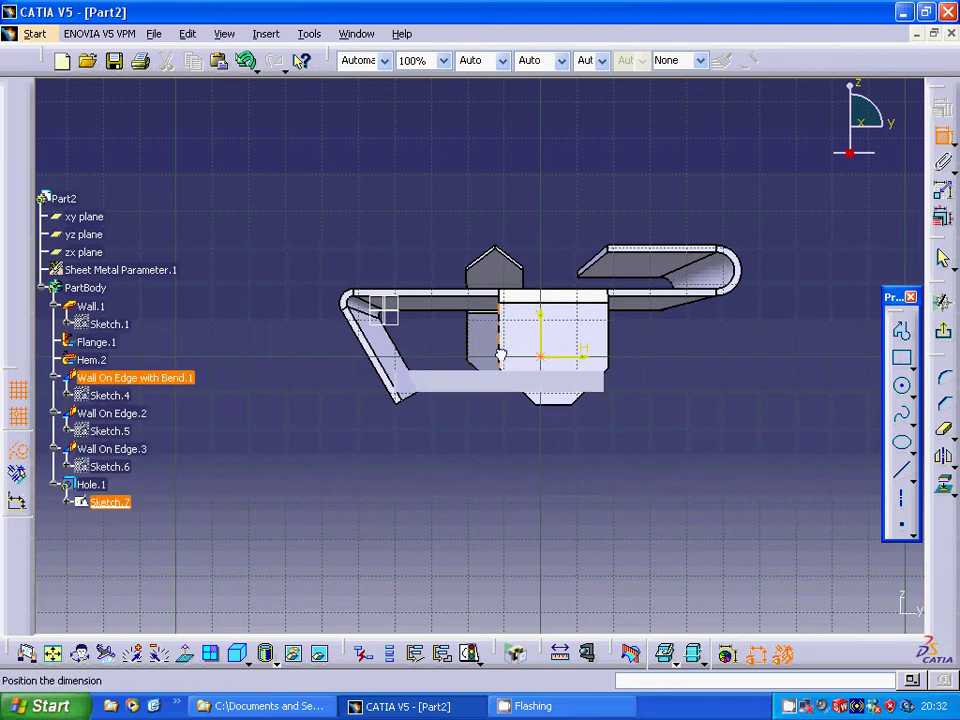
left_click(514, 422)
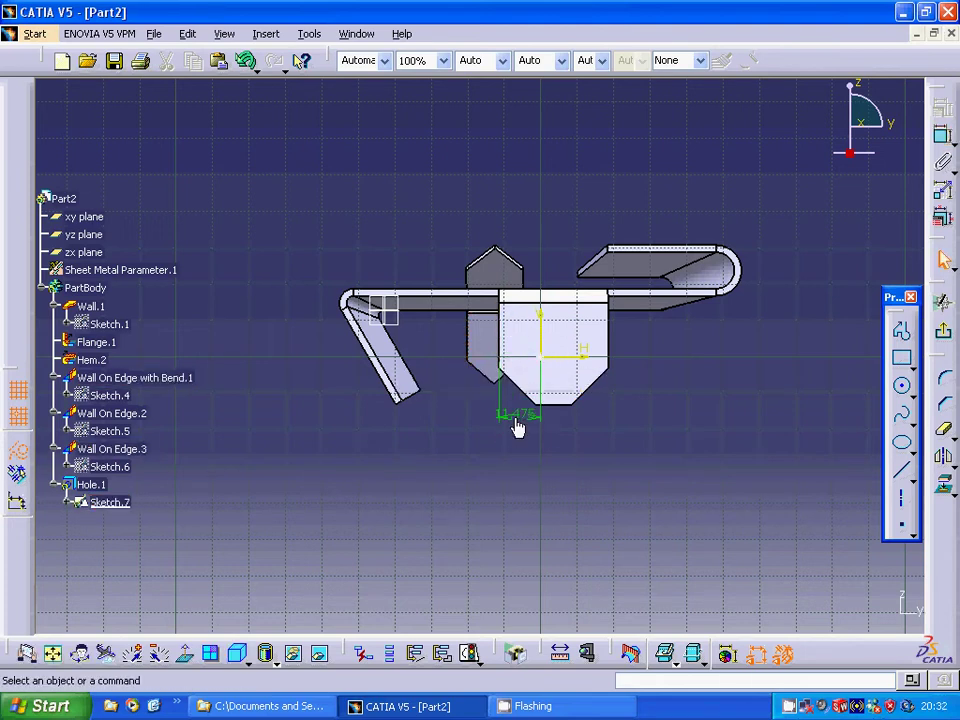
- Set the horizontal distance from the hole's centre point to the front wall's left edge to 15 mm
left_click(515, 425)
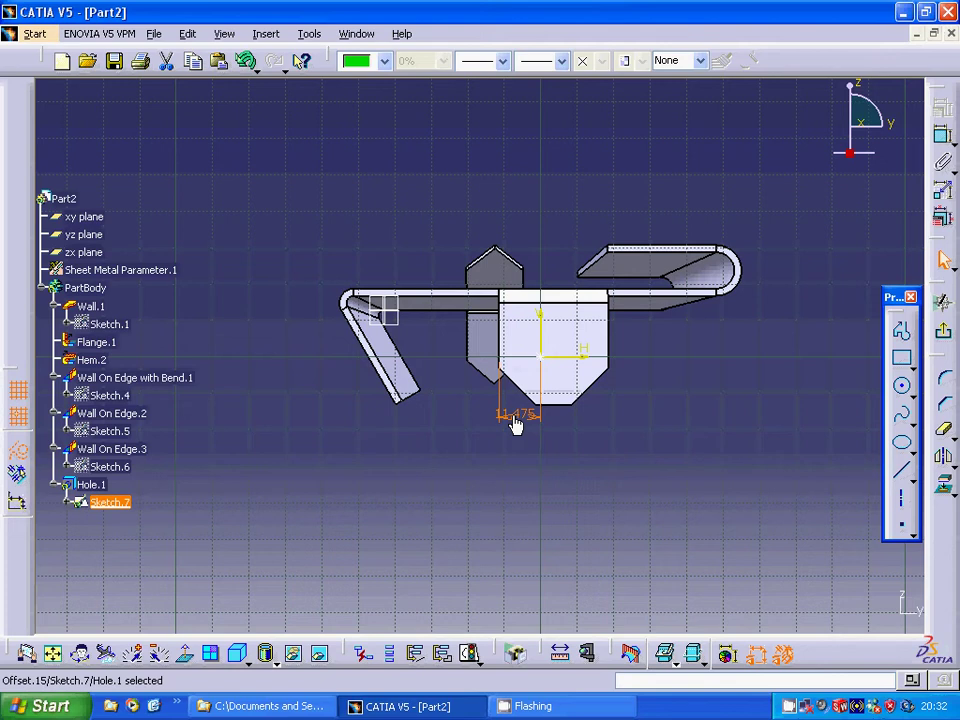
double_click(513, 420)
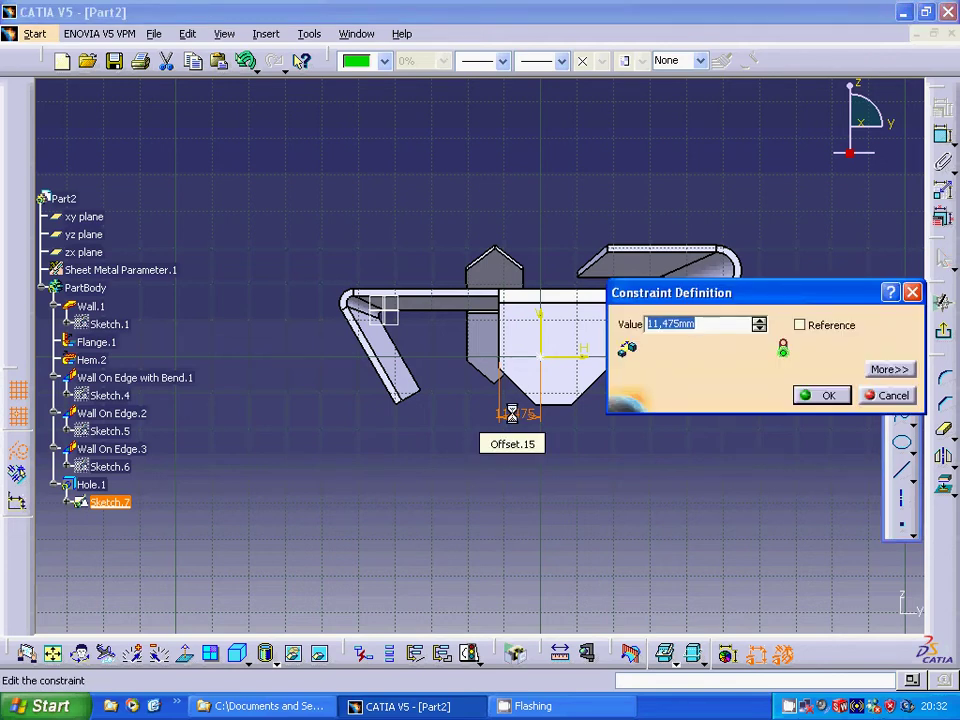
type("15")
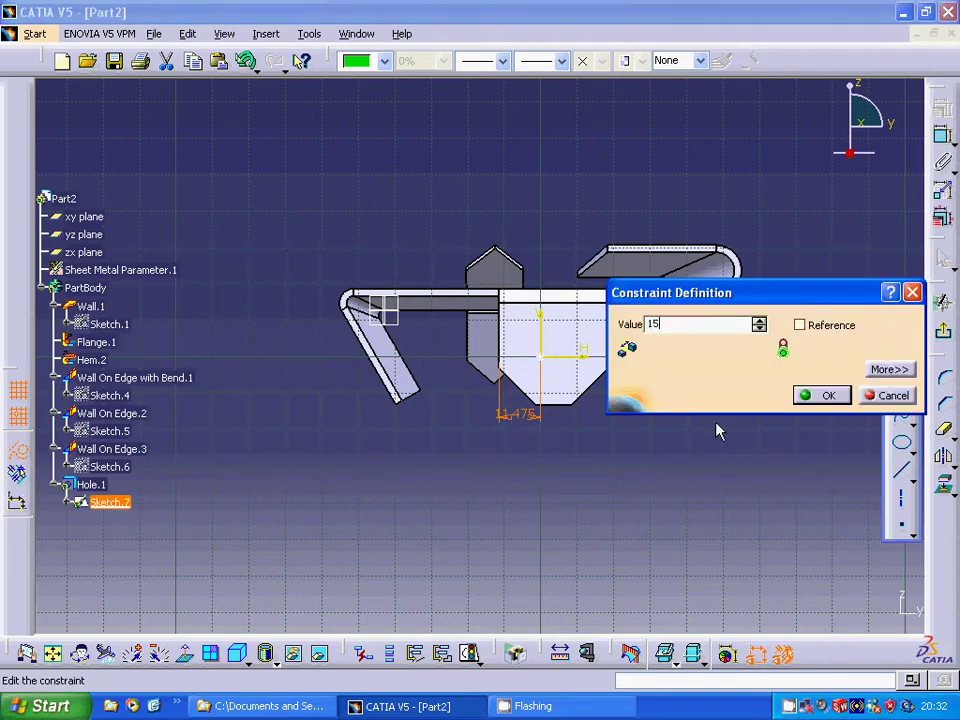
left_click(823, 397)
left_click(592, 415)
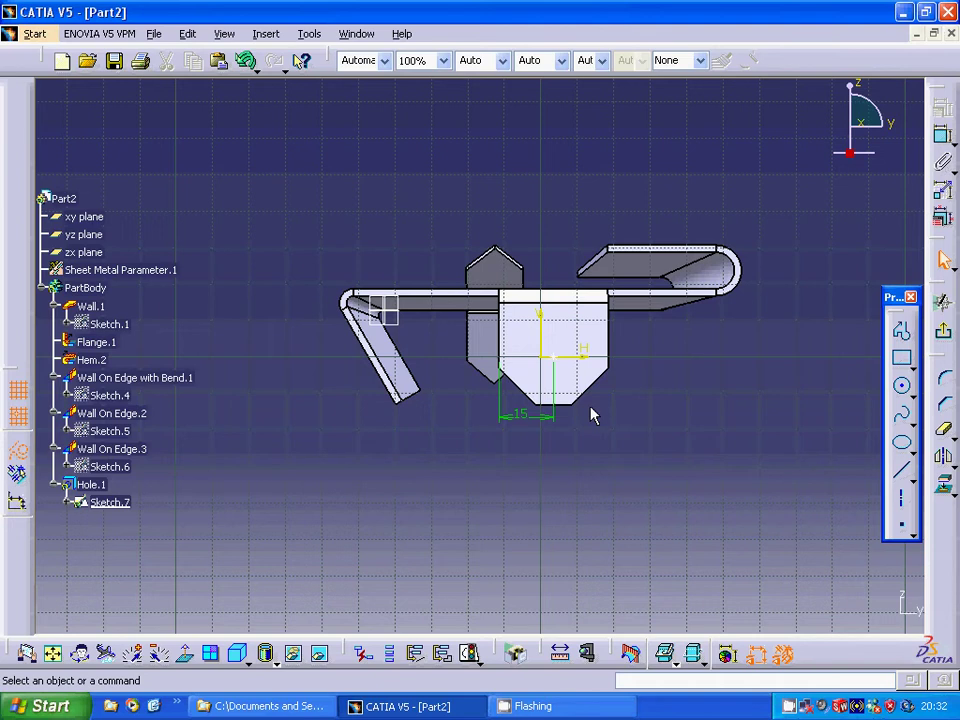
- Leave the positioning sketch, set the hole diameter to 8 mm and create the hole in the front wall
left_click(515, 653)
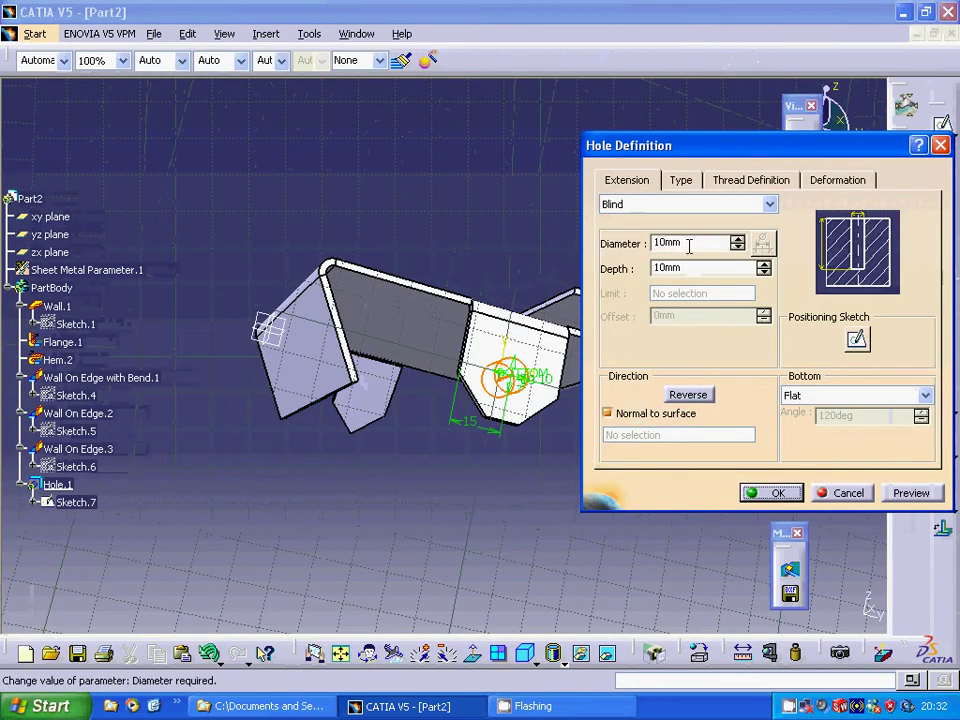
double_click(689, 244)
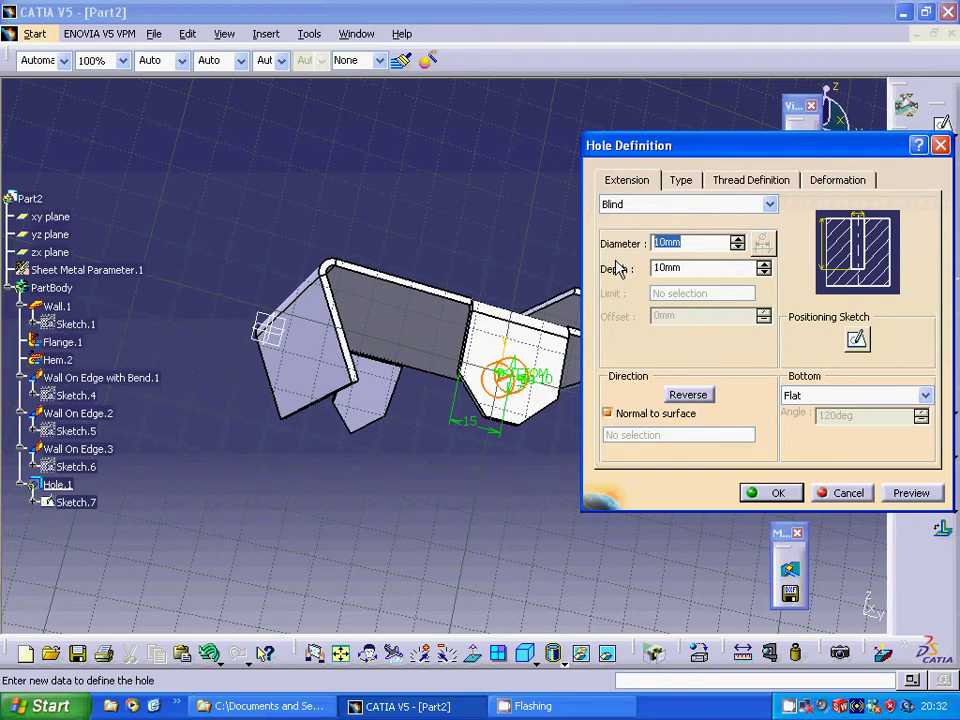
type("8")
left_click(777, 494)
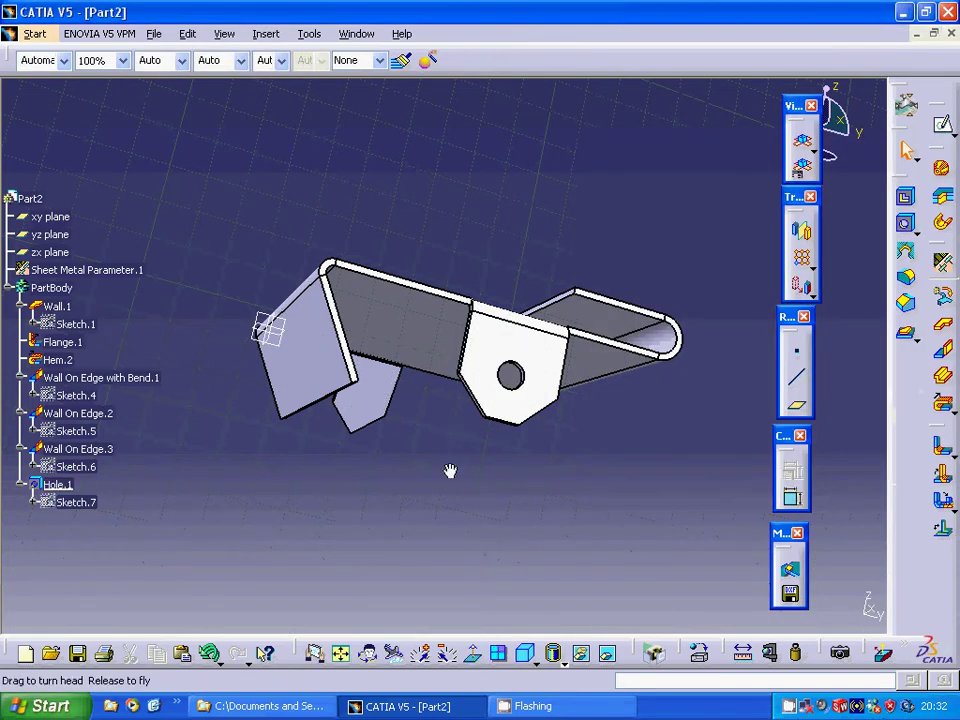
- Start a hole on the face of the downward rear wall (Wall On Edge.3) and open its positioning sketch
left_click_drag(450, 471, 474, 471)
key("Escape")
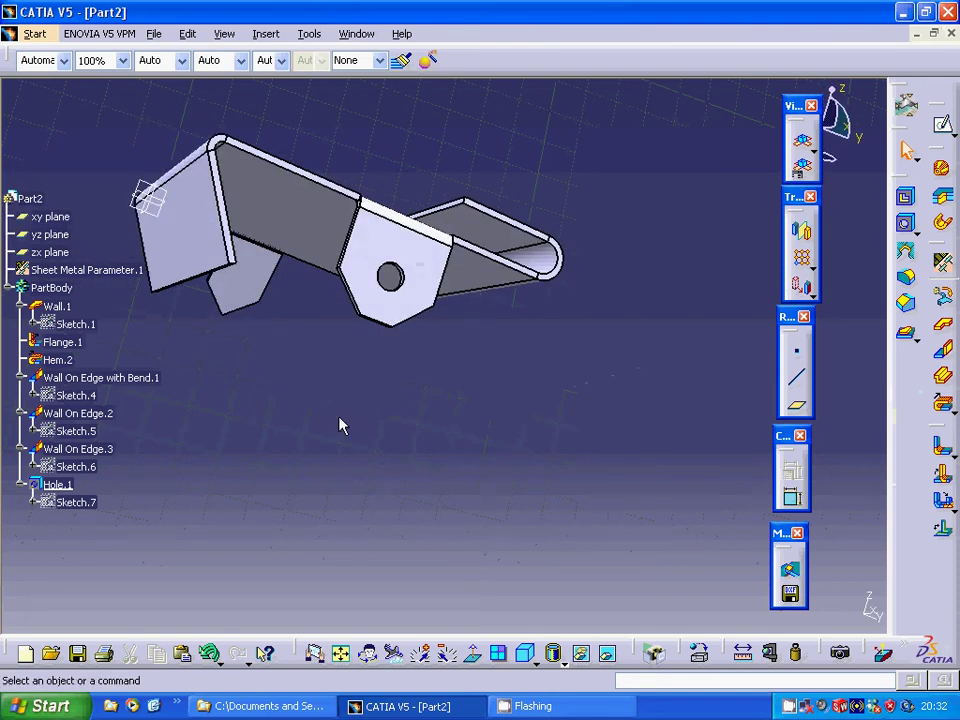
left_click_drag(321, 388, 425, 500)
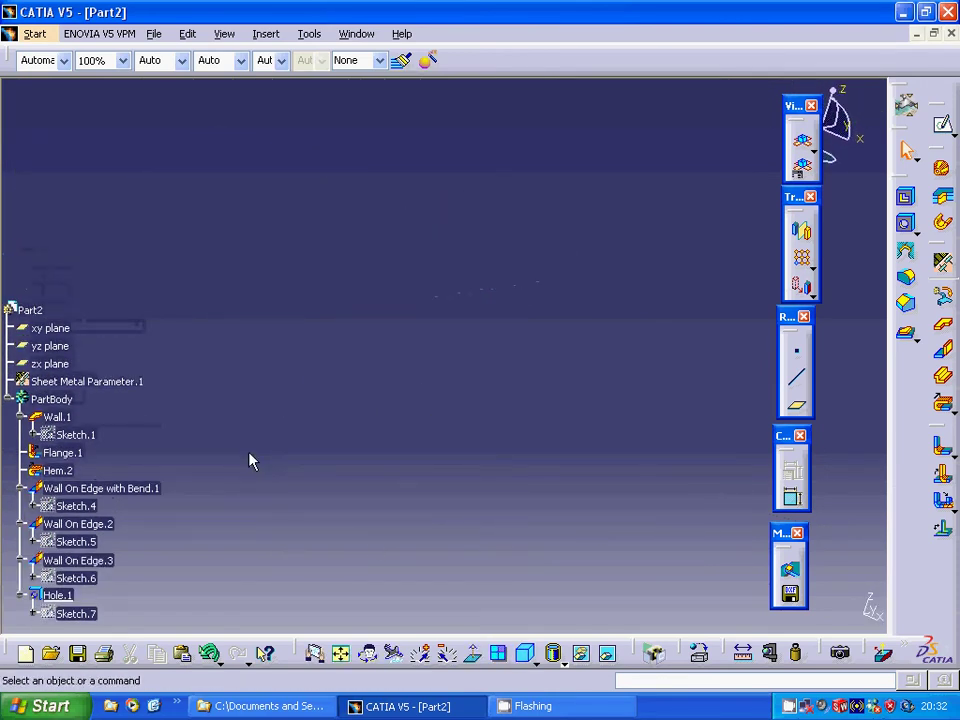
left_click(525, 653)
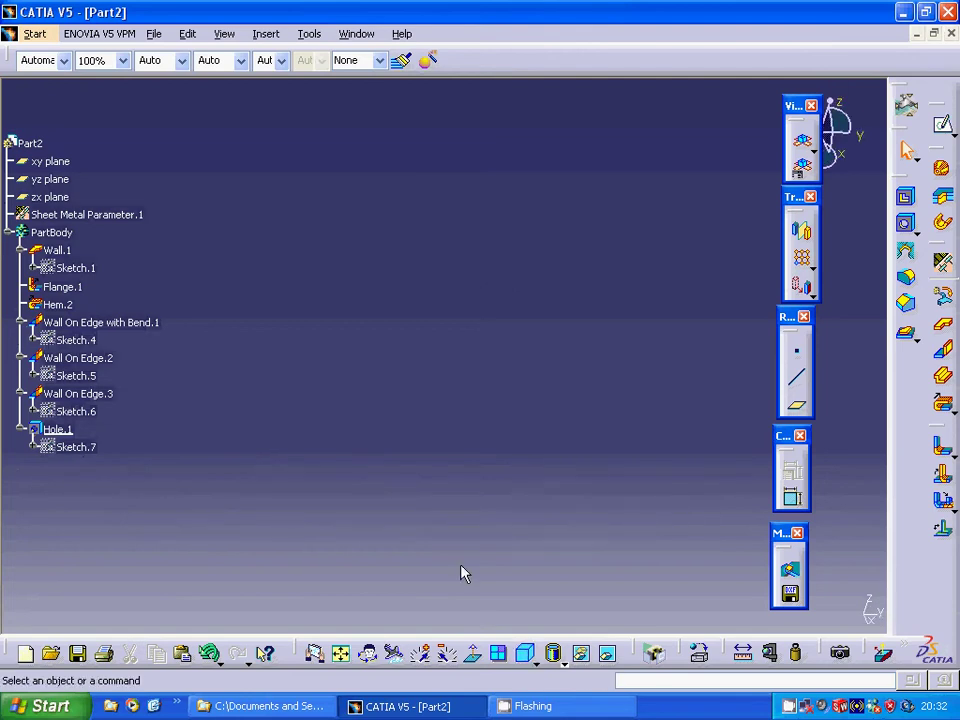
left_click(340, 653)
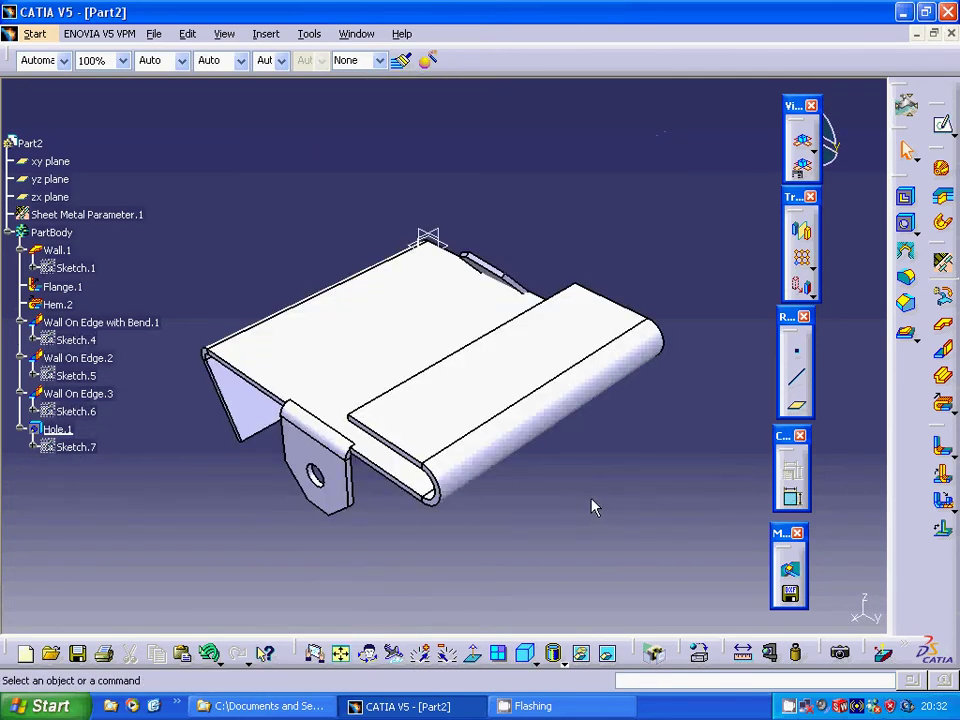
middle_click_drag(592, 507, 365, 570)
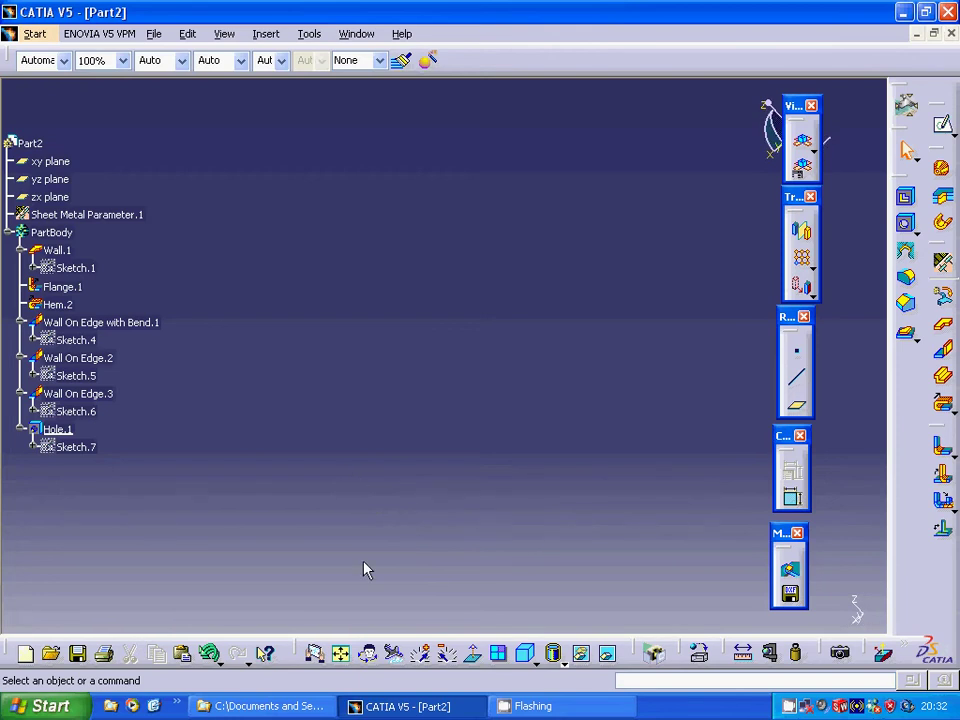
left_click(340, 653)
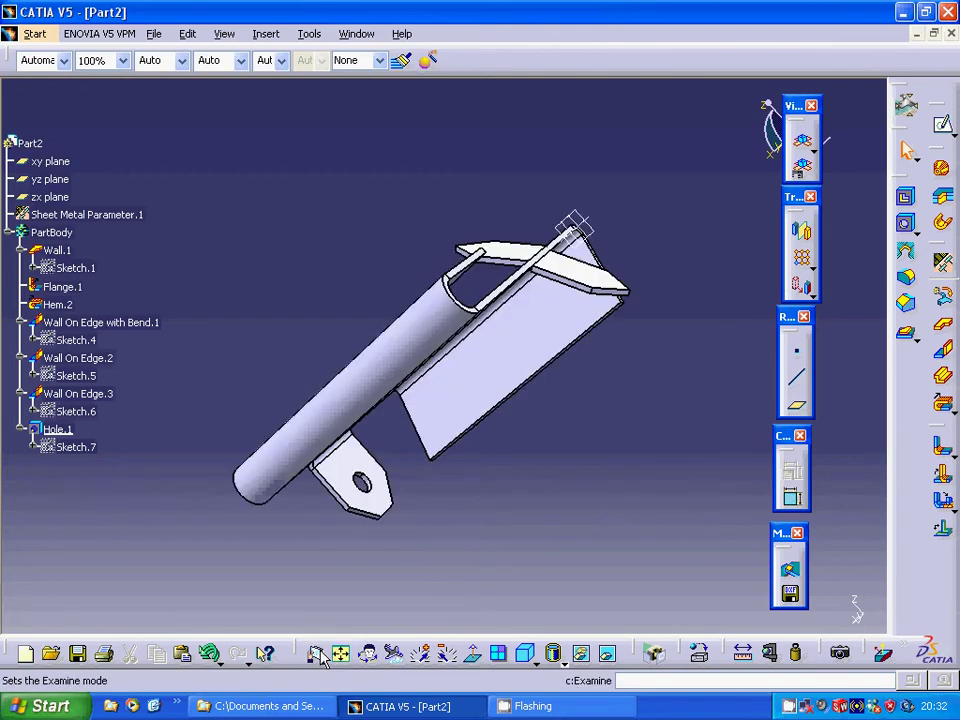
middle_click_drag(574, 489, 512, 510)
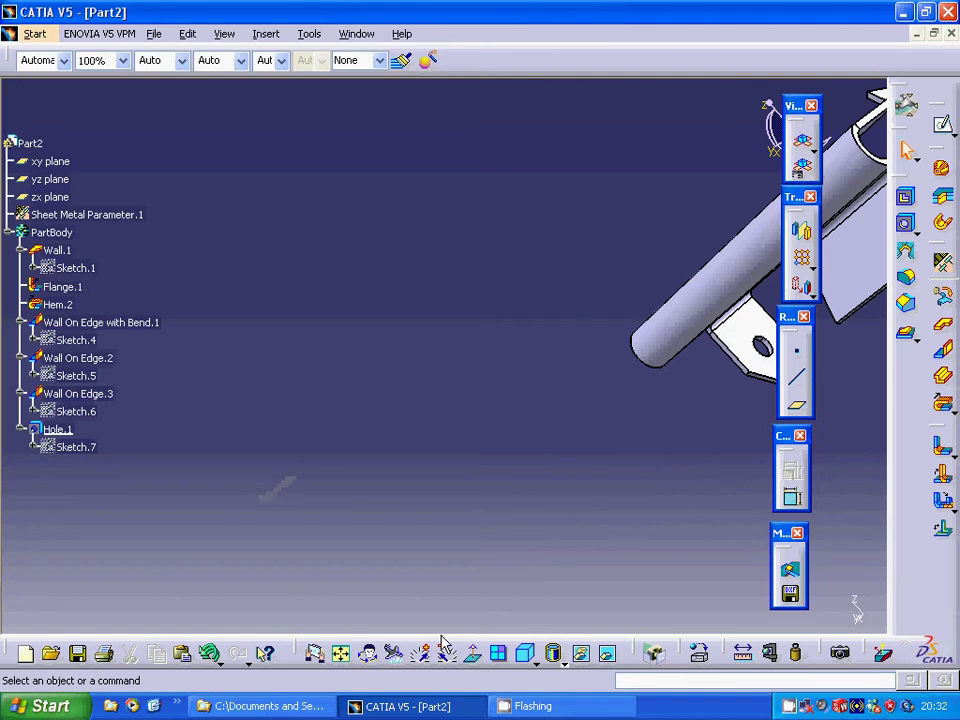
middle_click_drag(536, 435, 126, 518)
left_click(565, 205)
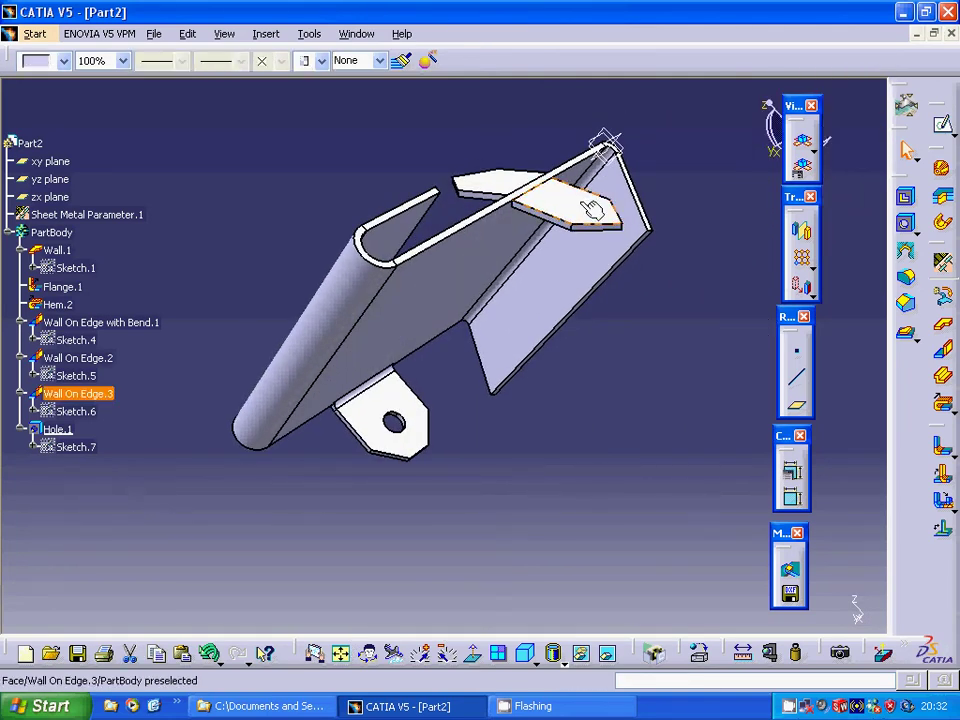
left_click(906, 224)
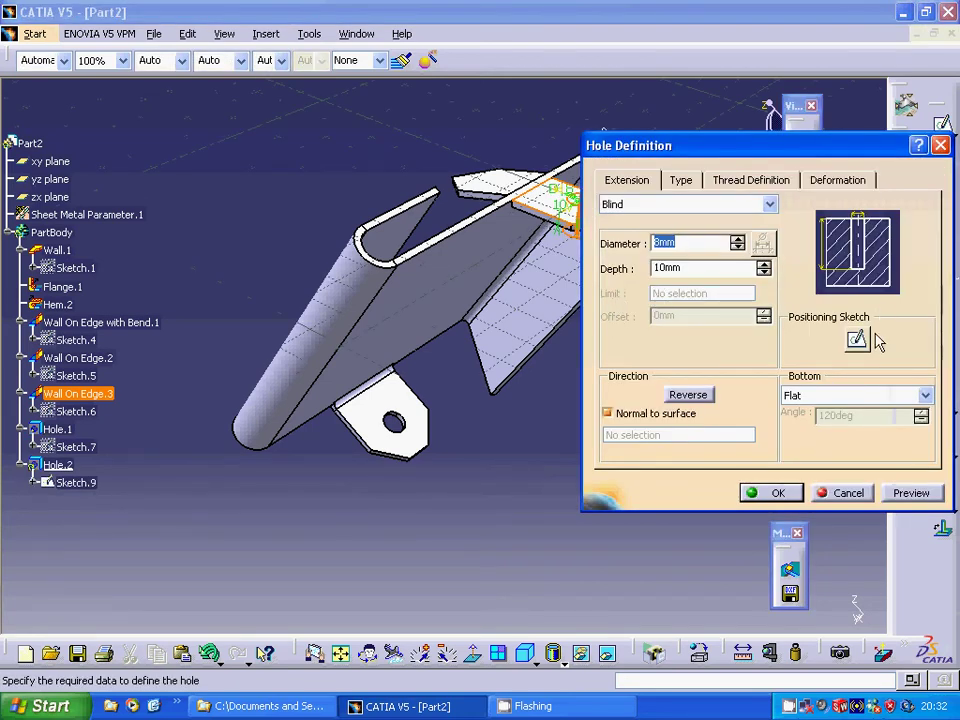
left_click(856, 339)
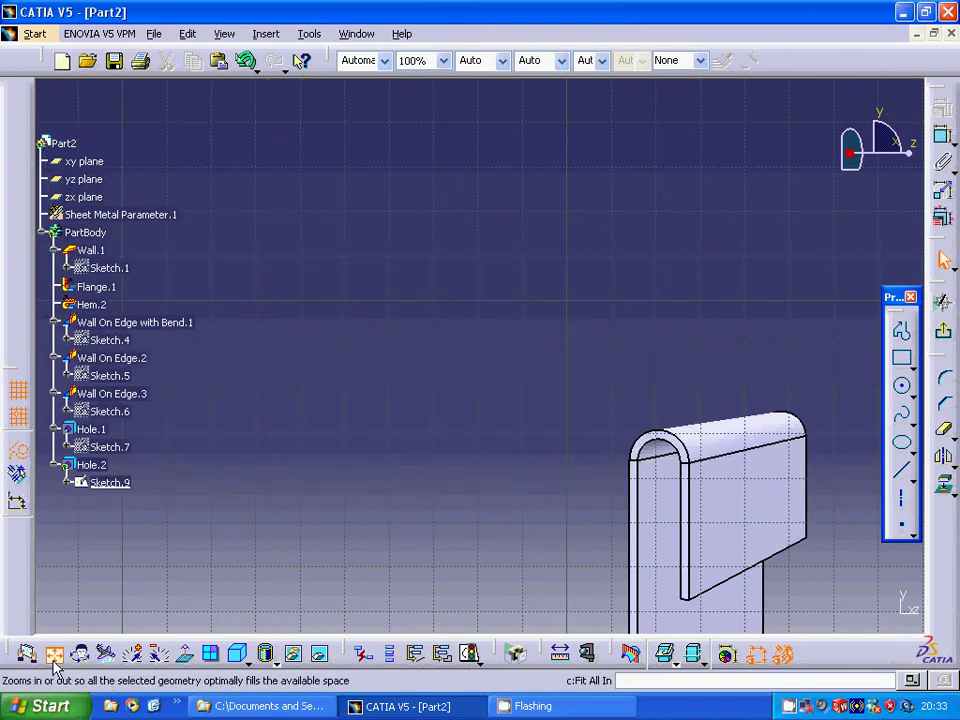
left_click(54, 655)
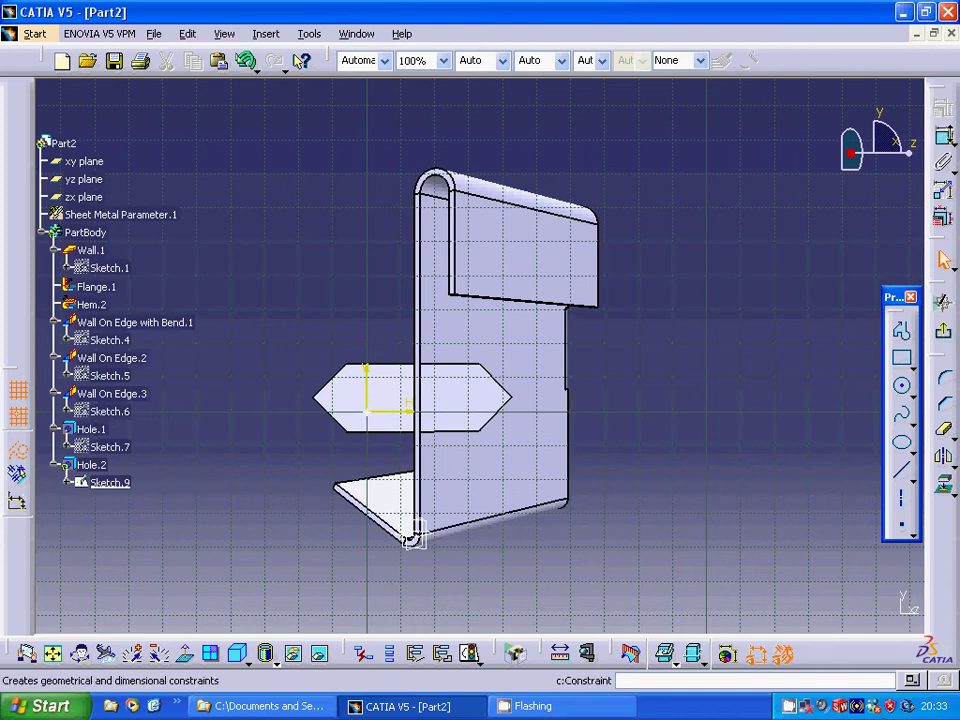
- Dimension the vertical distance between the hole's centre point and the lower long edge of the downward rear wall
left_click(940, 165)
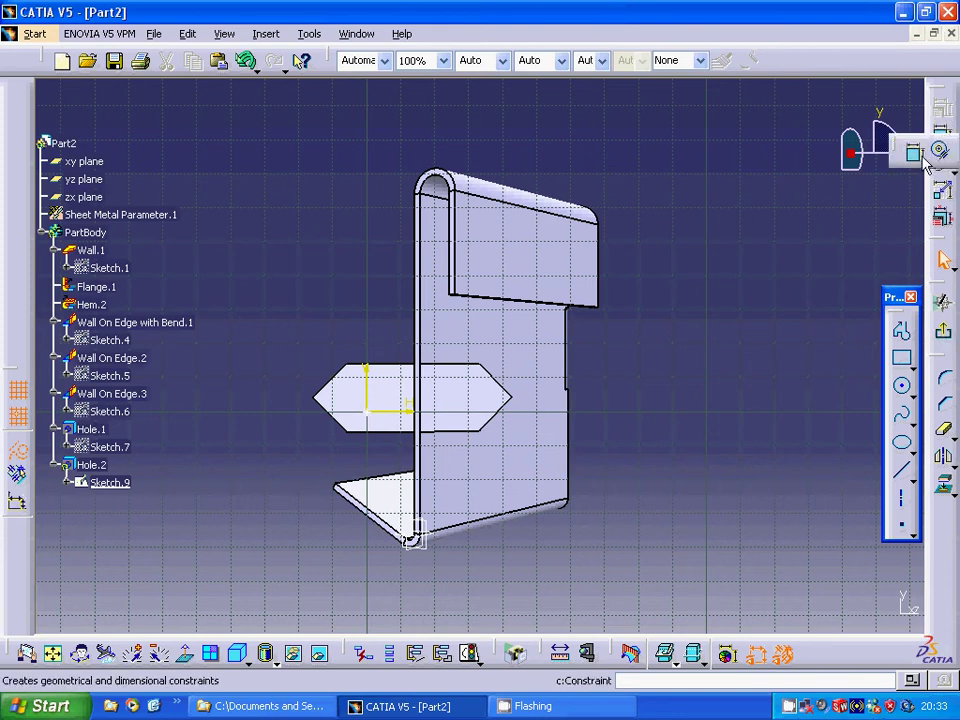
left_click(914, 153)
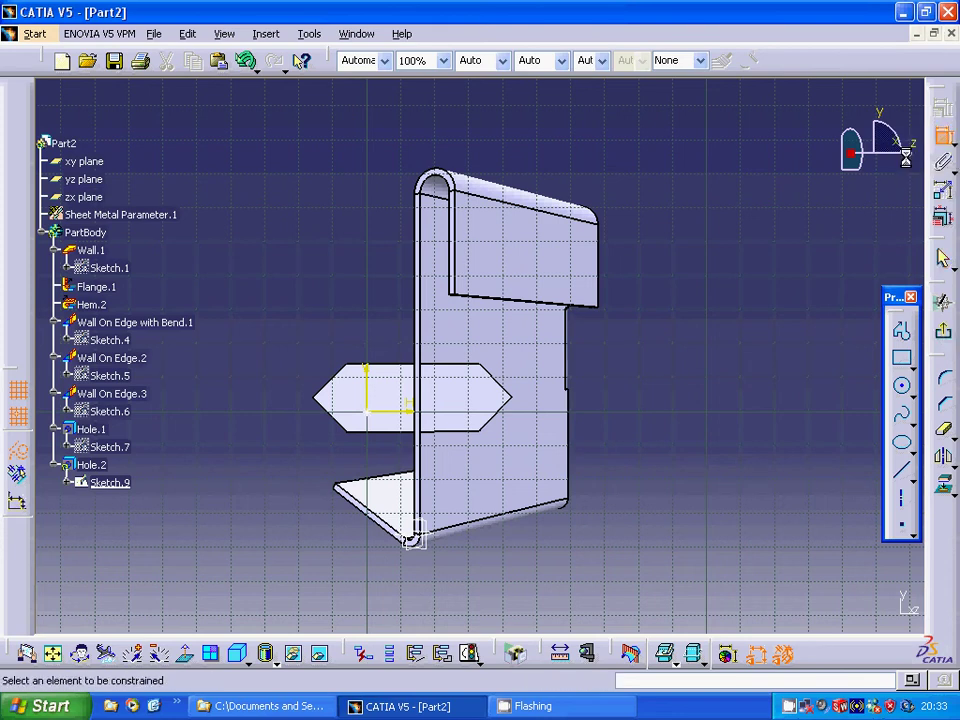
left_click(372, 411)
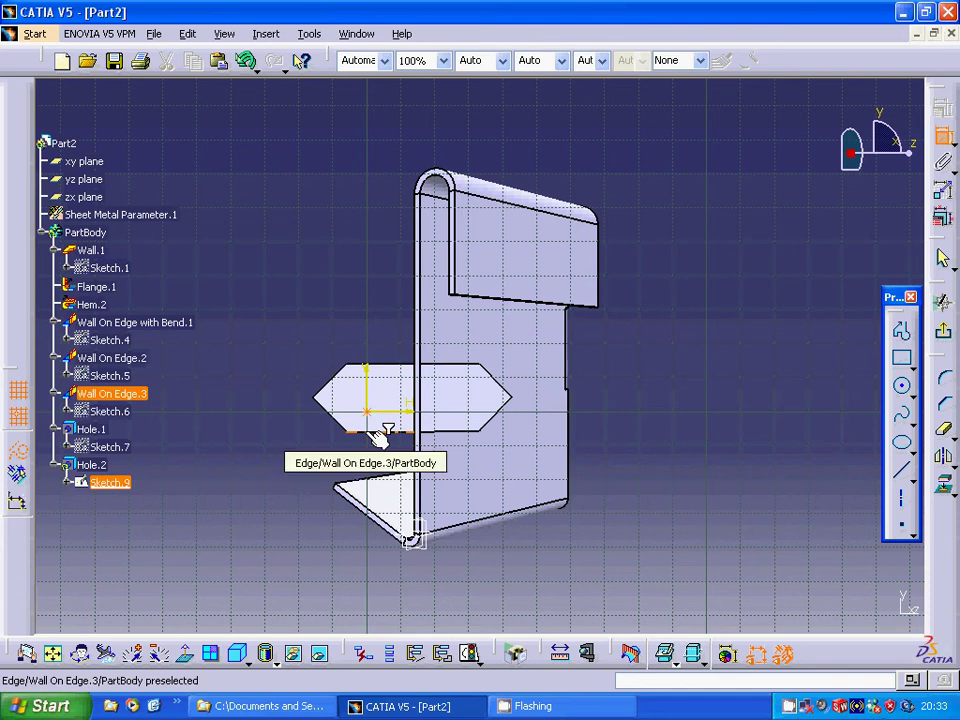
left_click(382, 432)
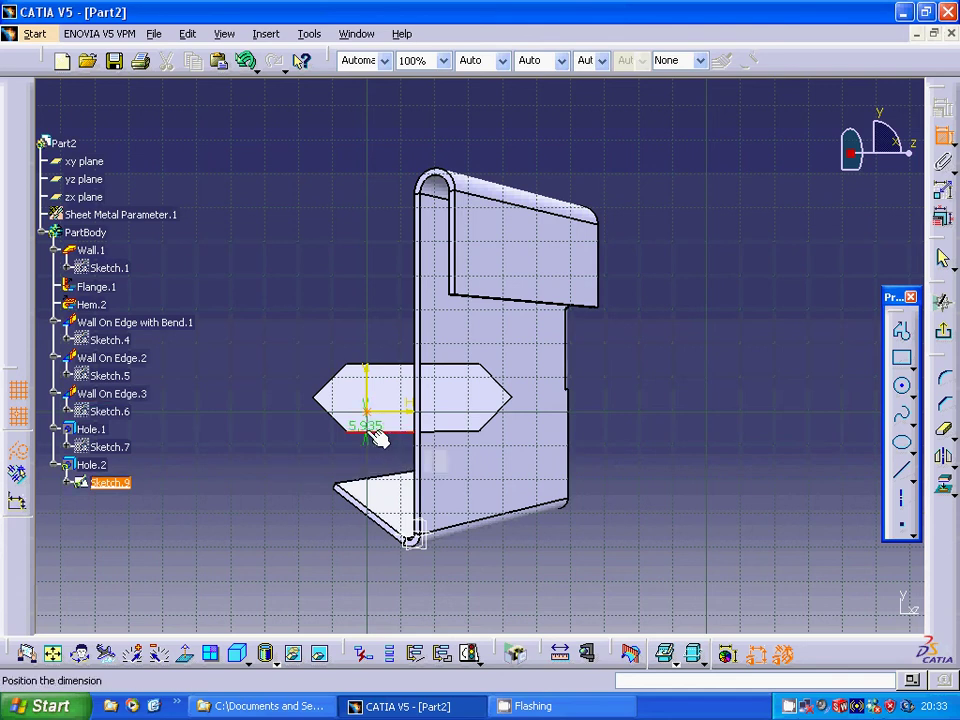
left_click(299, 434)
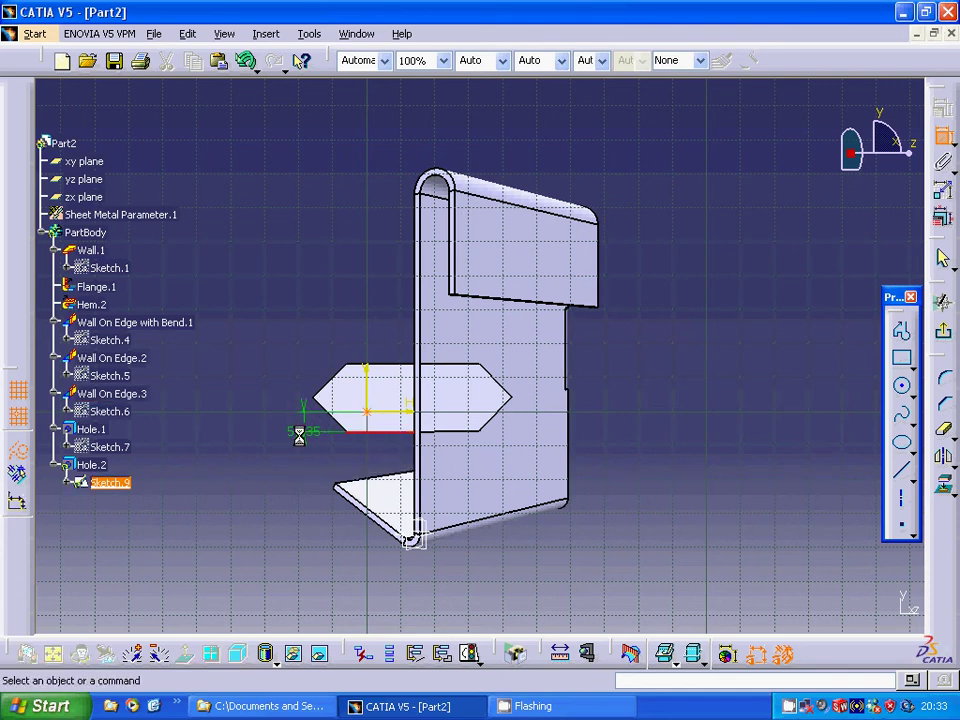
- Set the centre point's distance from the wall edge to 10 mm, leave the sketch and create the 8 mm hole
double_click(302, 437)
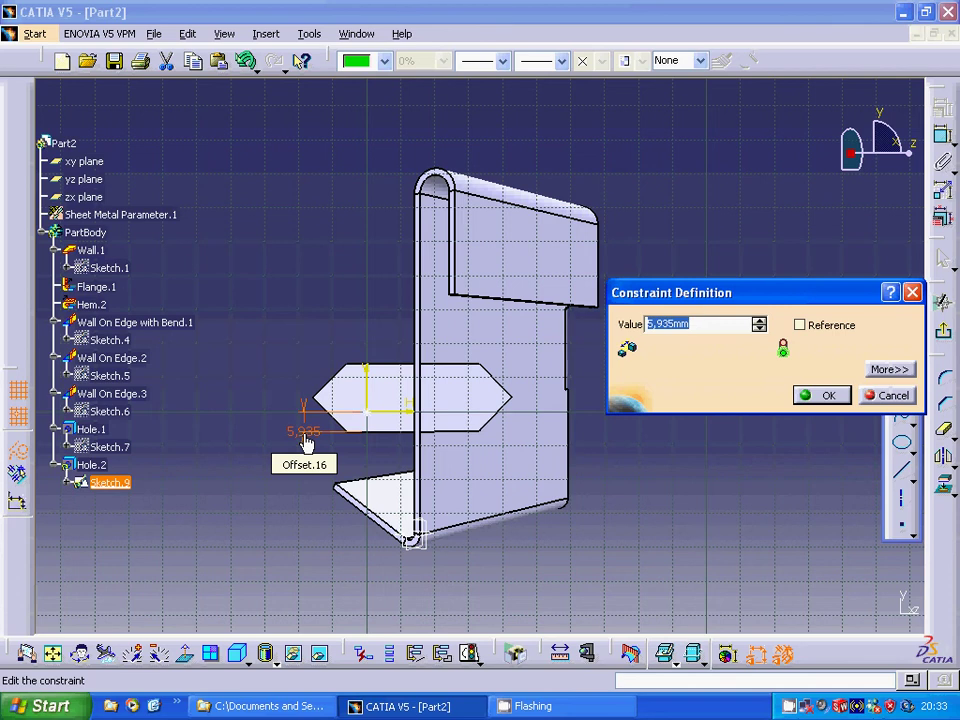
type("10")
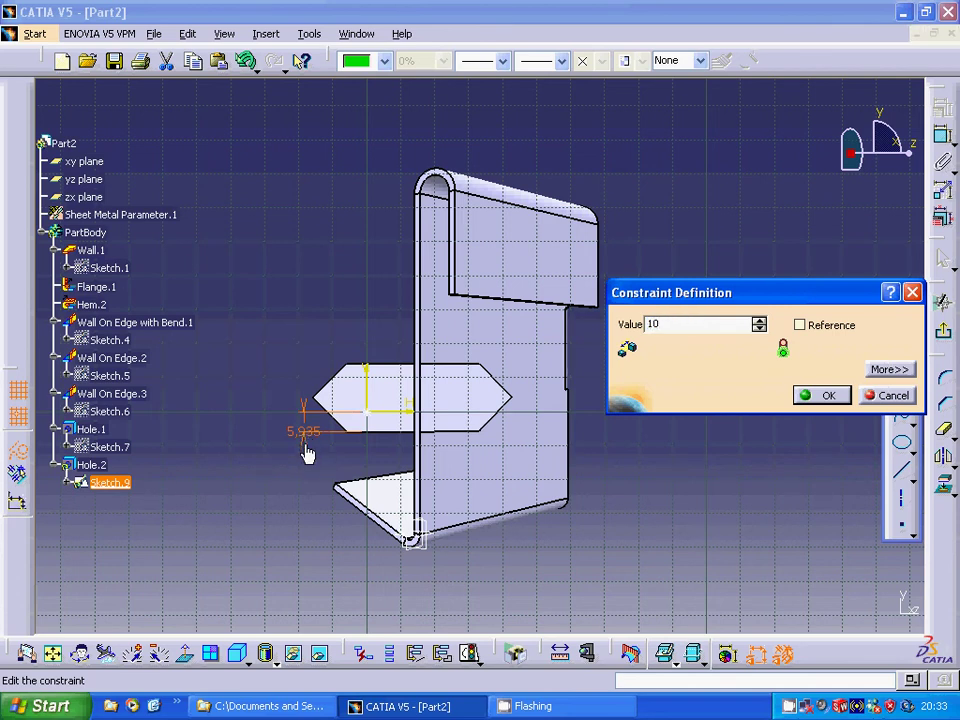
left_click(818, 396)
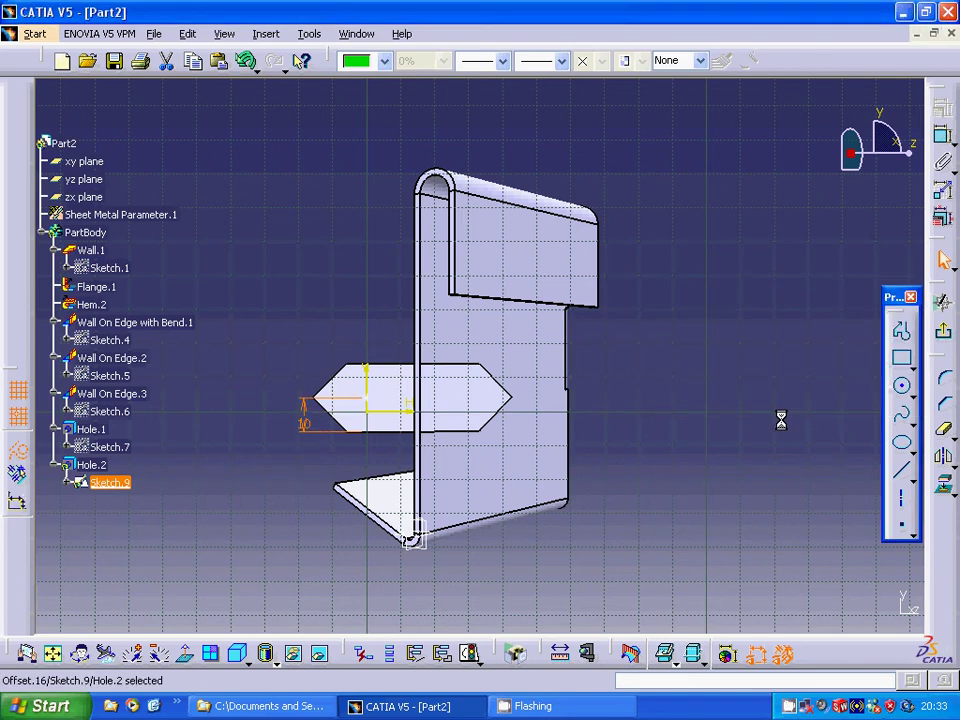
left_click(741, 449)
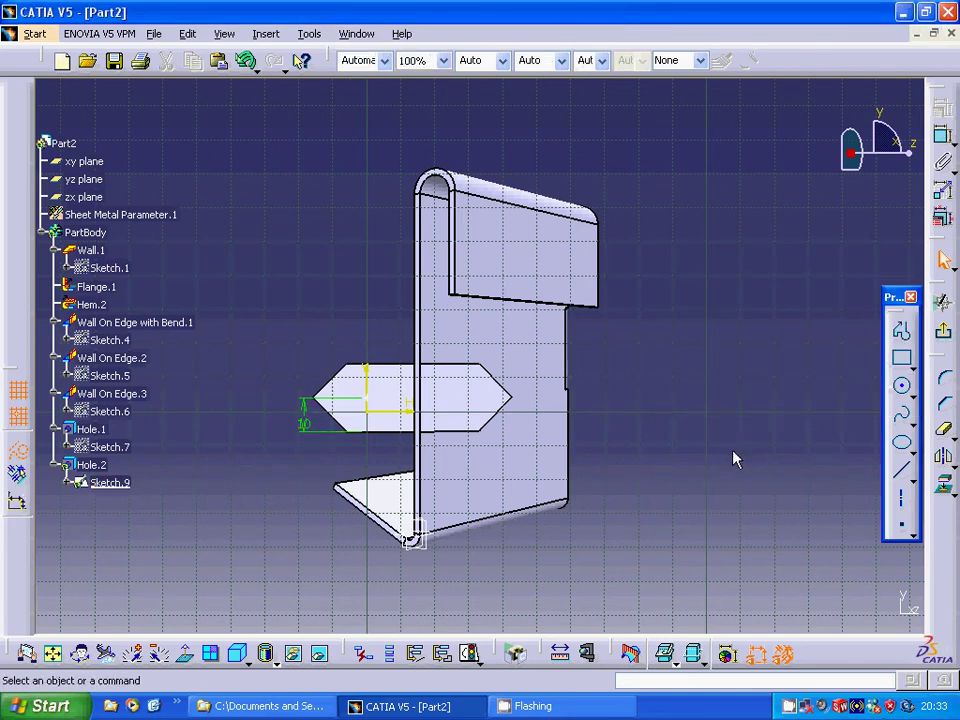
left_click(945, 332)
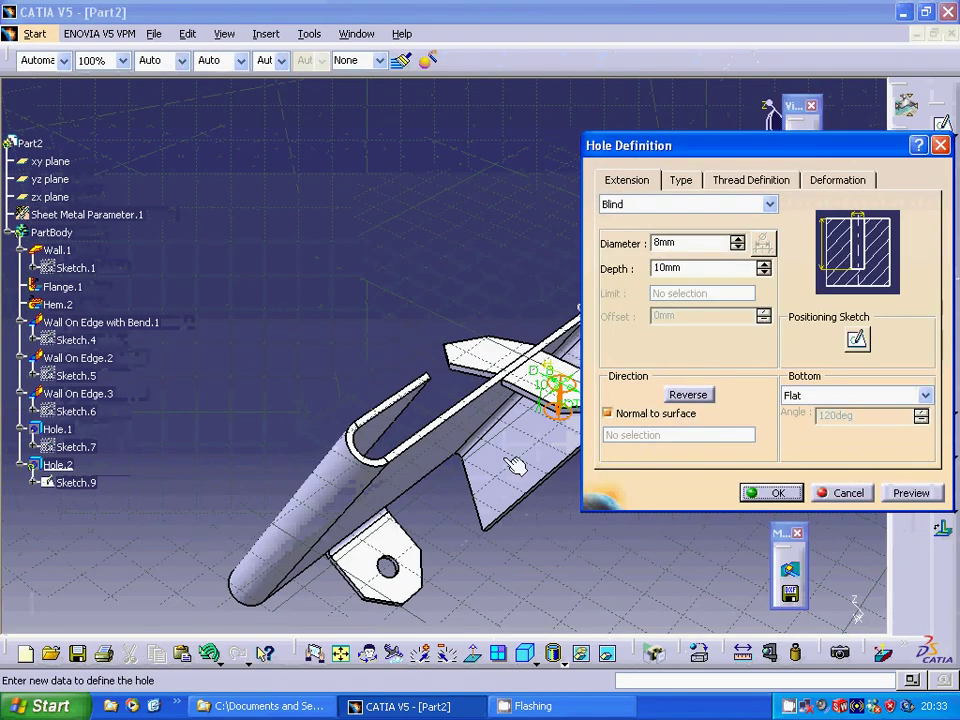
left_click(793, 495)
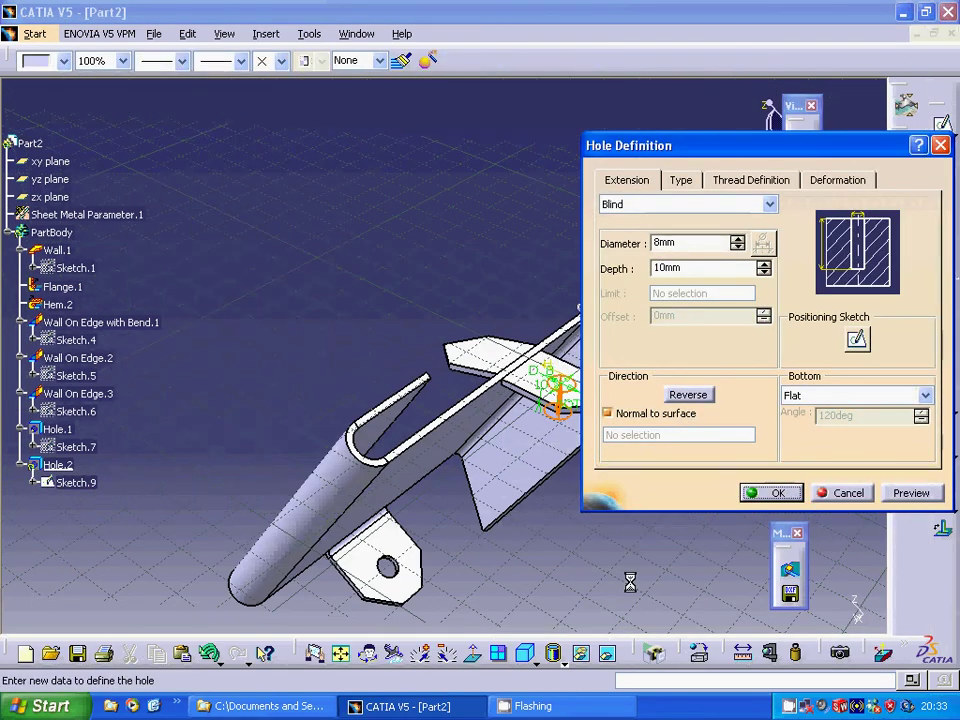
- Create an 8 mm blind hole, 10 mm deep, at the default position on the face of the upward rear wall (Wall On Edge.2)
left_click(480, 358)
left_click(906, 224)
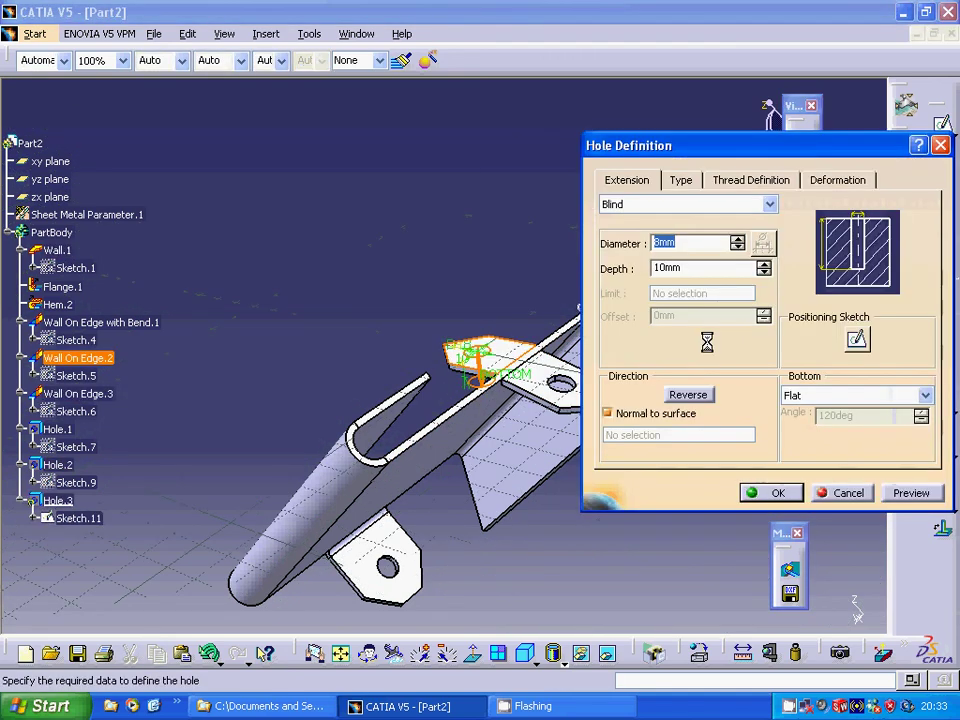
left_click(857, 339)
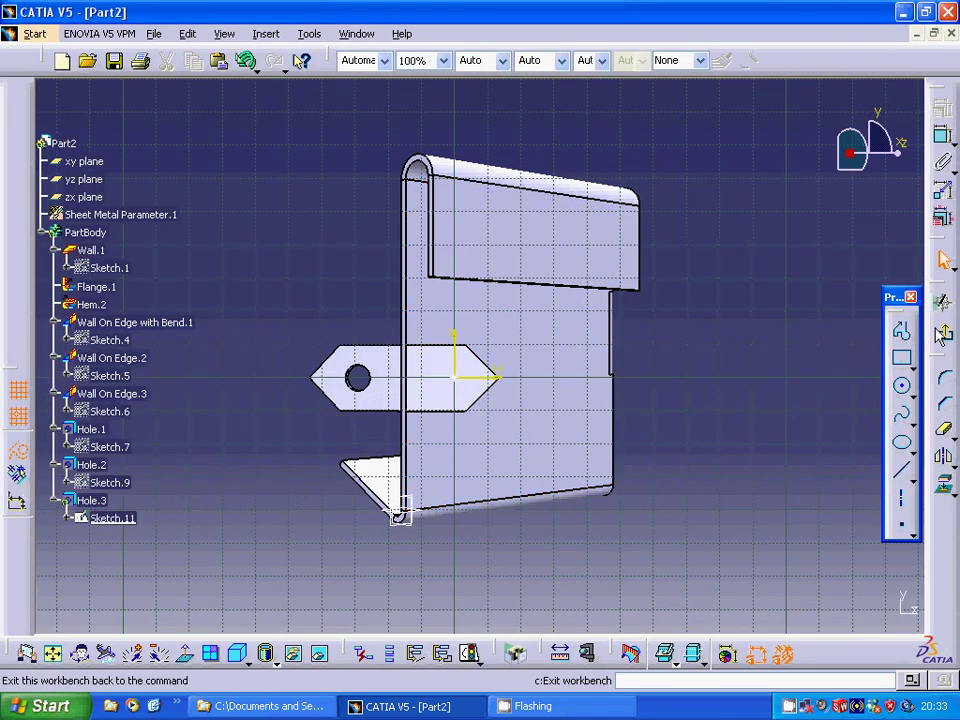
left_click(940, 343)
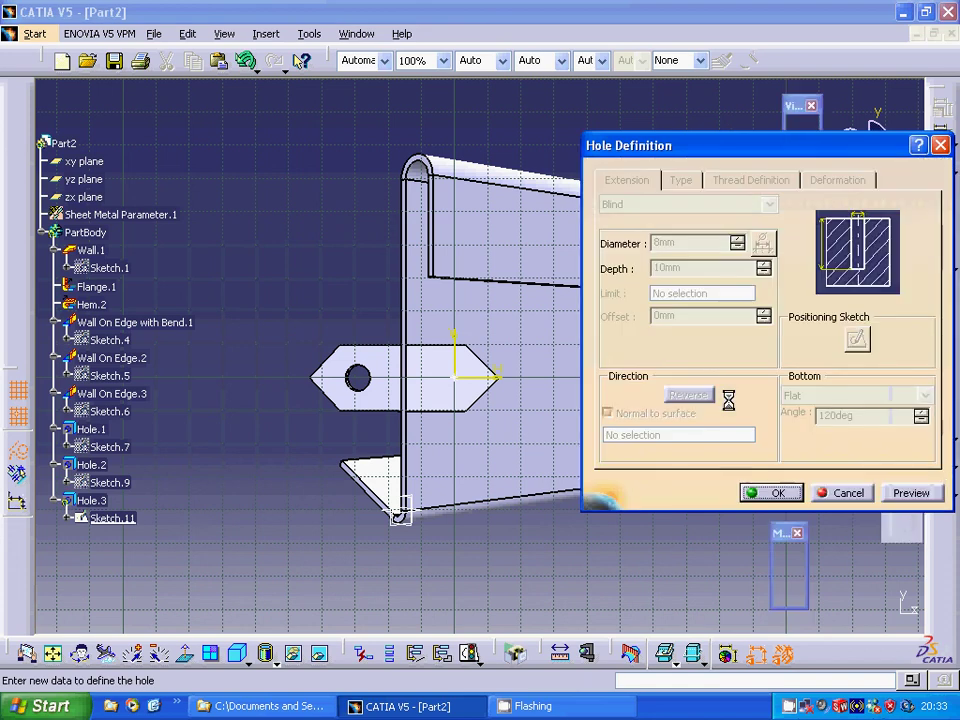
left_click(745, 494)
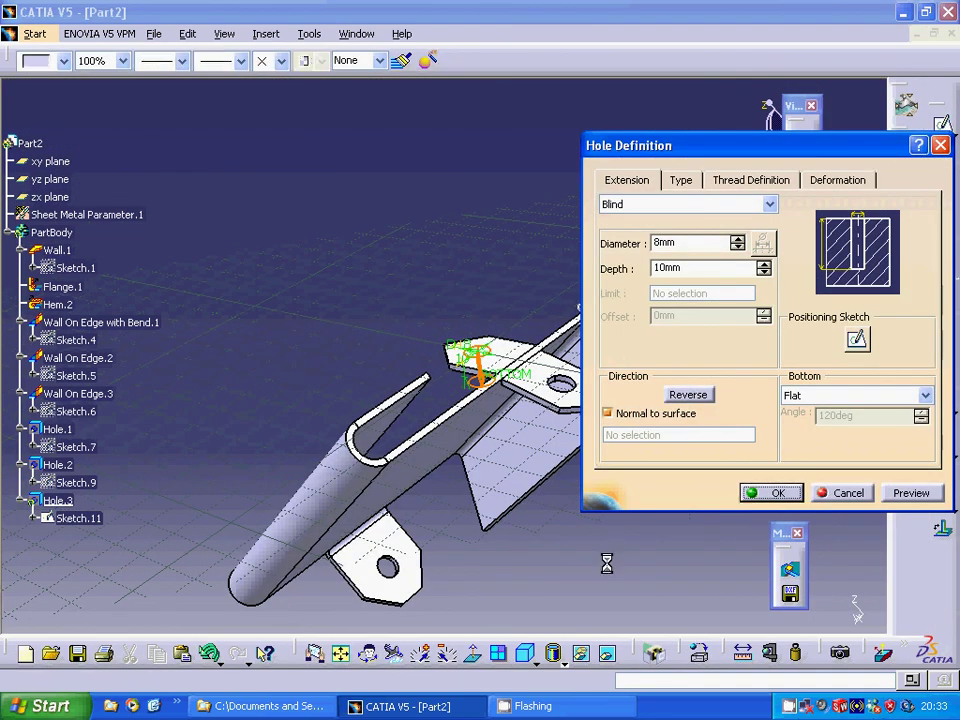
- Inspect the part and the holes in its front and rear walls from an isometric view and other angles
left_click(525, 660)
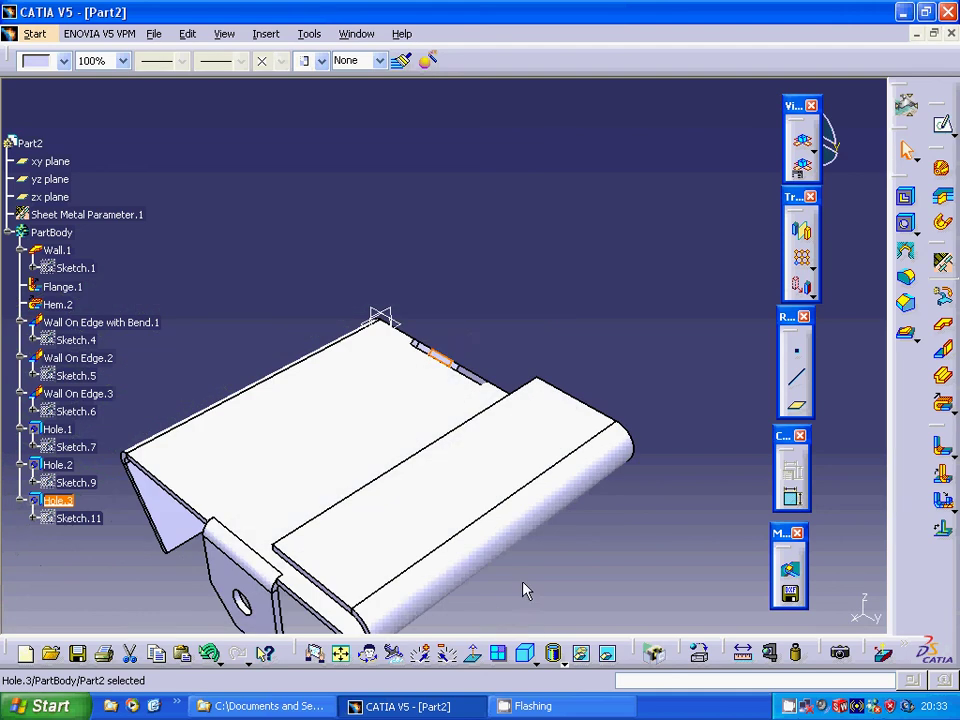
left_click(559, 553)
mouse_move(638, 544)
middle_mouse_down()
mouse_move(623, 495)
mouse_move(638, 563)
middle_mouse_up()
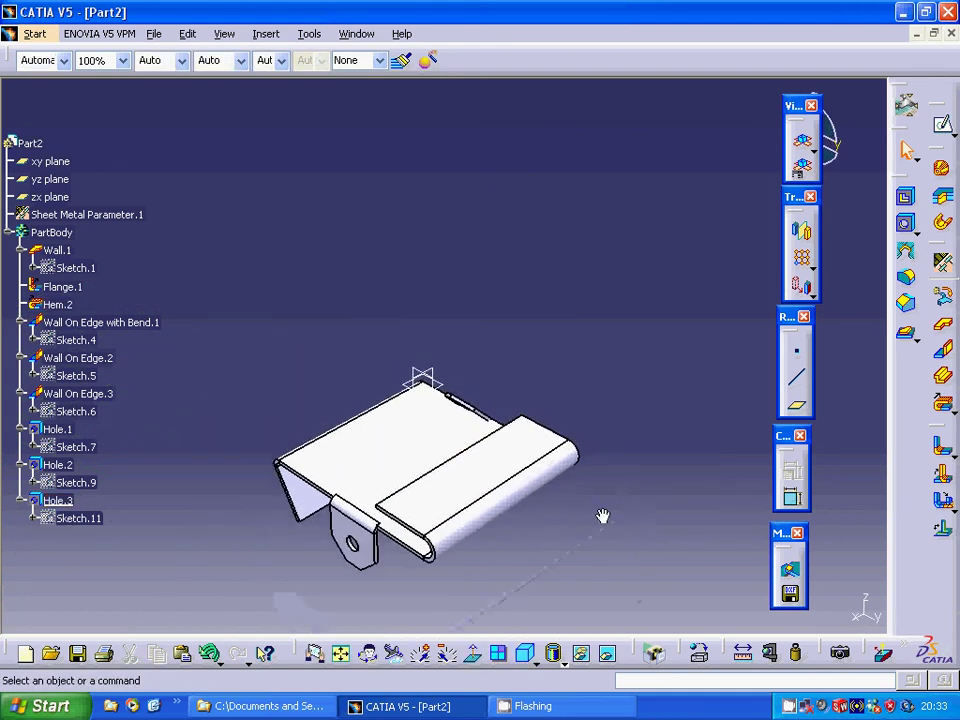
mouse_move(544, 514)
middle_mouse_down()
mouse_move(583, 489)
mouse_move(544, 516)
middle_mouse_up()
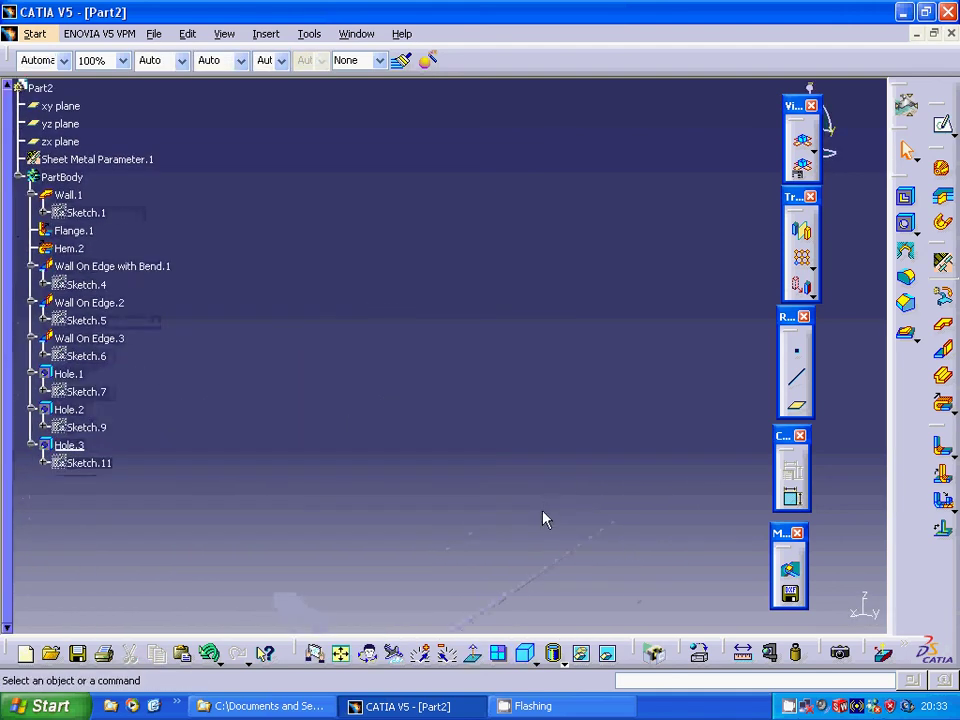
left_click(340, 653)
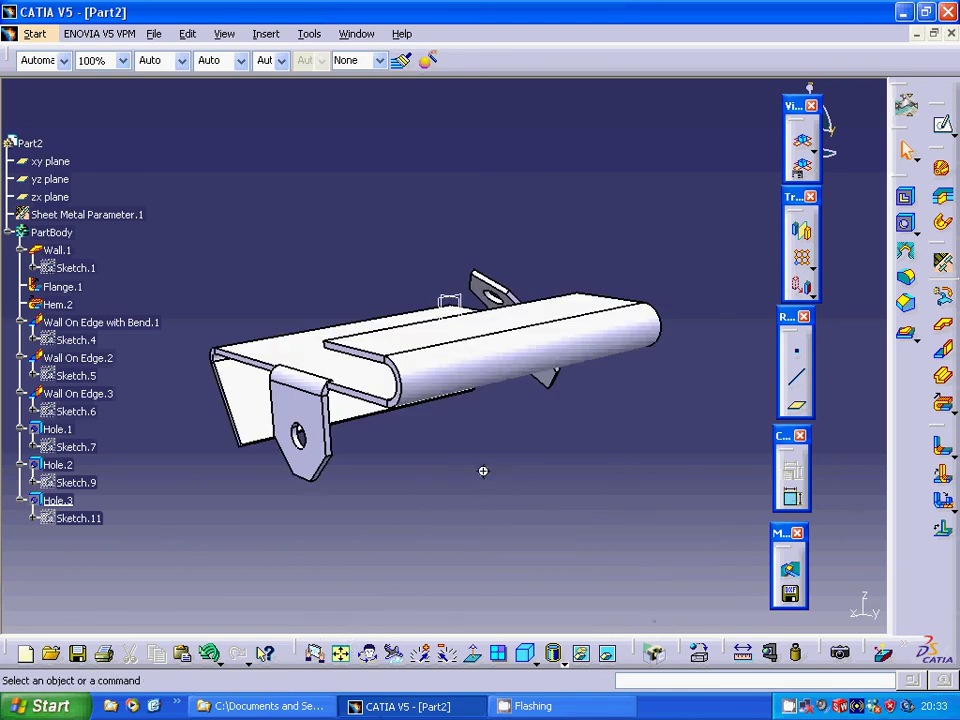
mouse_move(483, 471)
middle_mouse_down()
mouse_move(583, 482)
mouse_move(426, 525)
mouse_move(456, 476)
mouse_move(478, 483)
middle_mouse_up()
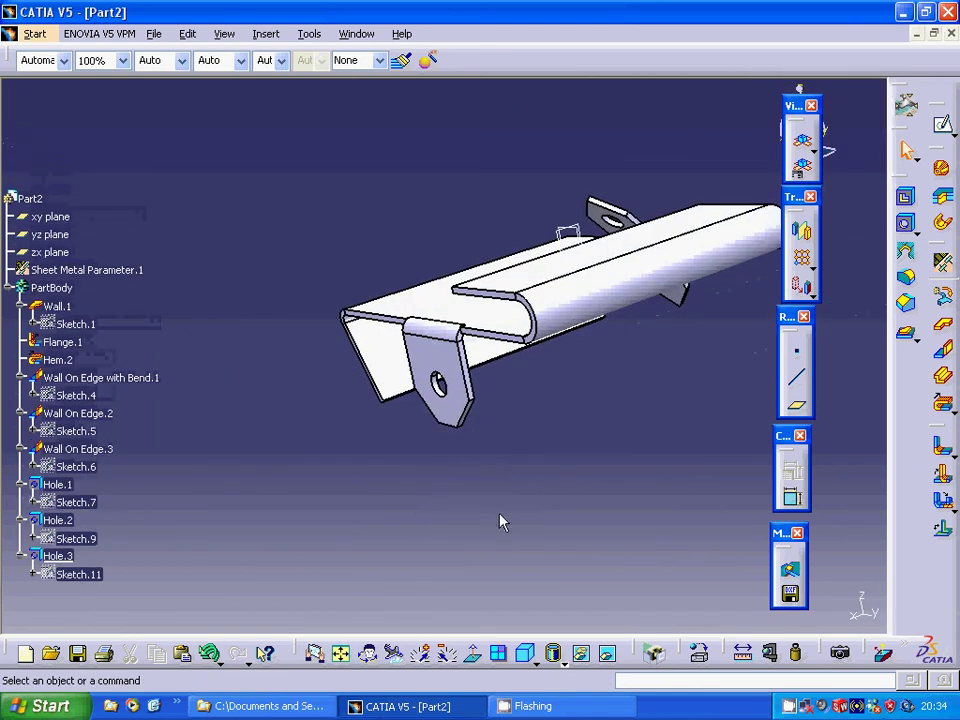